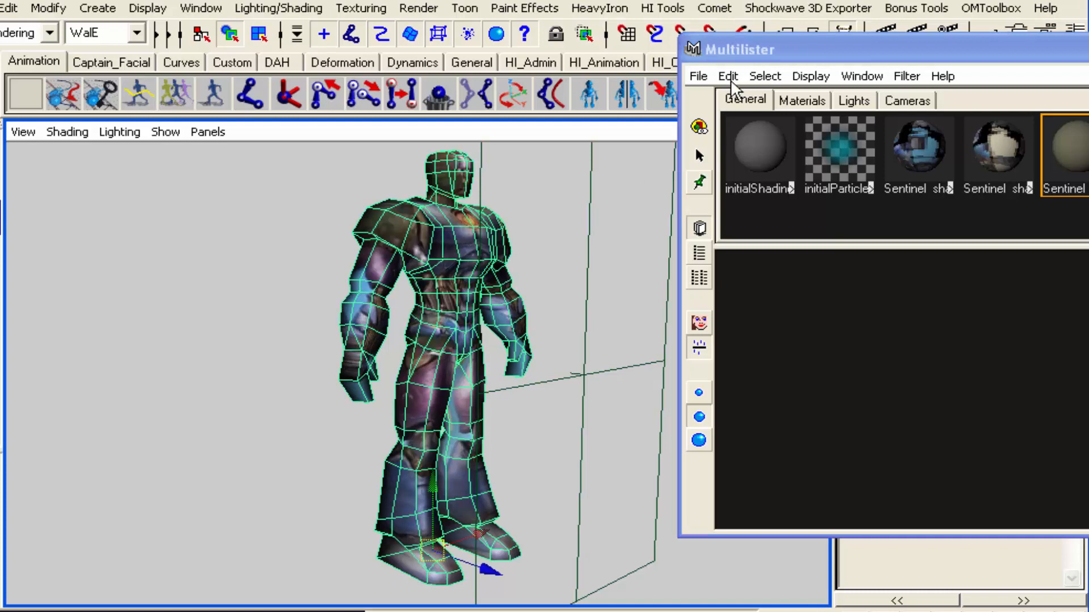
Delete the unused shading nodes from the Multilister
left_click(738, 107)
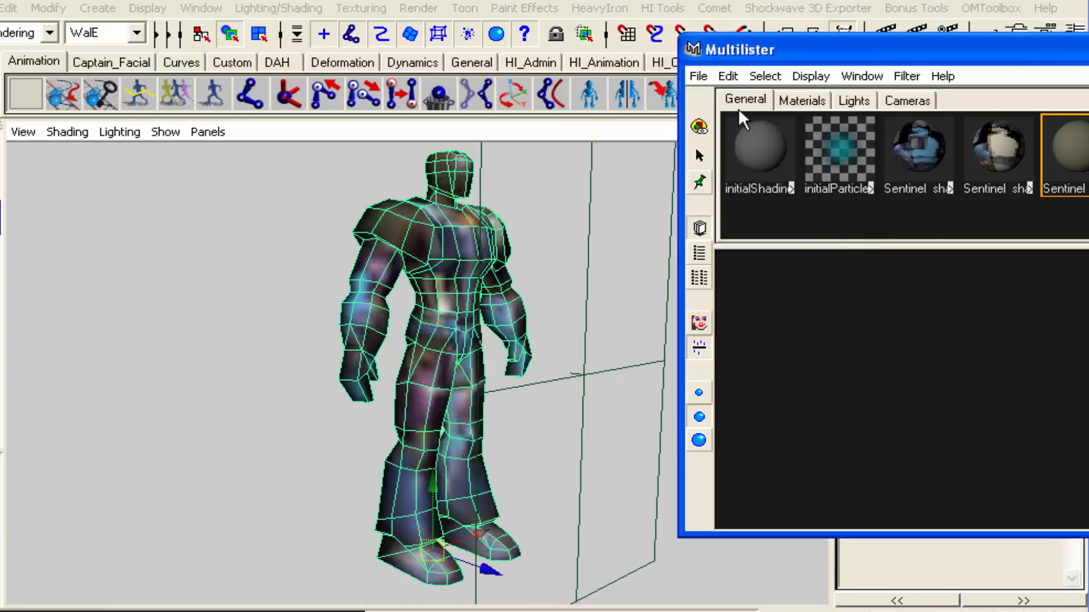
left_click(730, 76)
mouse_move(735, 79)
left_click(761, 187)
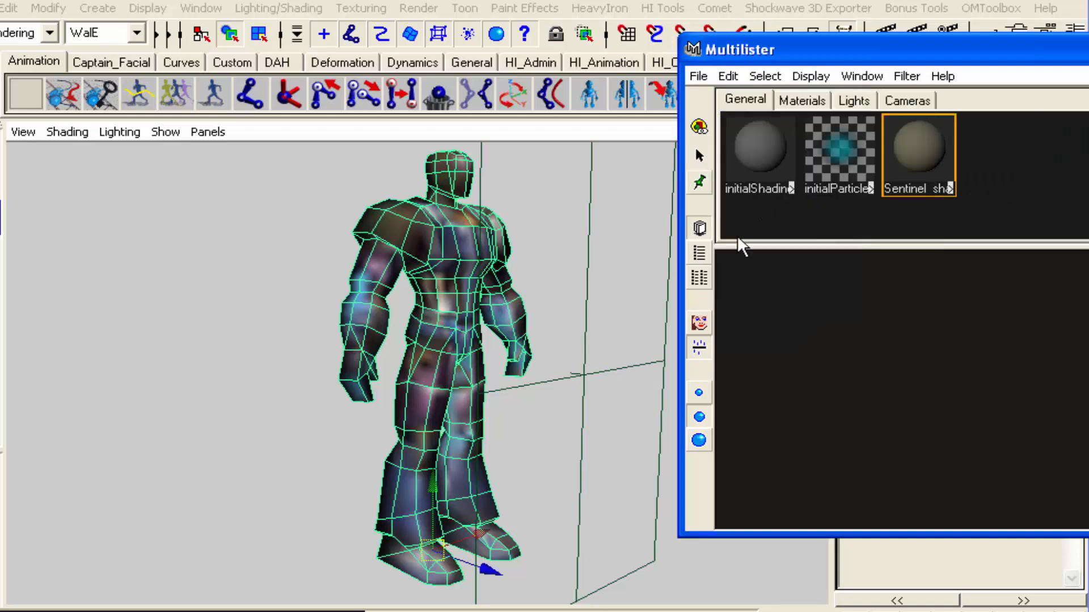
Group directionalLight1 and directionalLight2 in the Outliner and name the group "light"
left_click(203, 382)
left_click_drag(559, 417, 446, 422, "alt")
right_click_drag(615, 406, 360, 433, "alt")
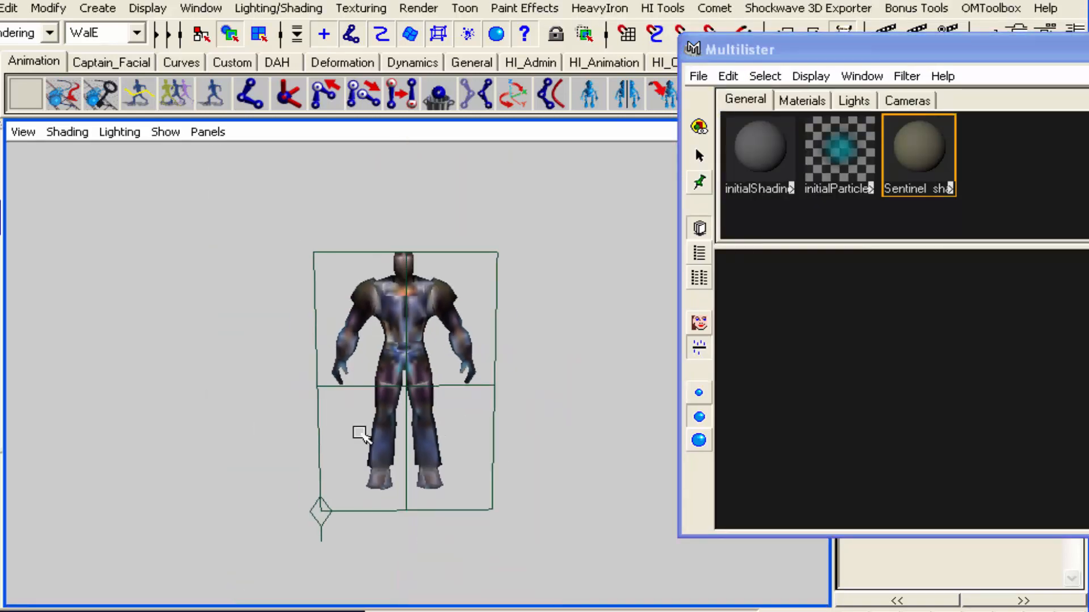
key("shift+o")
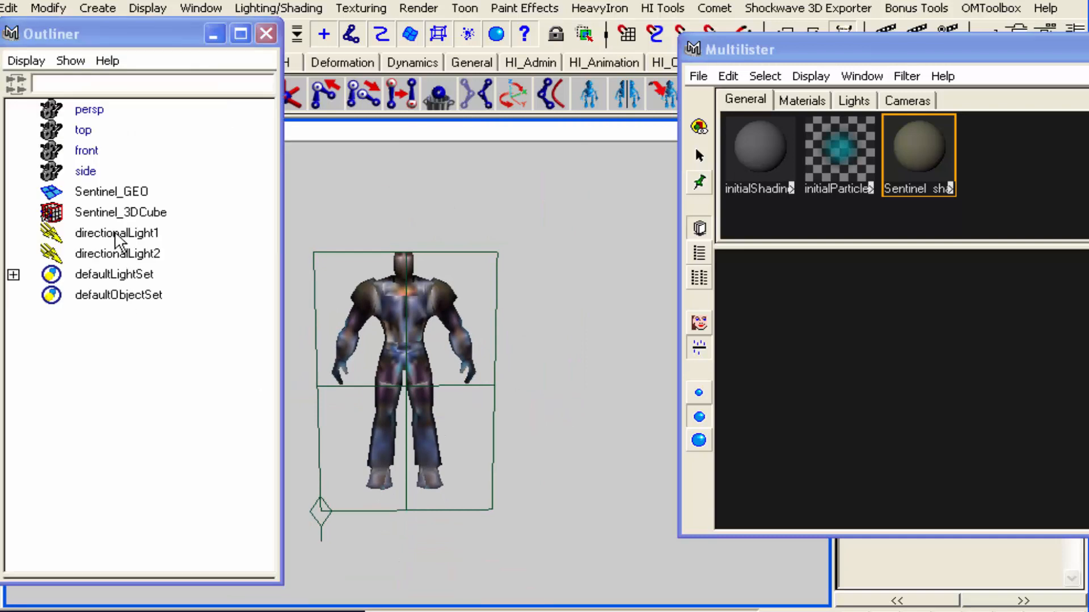
left_click_drag(114, 233, 113, 248)
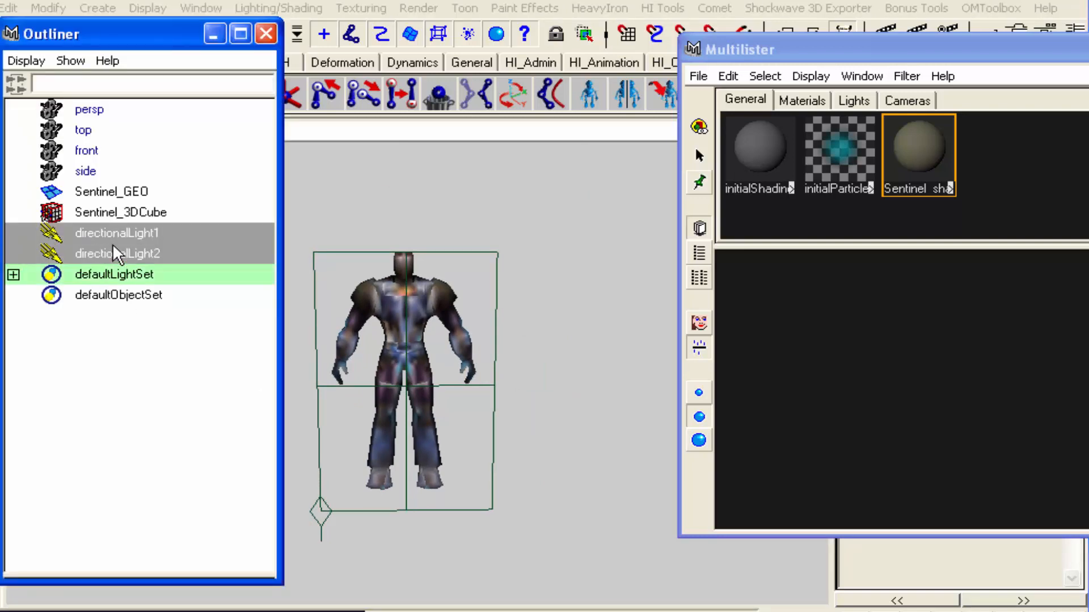
key("ctrl+g")
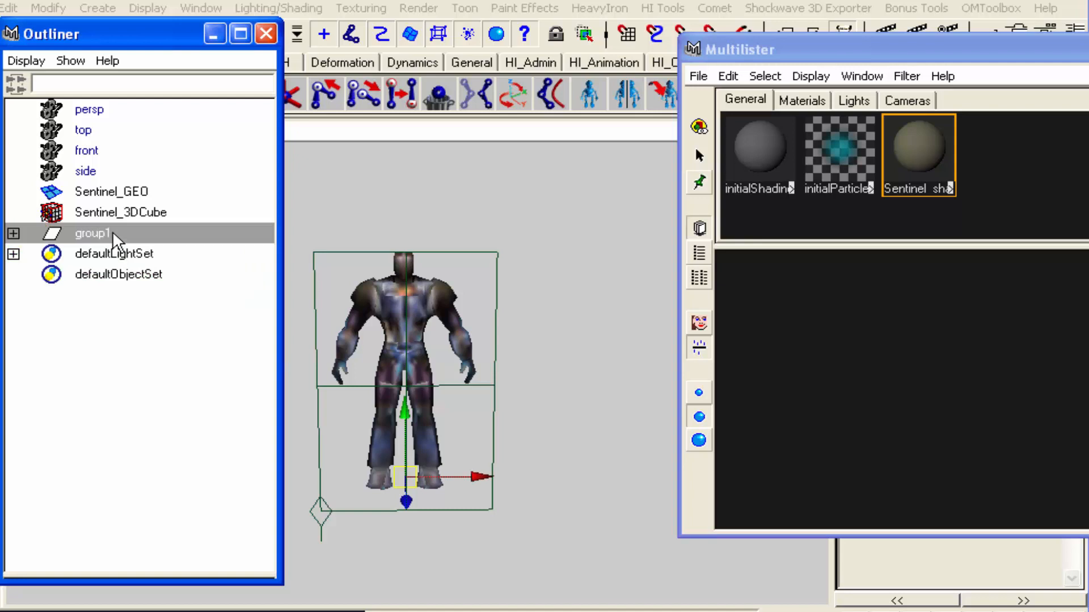
double_click(114, 233)
type("light")
key("Return")
Center the pivot of the light group
left_click(49, 8)
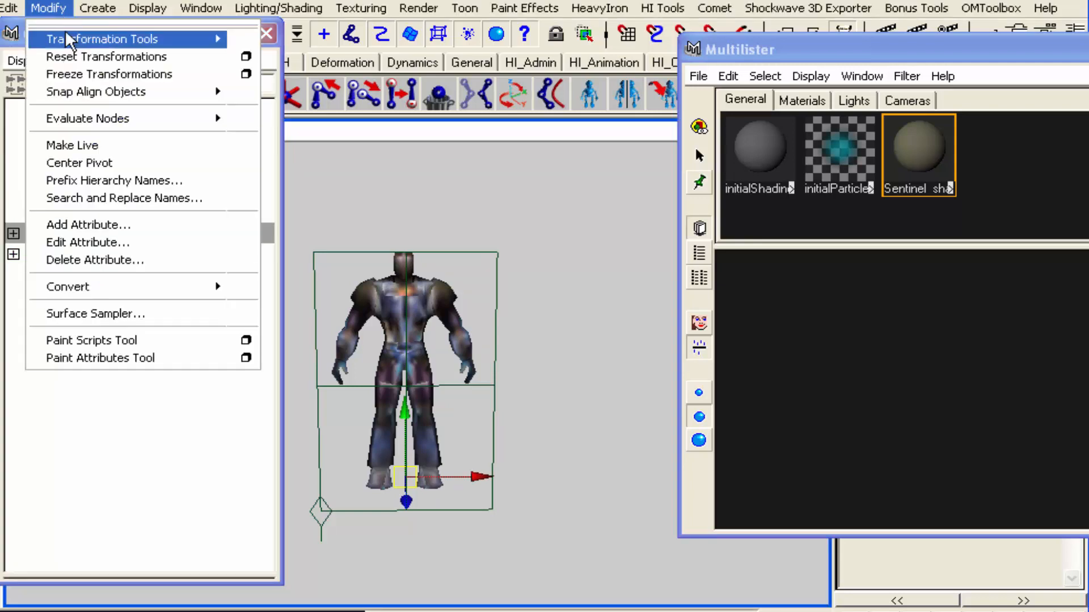
left_click(85, 163)
right_click_drag(631, 362, 779, 393, "alt")
left_click_drag(560, 443, 532, 433, "alt")
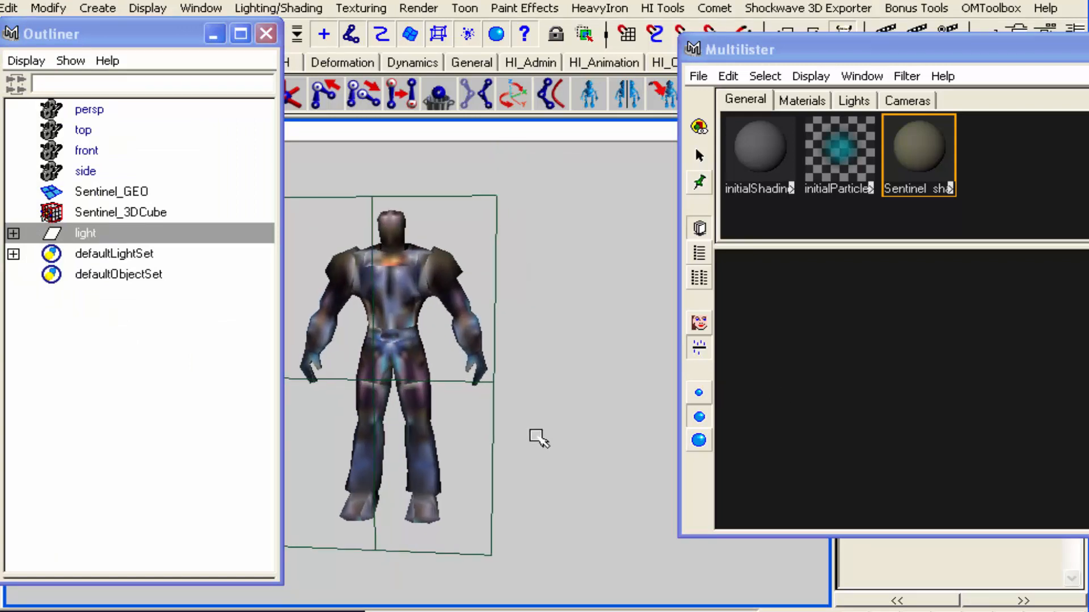
Put Sentinel_3DCube into its own group and name the group "Projections"
left_click(115, 212)
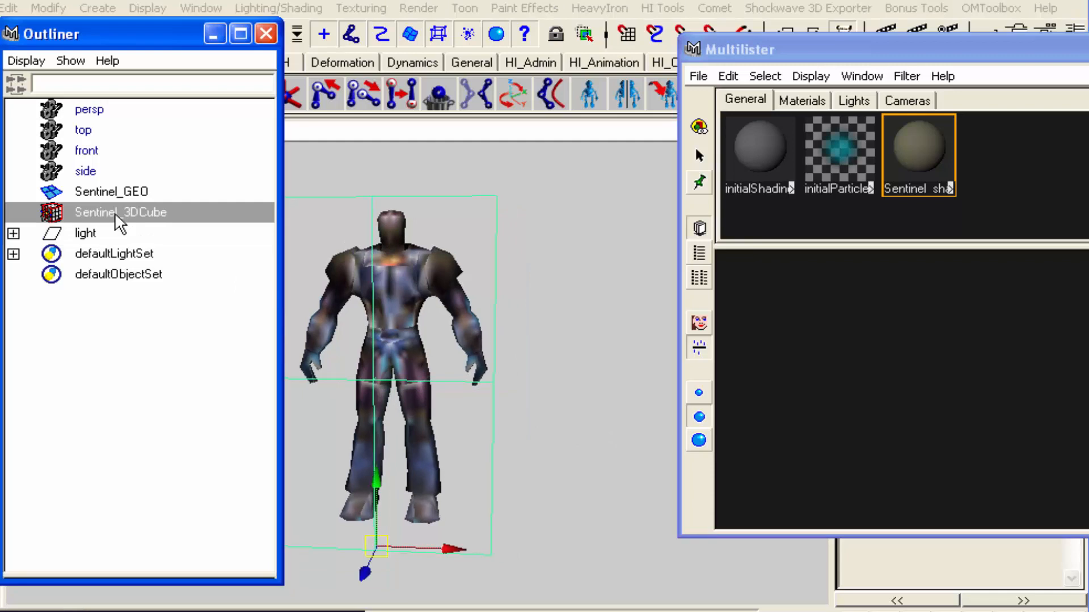
key("ctrl+g")
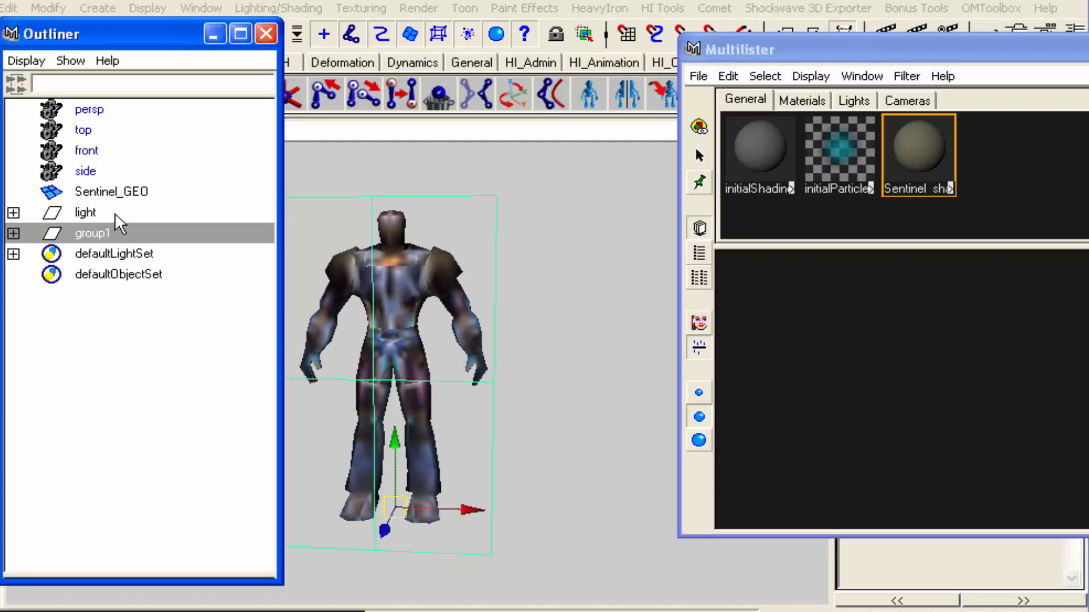
double_click(112, 230)
type("Projections")
key("Return")
Expand the Sentinel shader's network in the Multilister down to its texture nodes and select the shader
left_click(888, 288)
left_click(949, 188)
left_click(1029, 189)
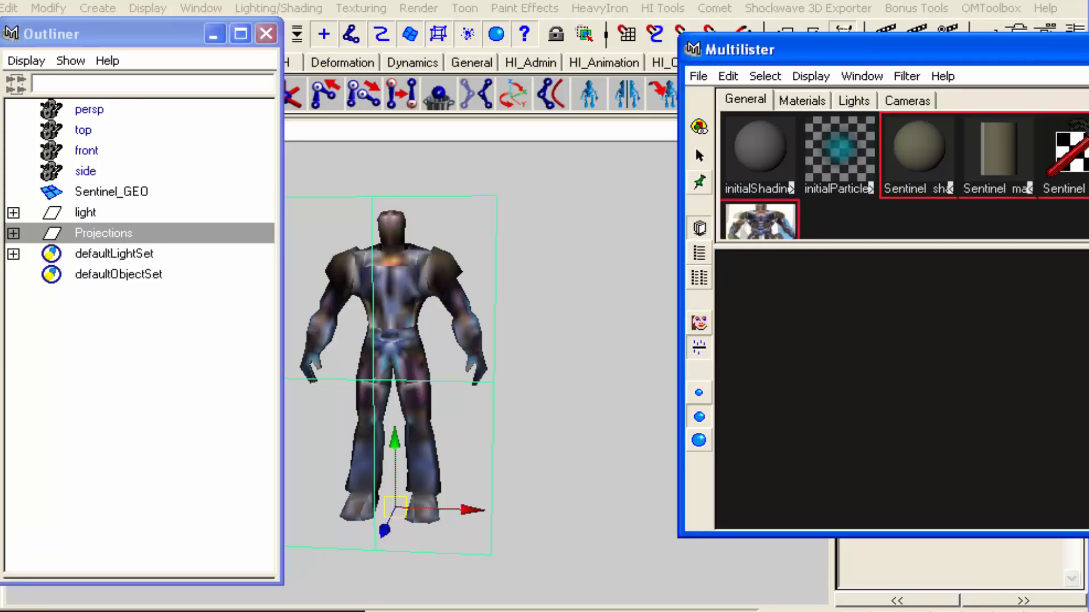
left_click(924, 152)
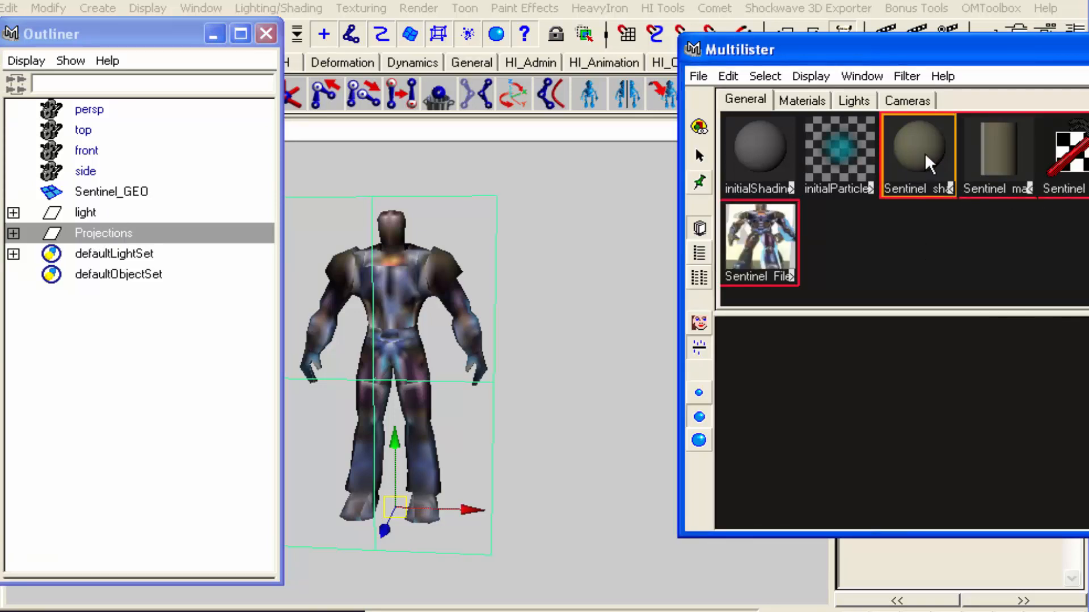
left_click(728, 76)
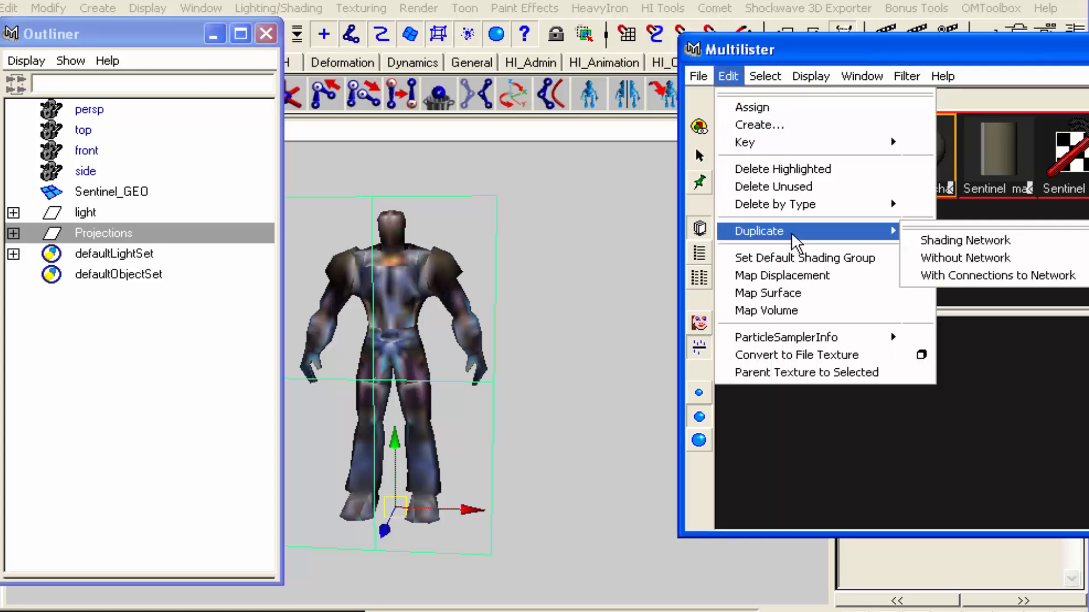
left_click(993, 335)
left_click(934, 159)
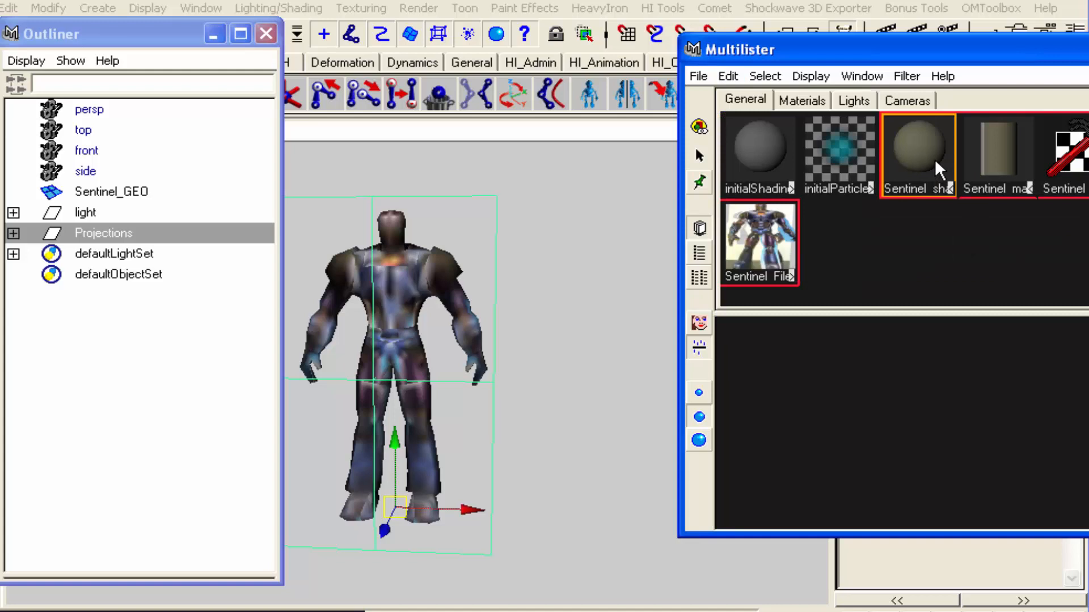
left_click(803, 102)
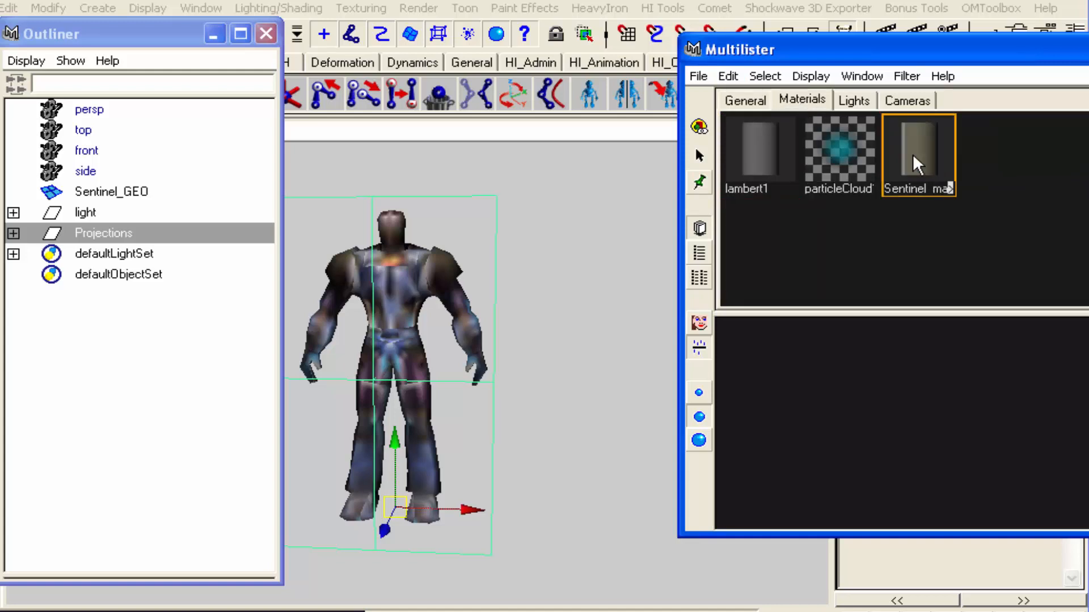
left_click(760, 103)
left_click(923, 143)
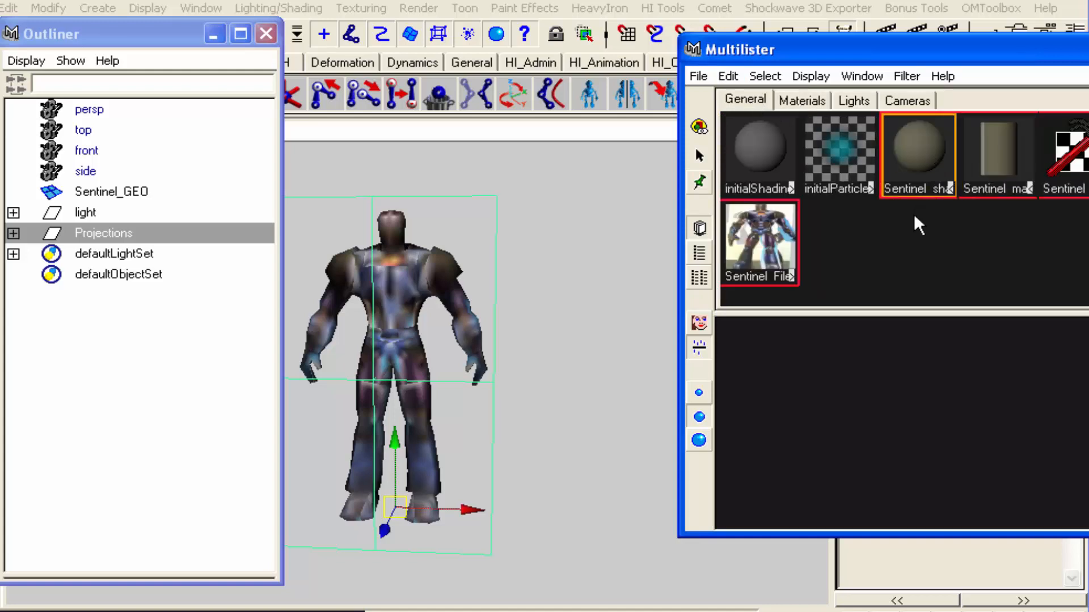
Try duplicating the Sentinel shader without its network, delete the resulting node and undo the deletion
left_click(727, 76)
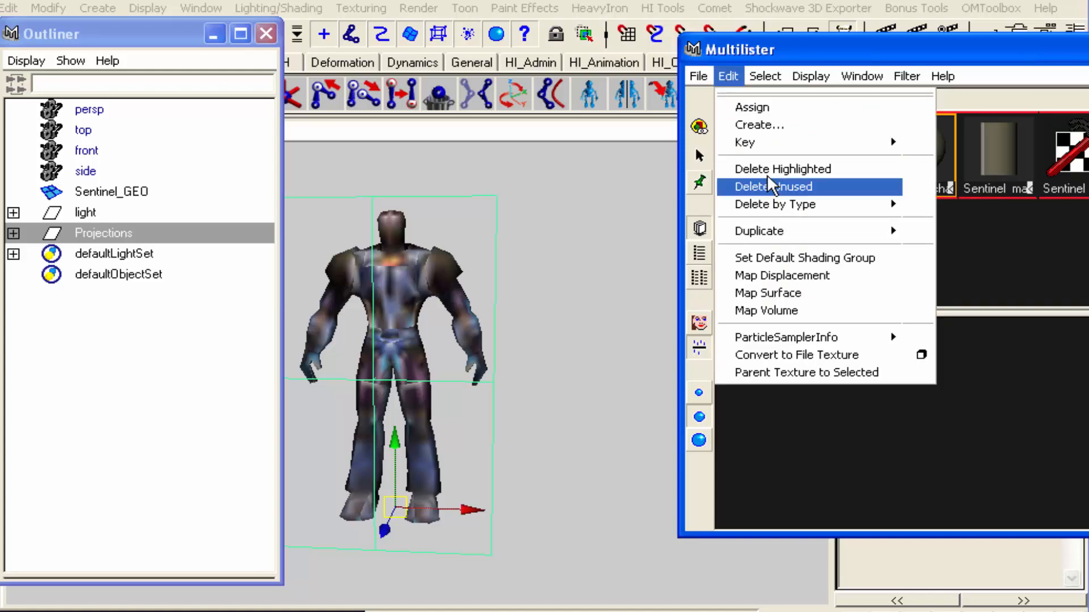
mouse_move(776, 231)
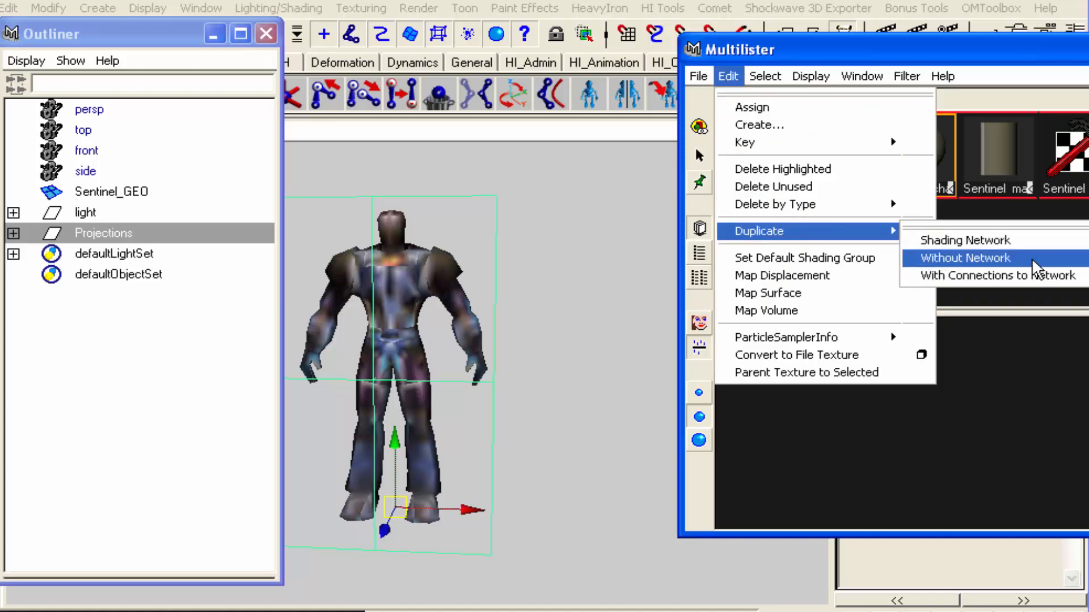
left_click(1032, 257)
left_click(838, 245)
key("Delete")
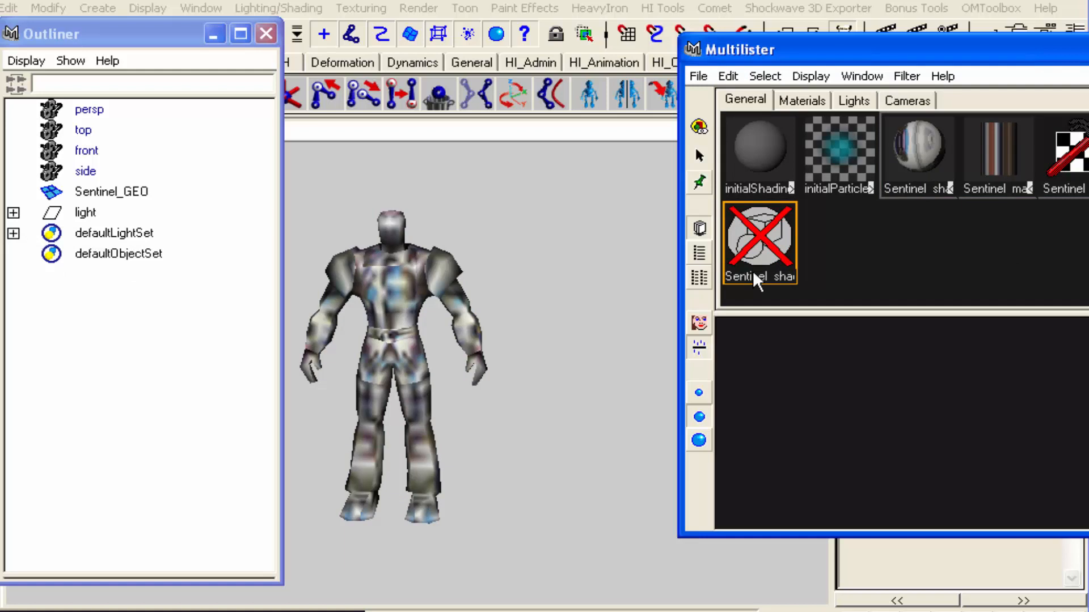
key("ctrl+z")
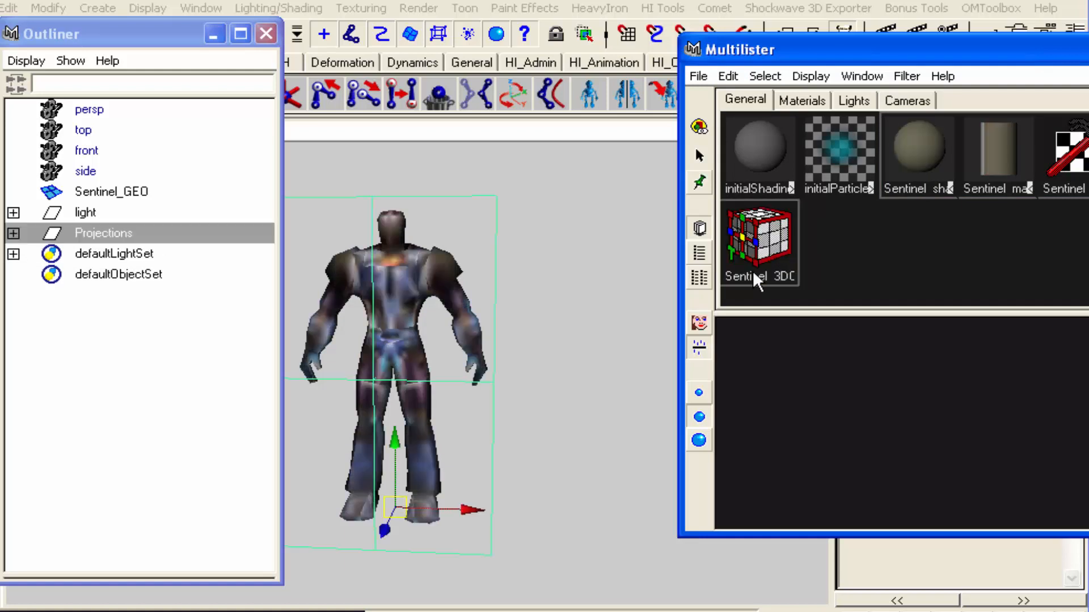
Duplicate the Sentinel shader together with its shading network
left_click(925, 152)
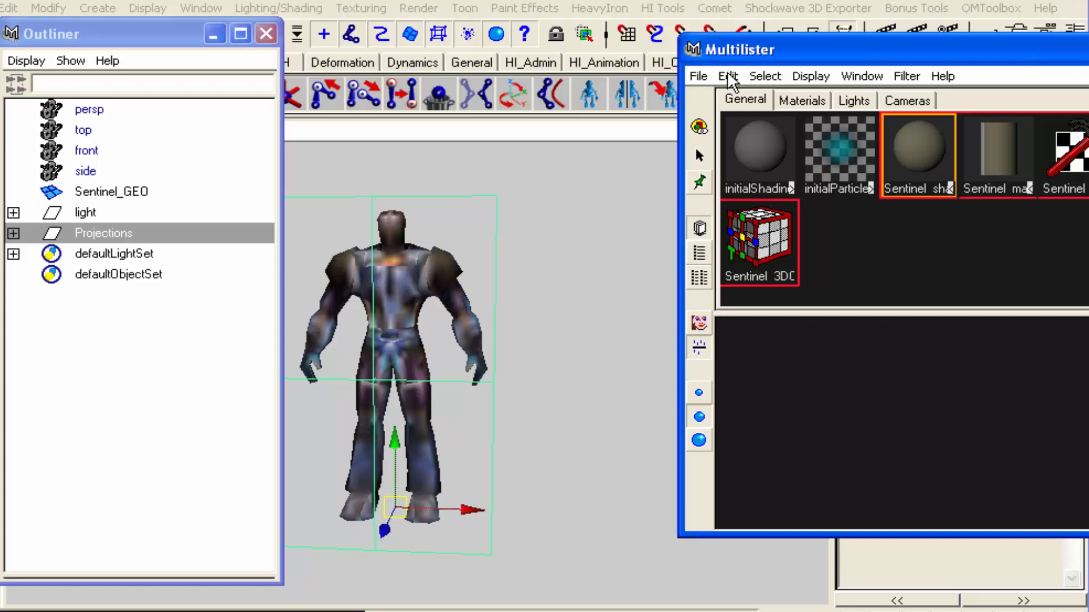
left_click(729, 76)
mouse_move(797, 229)
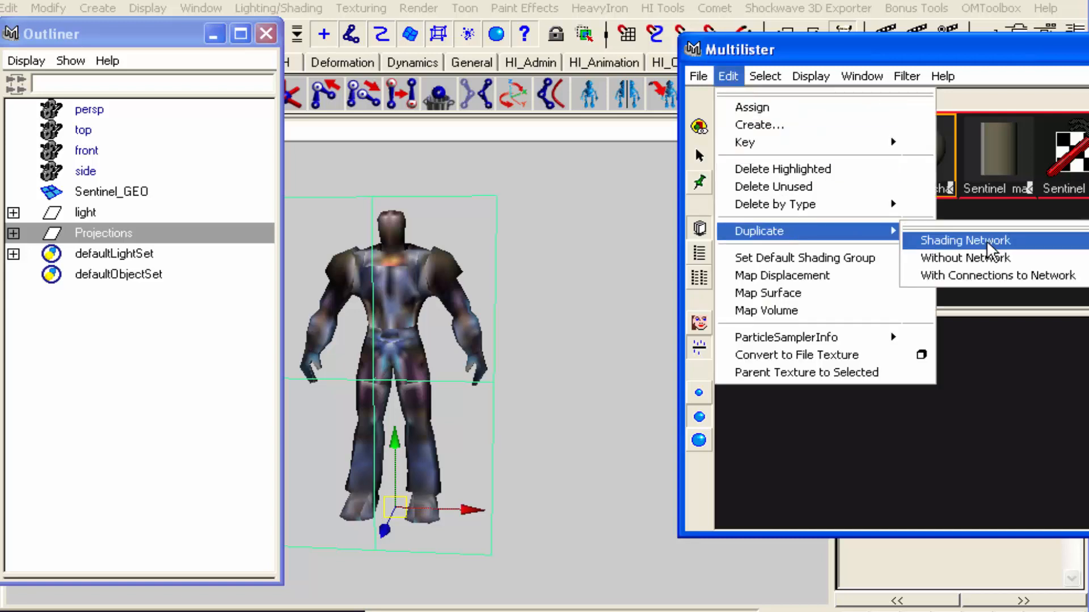
left_click(986, 240)
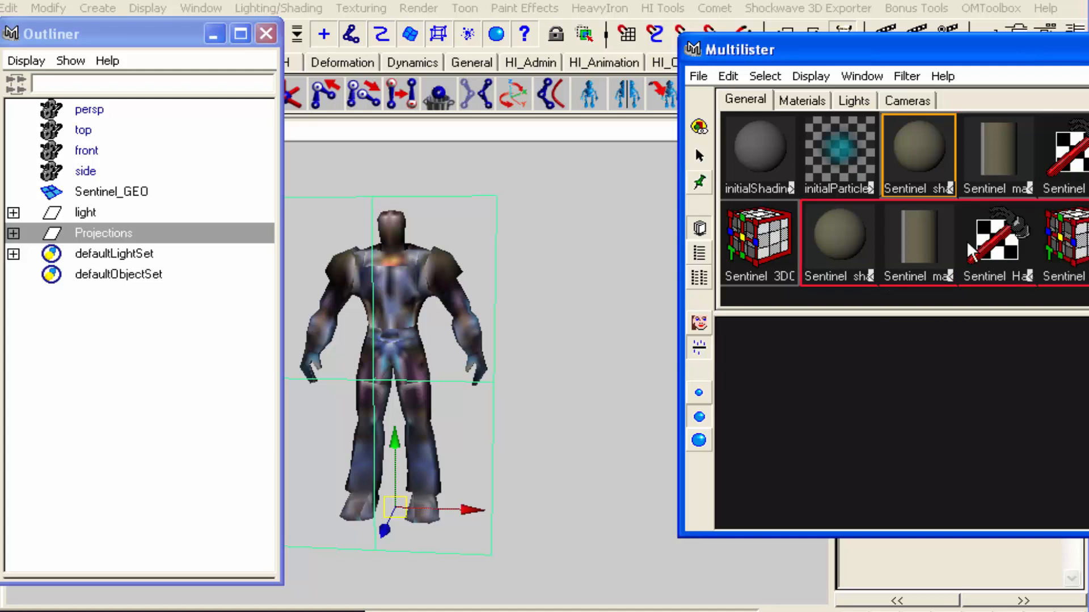
Rename the original Sentinel_3DCube inside the Projections group as Sentinel_BFC_3DCube
left_click(13, 233)
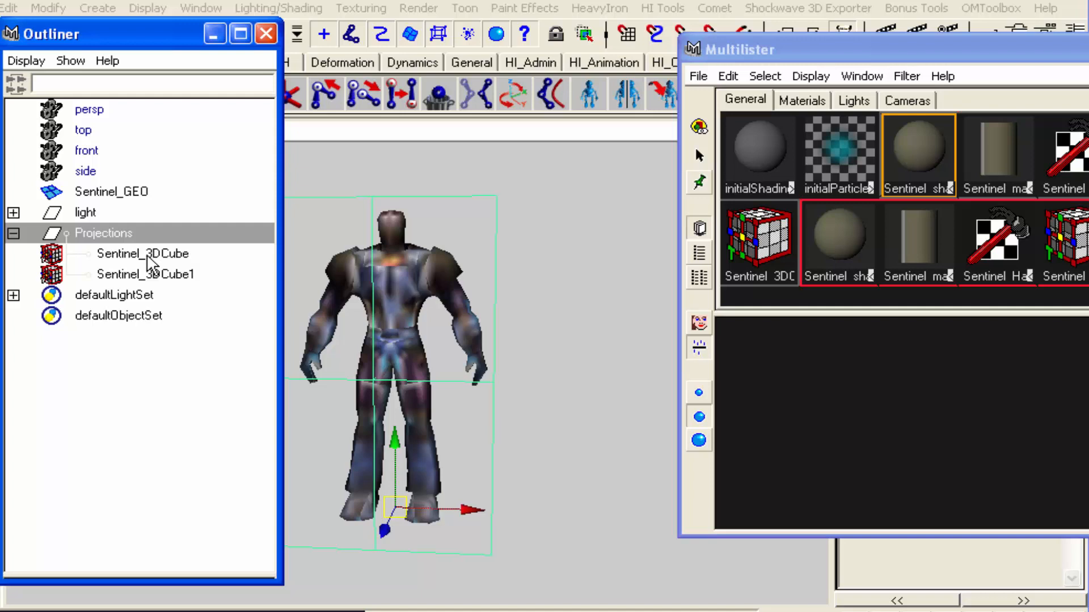
double_click(133, 253)
left_click_drag(119, 253, 13, 257)
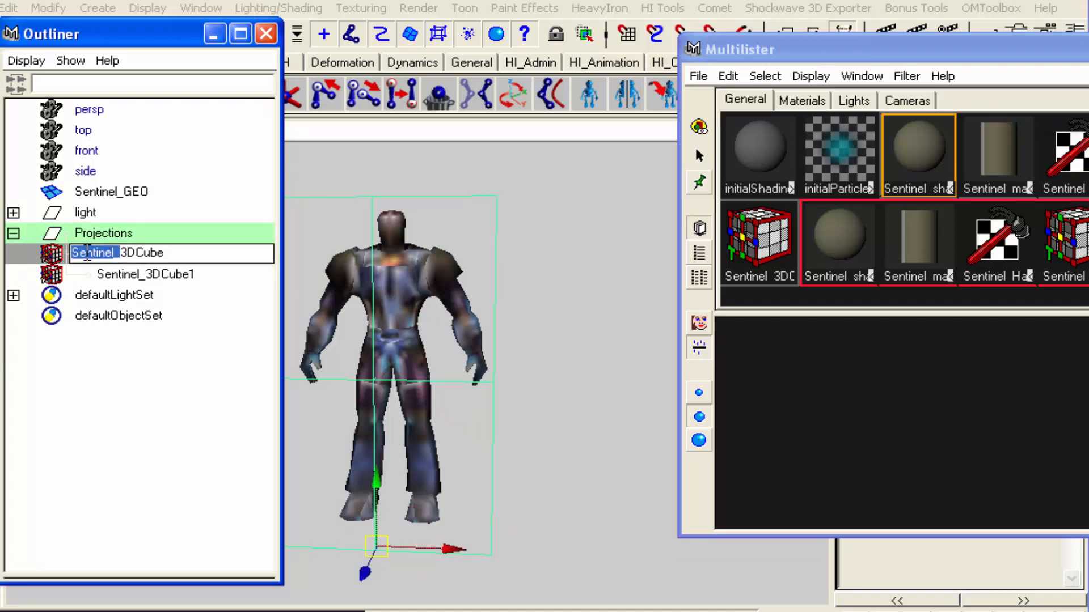
left_click(88, 252)
key("Right")
key("Right")
key("Right")
key("Right")
key("Right")
key("Right")
key("Right")
key("Right")
key("Right")
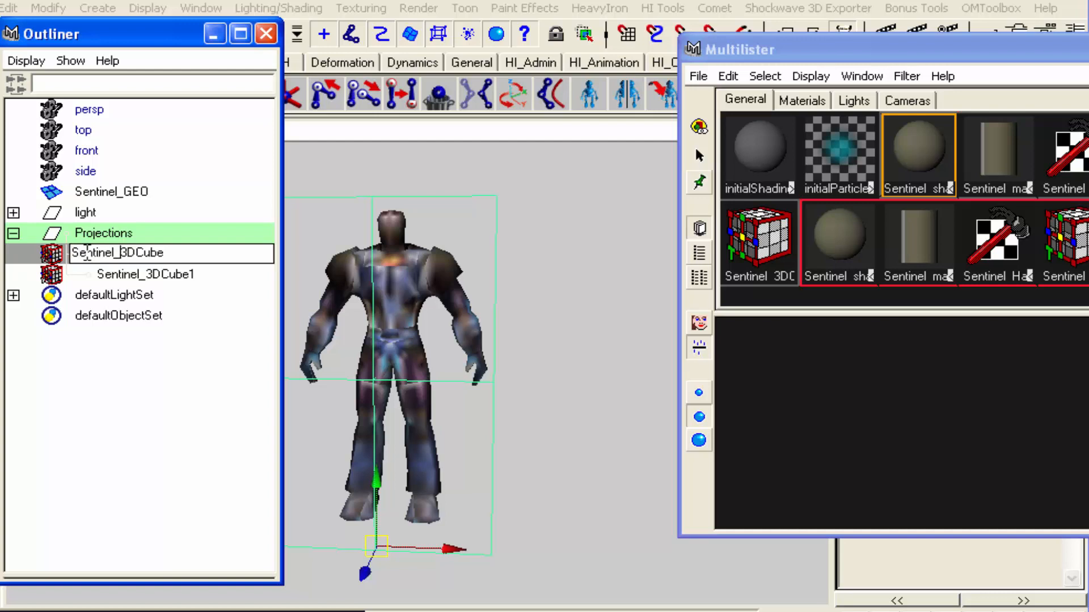
type("BFC_")
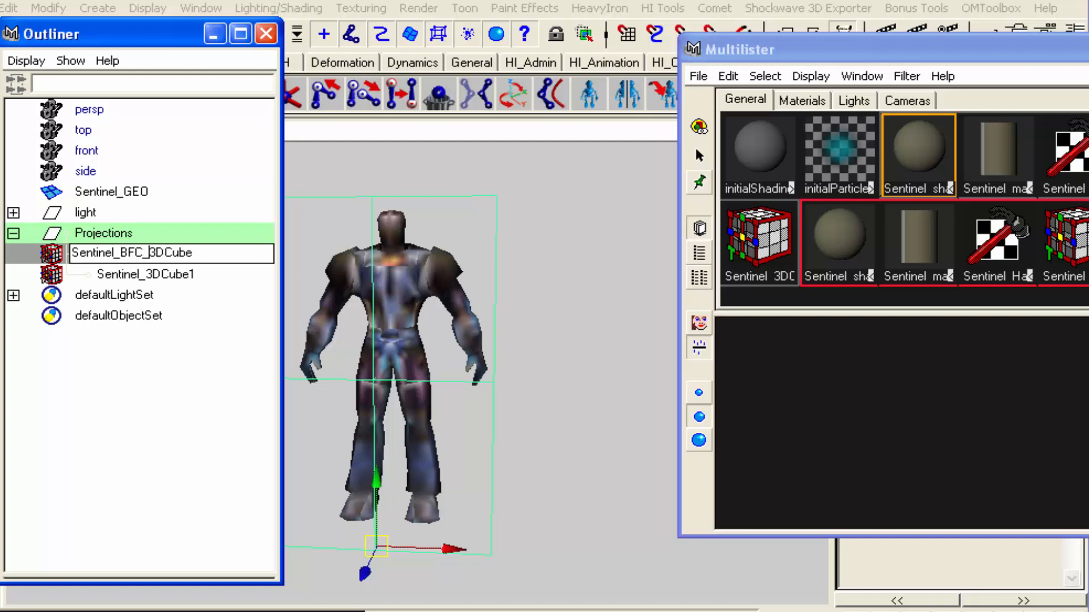
key("Return")
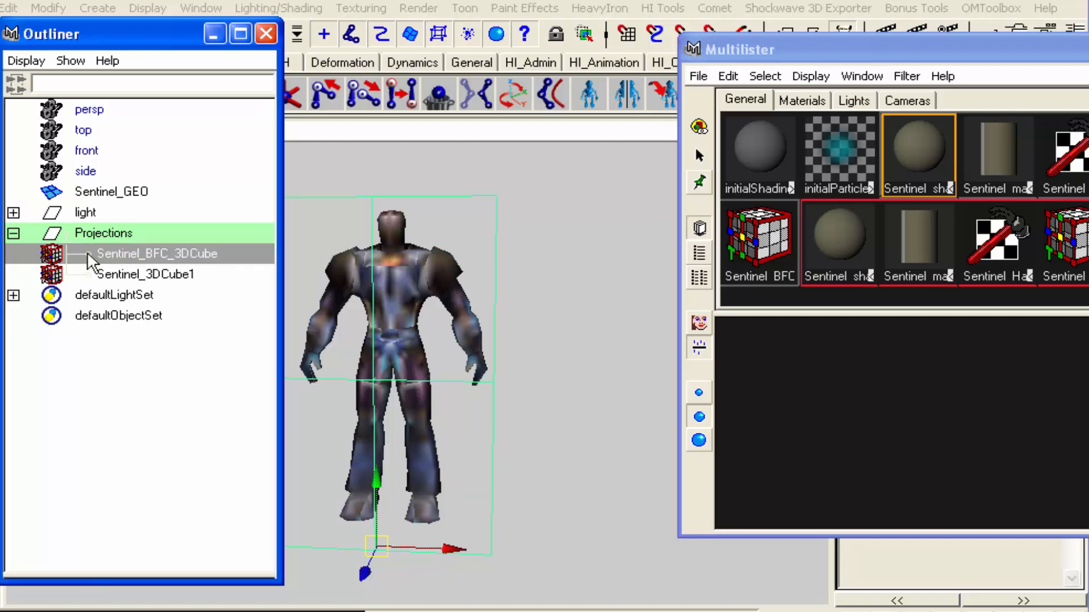
Rename the original shader's material as Sentinel_BFC_material and its shading group as Sentinel_BFC_shader
double_click(902, 151)
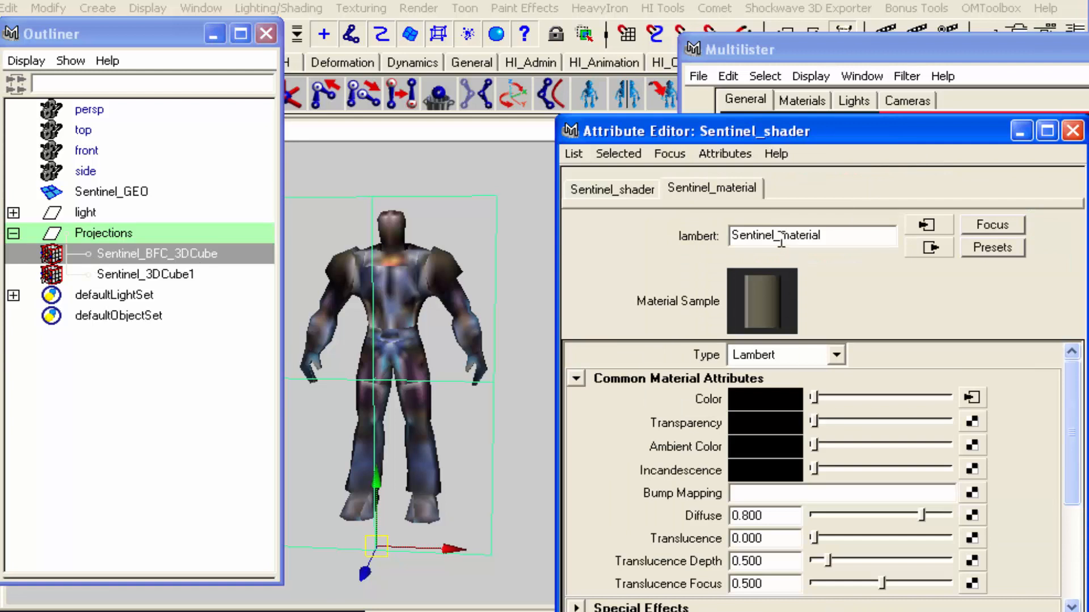
left_click(782, 239)
type("BFC_")
key("Return")
left_click(657, 192)
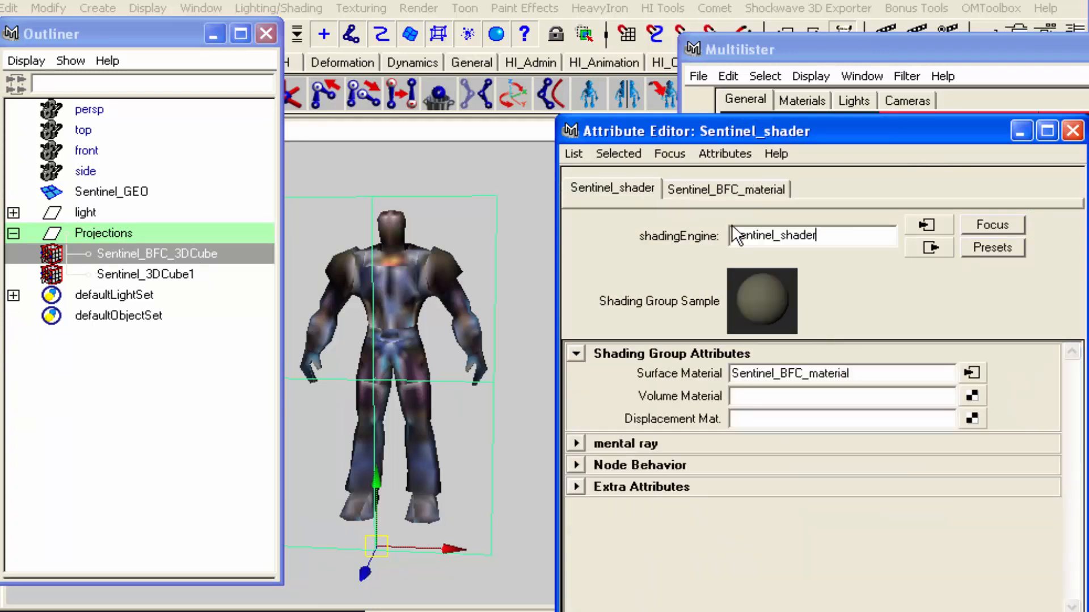
left_click(781, 235)
type("BFC_")
key("Return")
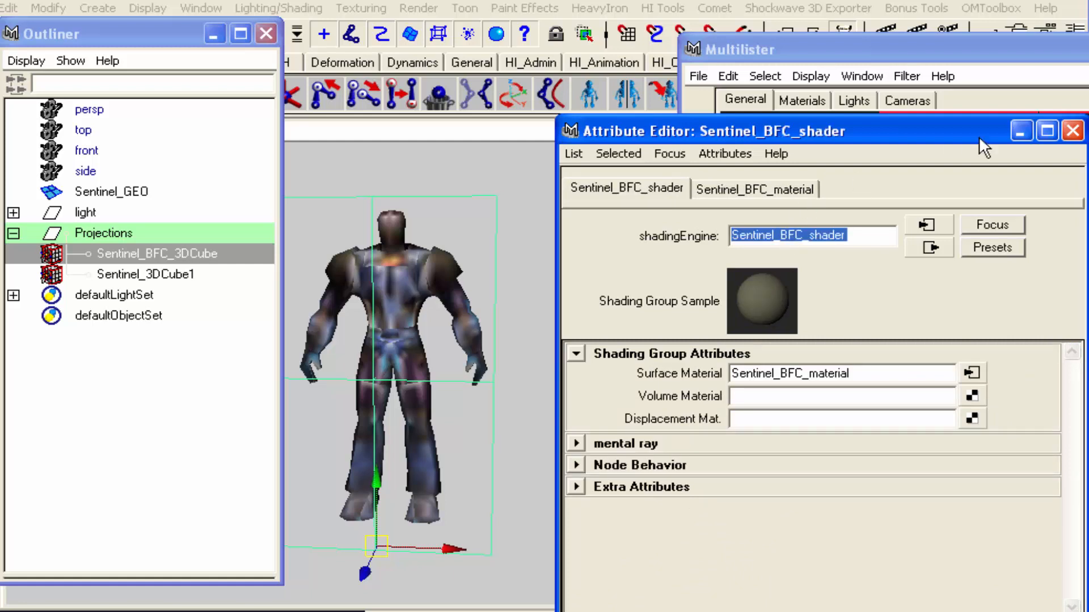
left_click(1073, 131)
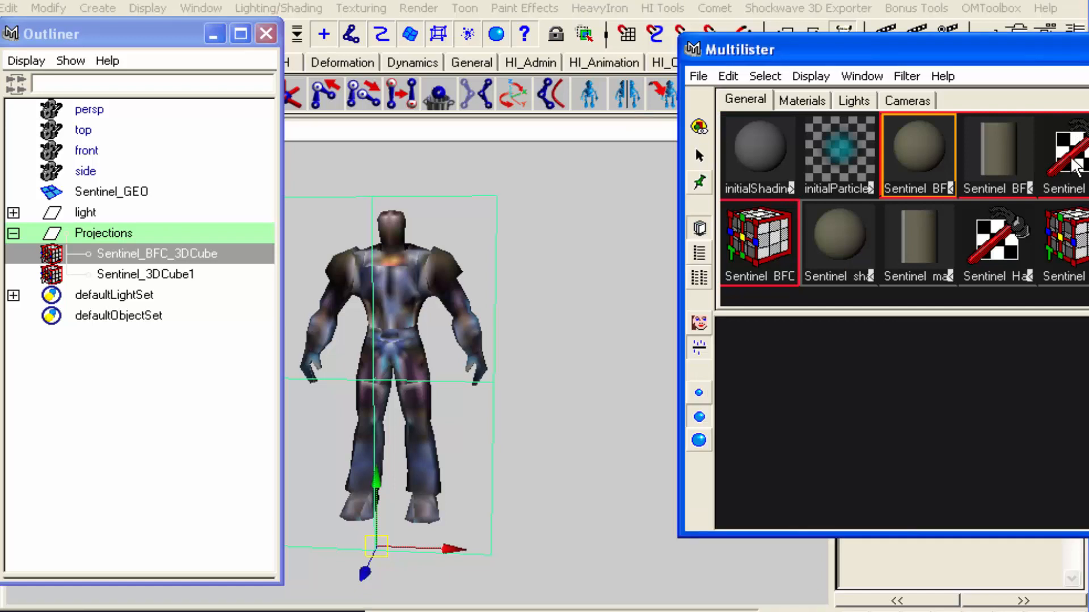
Rename the original network's file texture node as Sentinel_BFC_File
double_click(1076, 167)
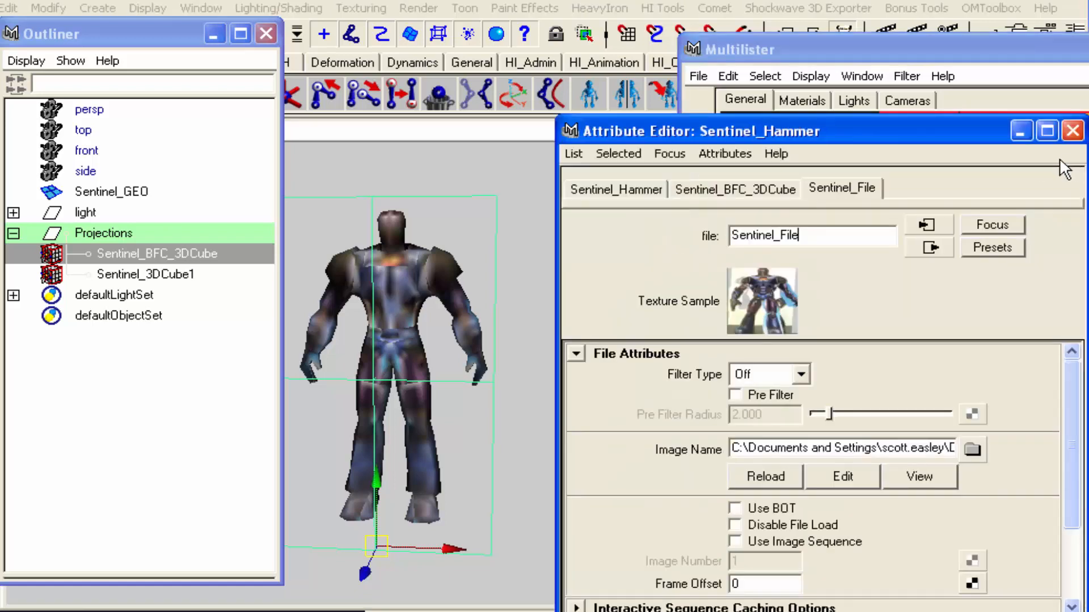
left_click(780, 235)
type("BFC")
type("_")
key("Return")
left_click(1071, 137)
Rename the original network's 2D texture placement node, place2dTexture1, as Sentinel_BFC_Placement
double_click(1074, 153)
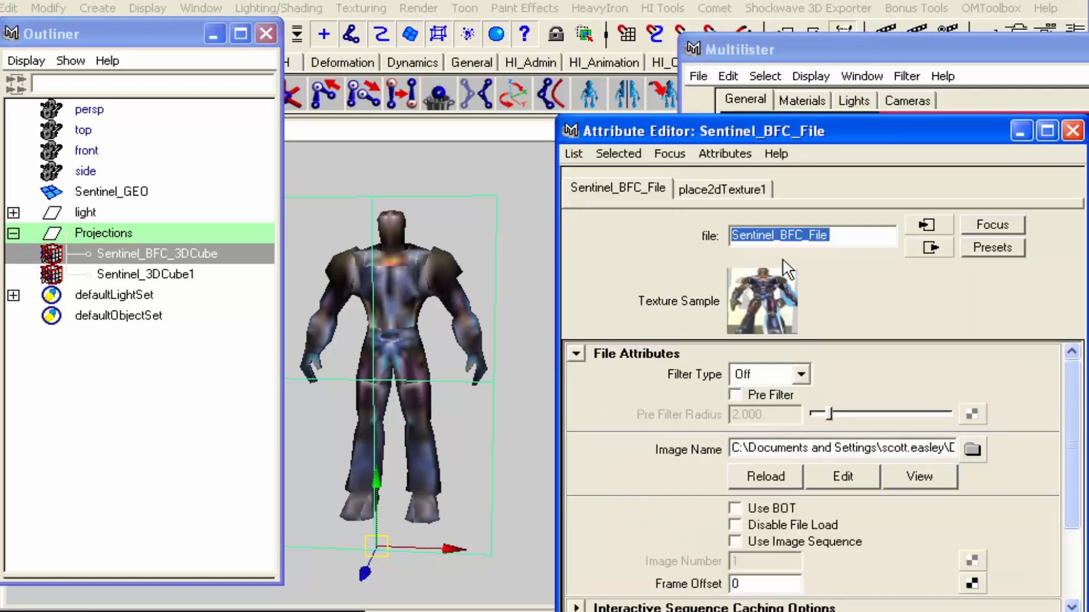
left_click(724, 192)
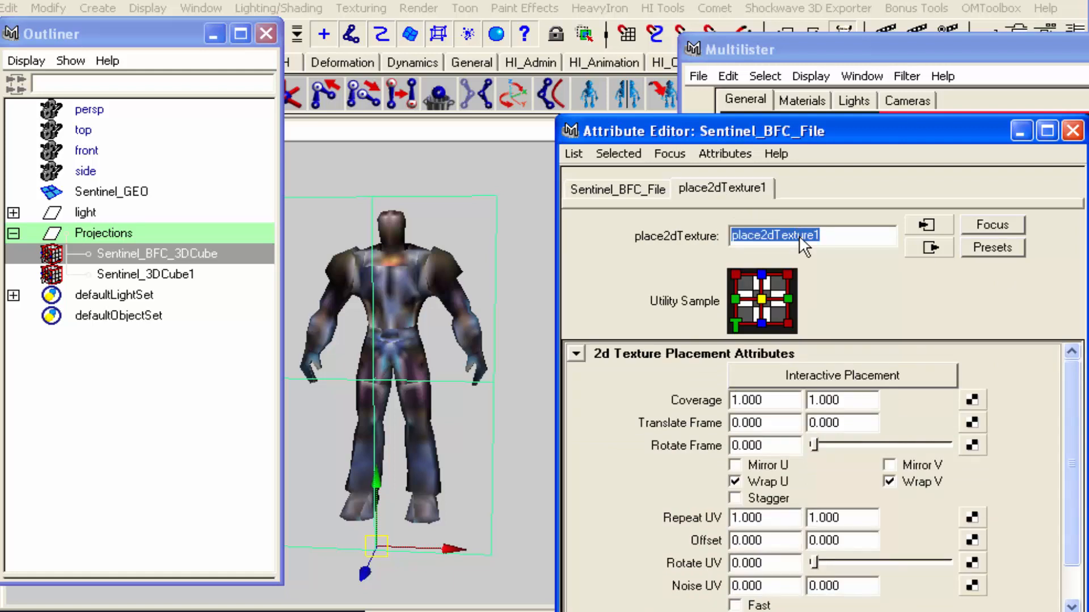
type("Sentinel_BFC")
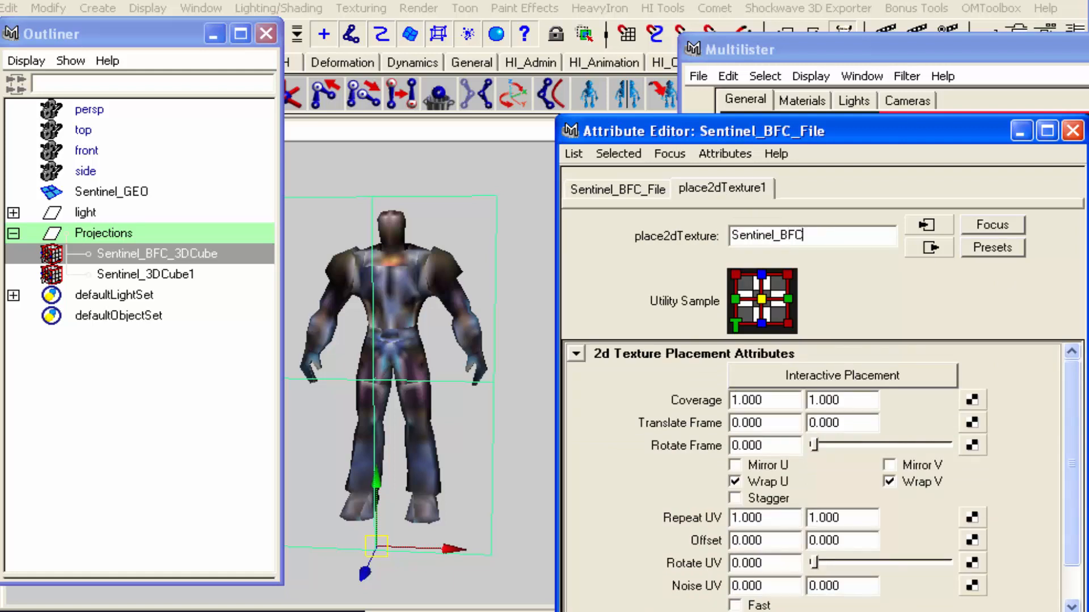
type("_Placement")
key("Return")
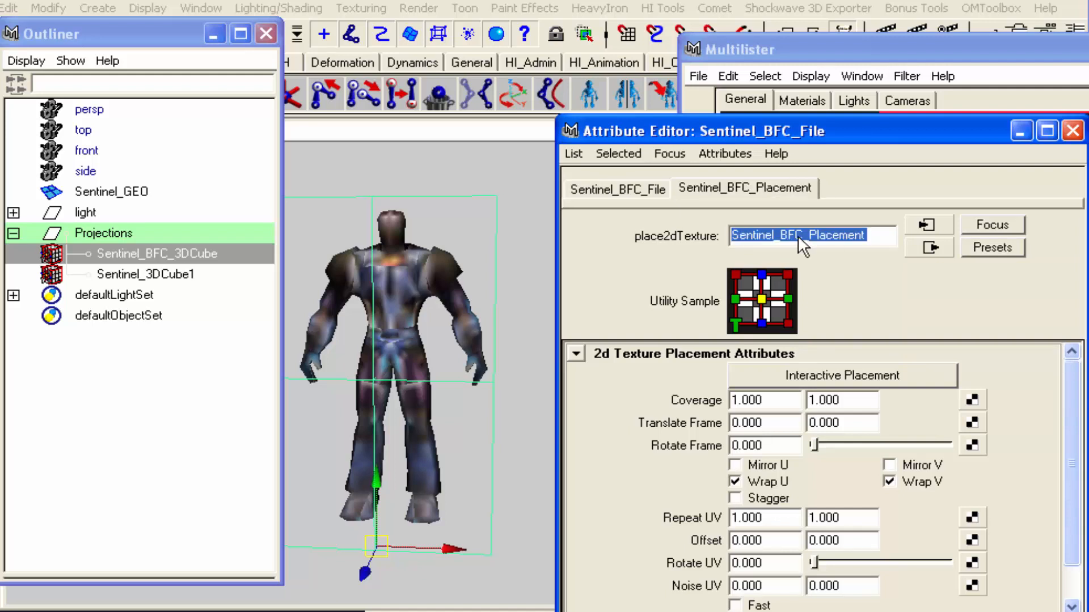
Rename the original network's projection node as Sentinel_BFC_Hammer
left_click(621, 186)
left_click(930, 247)
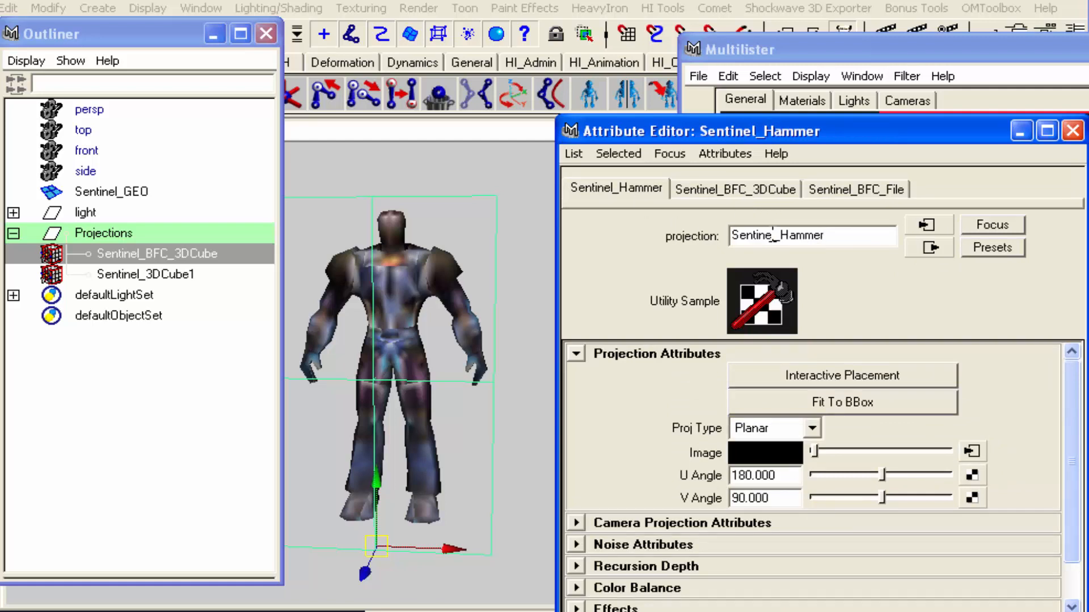
left_click(782, 235)
type("BFC_")
key("Return")
Go through the connected nodes of the original shading network to check their BFC names
left_click(933, 247)
left_click(932, 248)
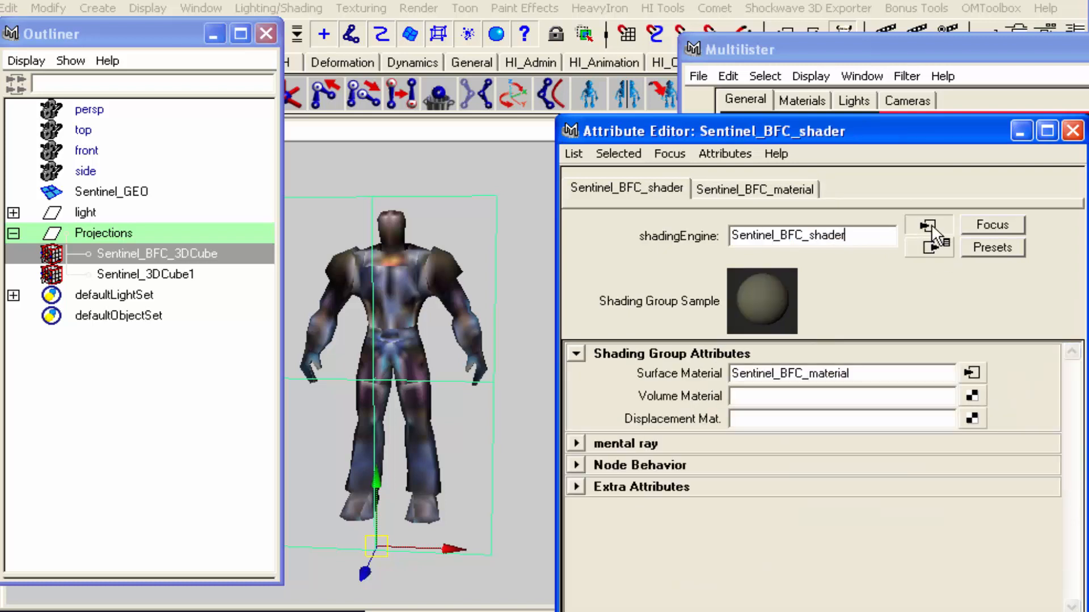
left_click(932, 227)
left_click(932, 227)
left_click(933, 227)
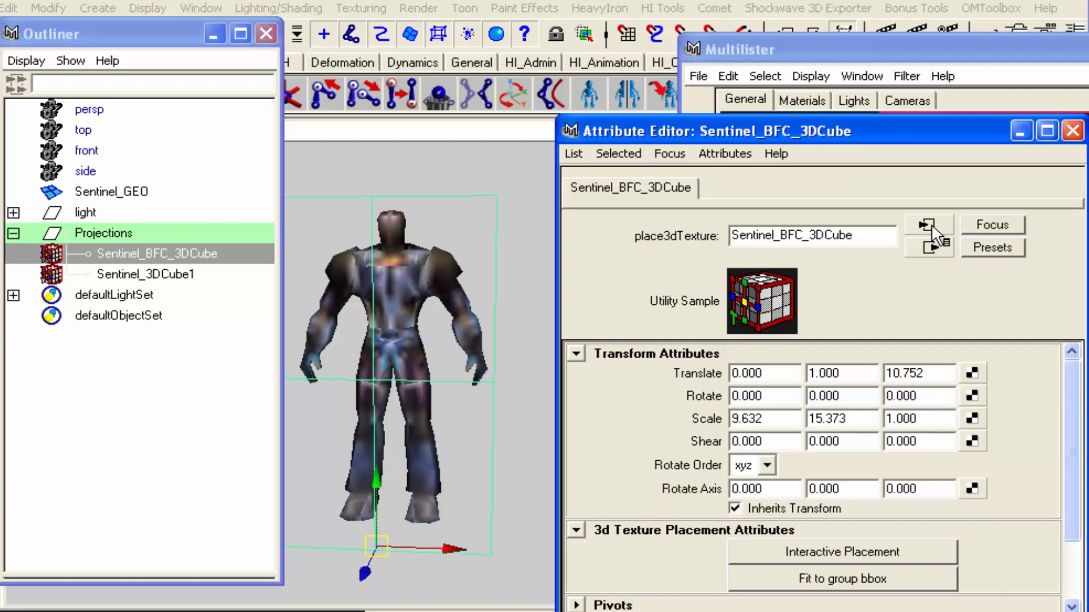
left_click(932, 248)
left_click(932, 248)
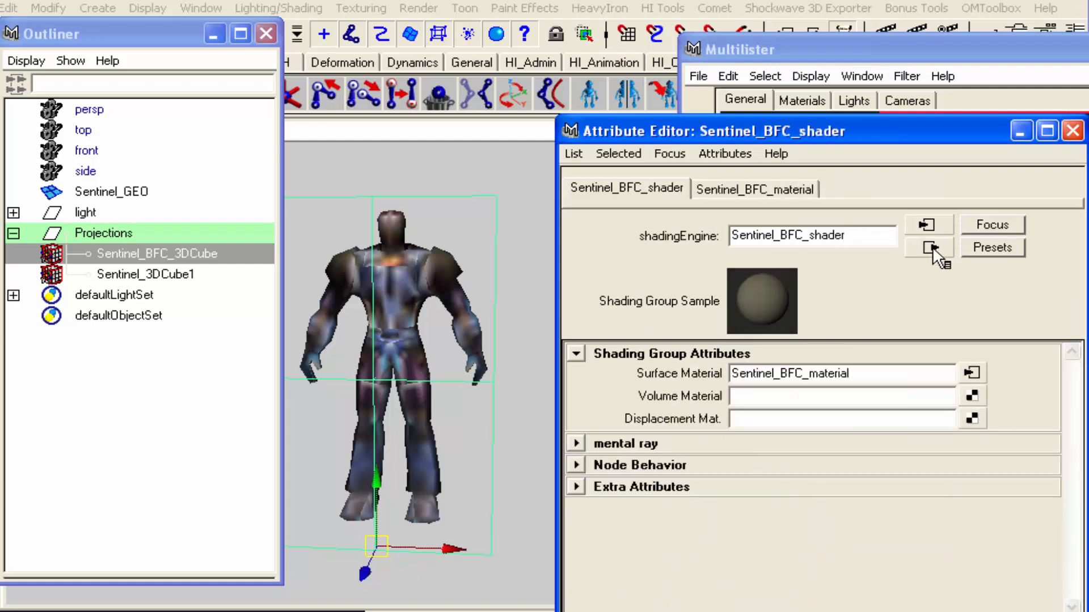
left_click(933, 225)
left_click(932, 226)
left_click(933, 225)
left_click(1073, 131)
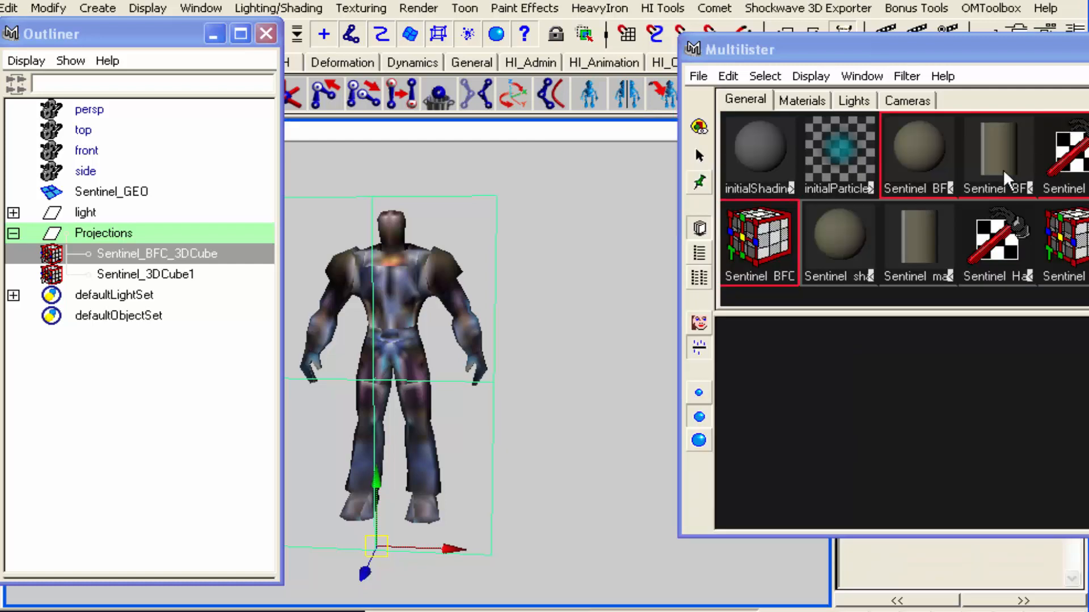
Expand the original and duplicated Sentinel shading networks and enlarge the swatch area to examine all their nodes
left_click(932, 183)
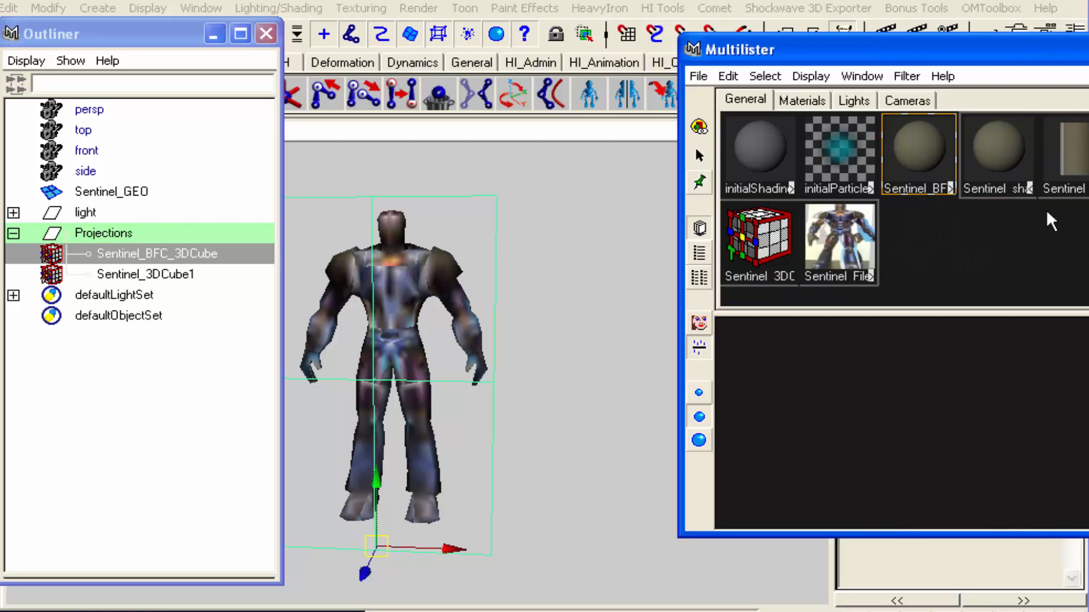
double_click(951, 191)
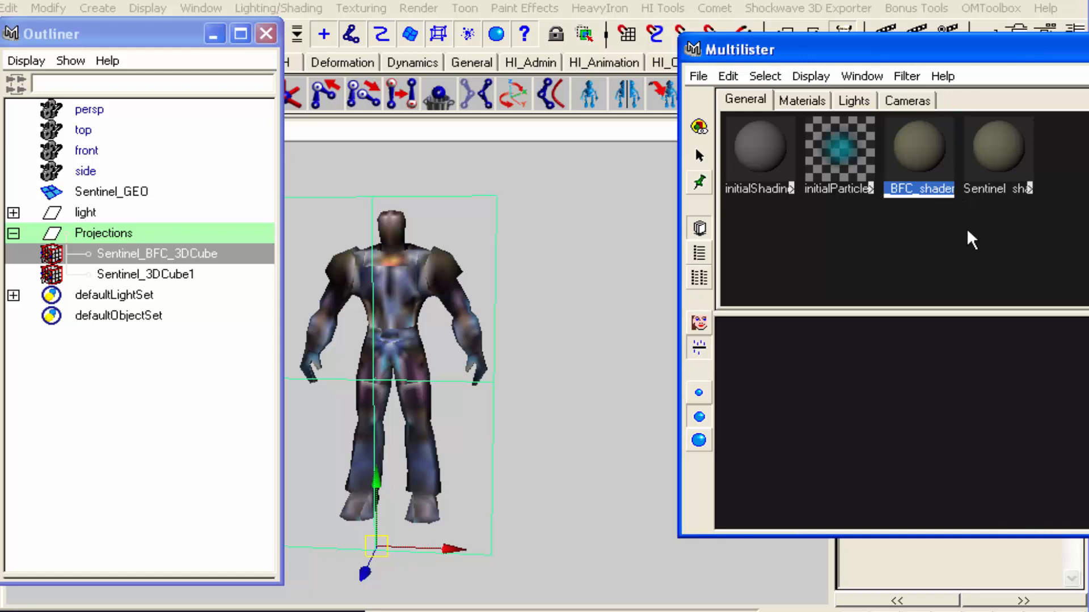
left_click(1028, 191)
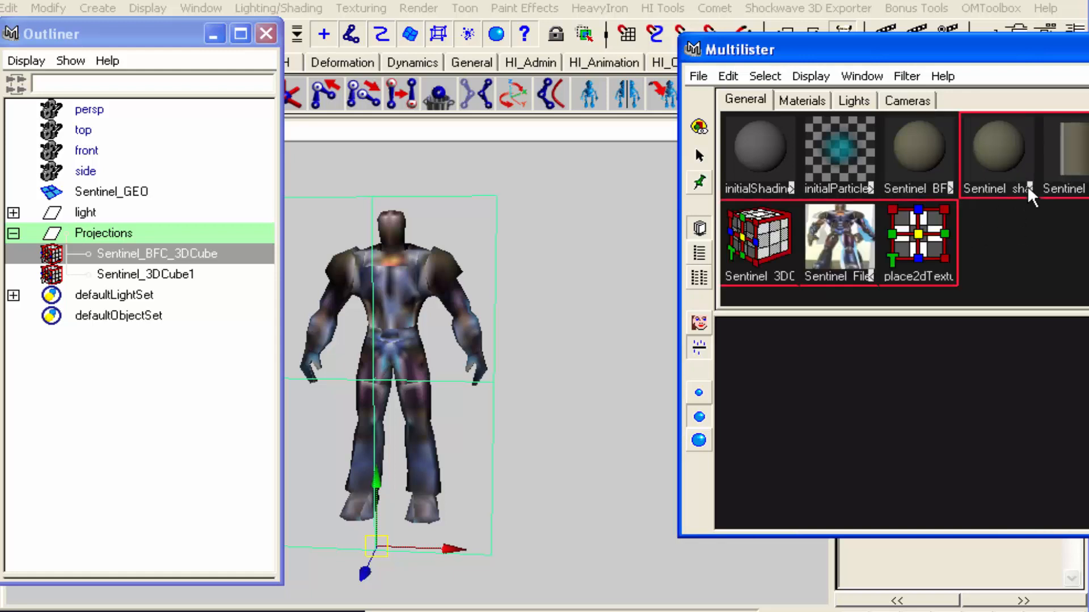
left_click(948, 185)
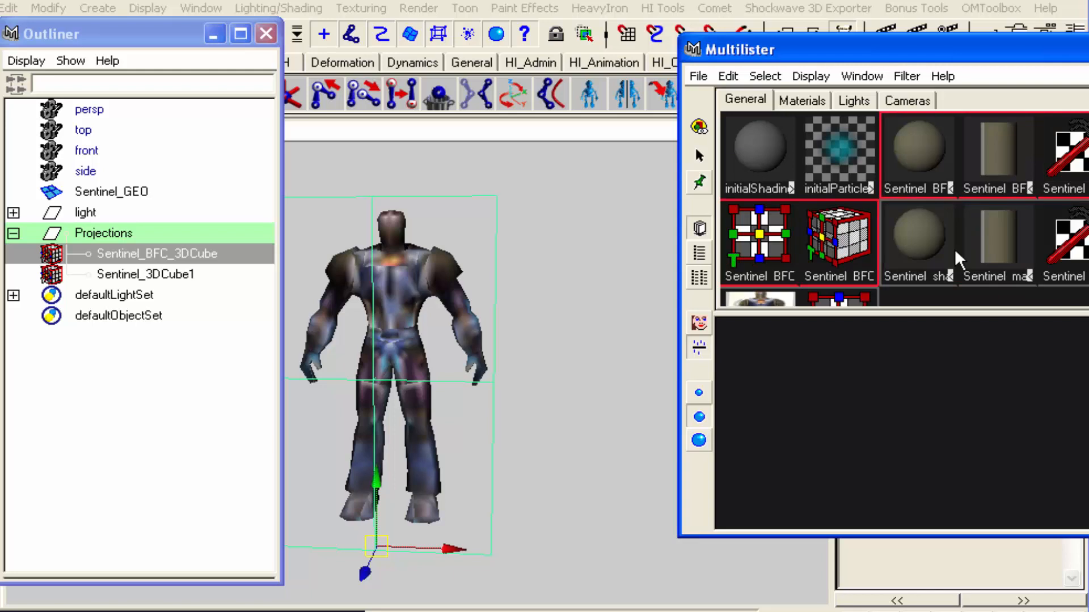
left_click_drag(954, 308, 961, 378)
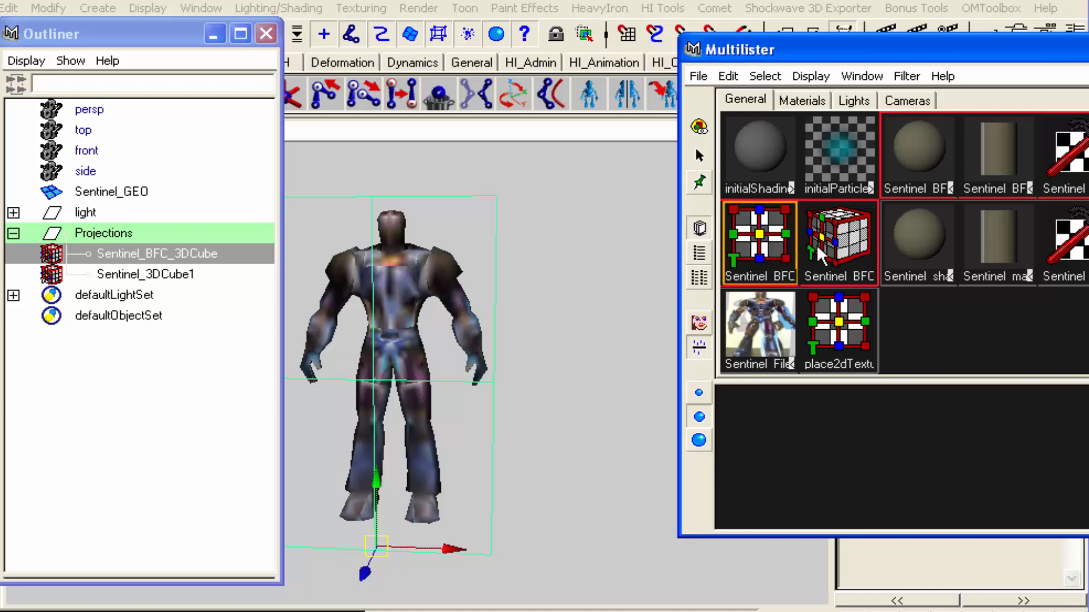
left_click(564, 396)
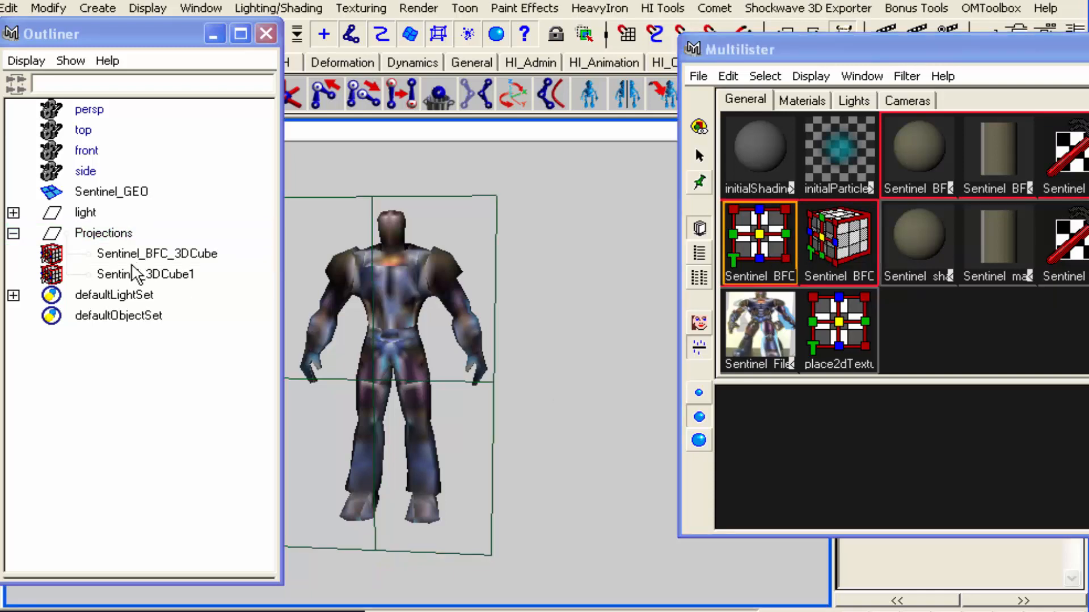
Rename the duplicated Sentinel_3DCube1 inside the Projections group as Sentinel_BBC_3DCube
left_click(160, 274)
left_click(155, 254)
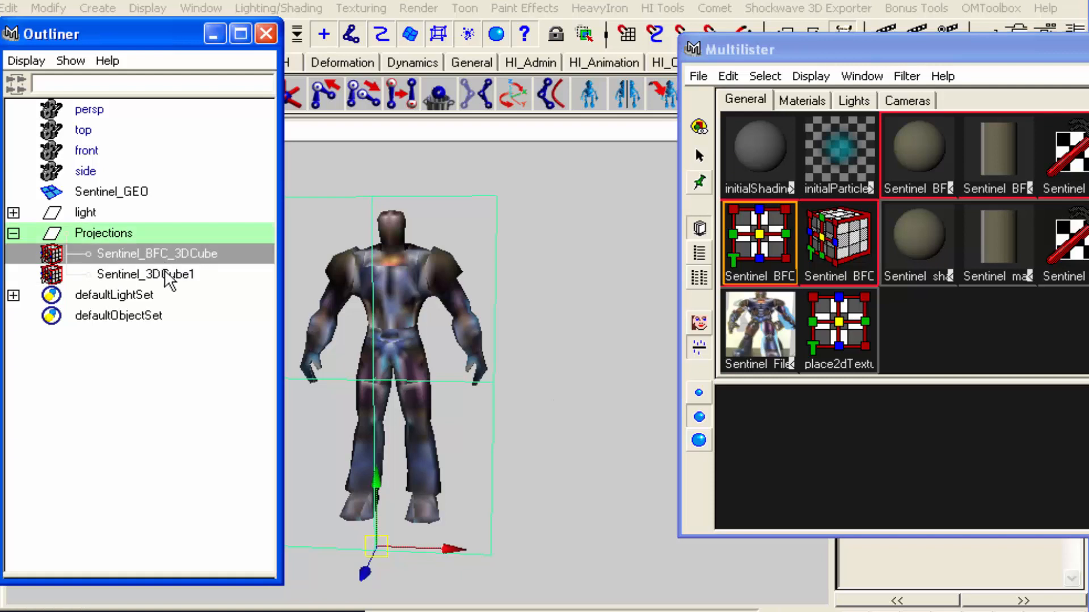
double_click(160, 274)
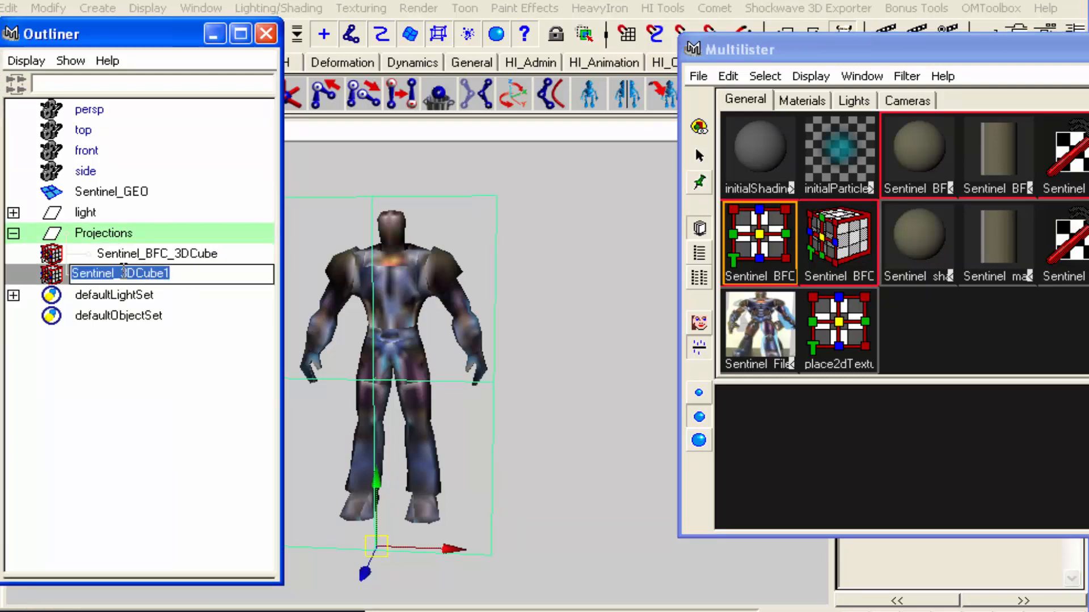
left_click(123, 273)
type("BBC_")
key("Right")
key("Right")
key("Right")
key("Right")
key("Right")
key("Right")
key("Right")
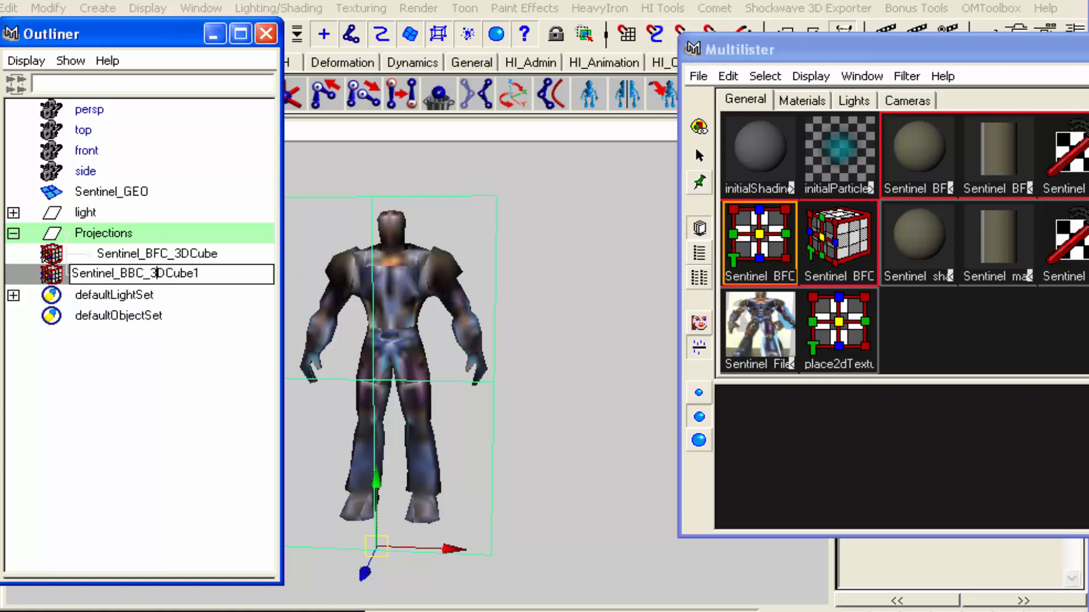
key("BackSpace")
key("Return")
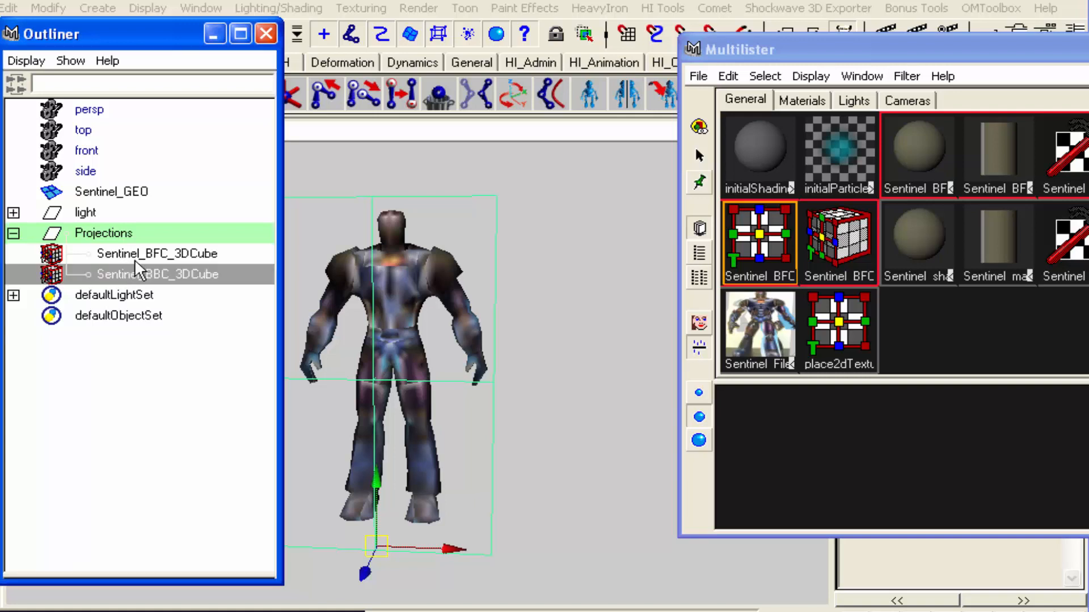
Set the Rotate Y of Sentinel_BBC_3DCube to 180
left_click(1088, 50)
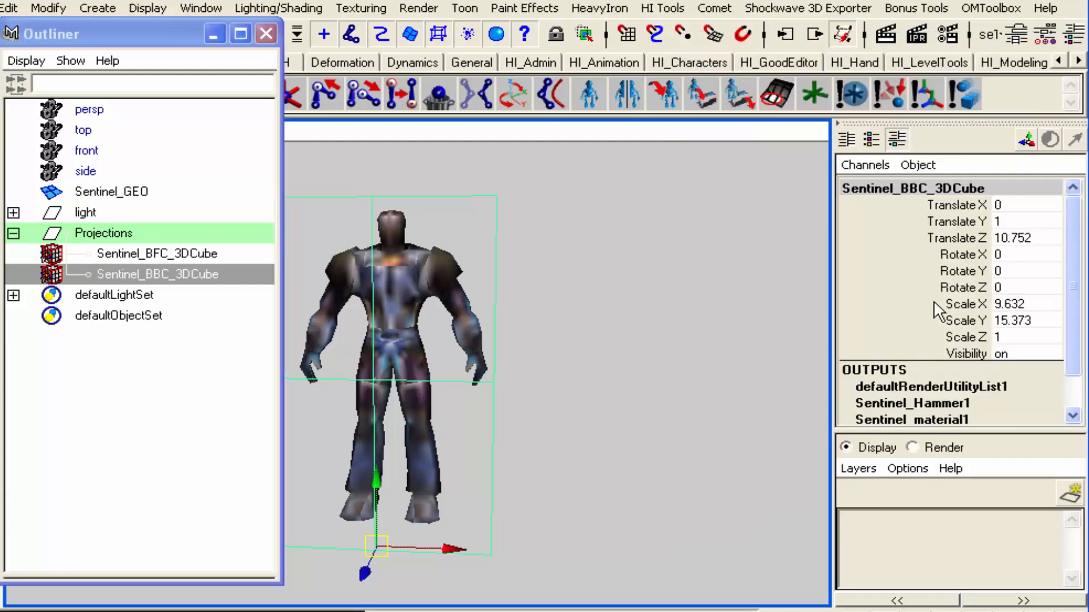
left_click(1013, 271)
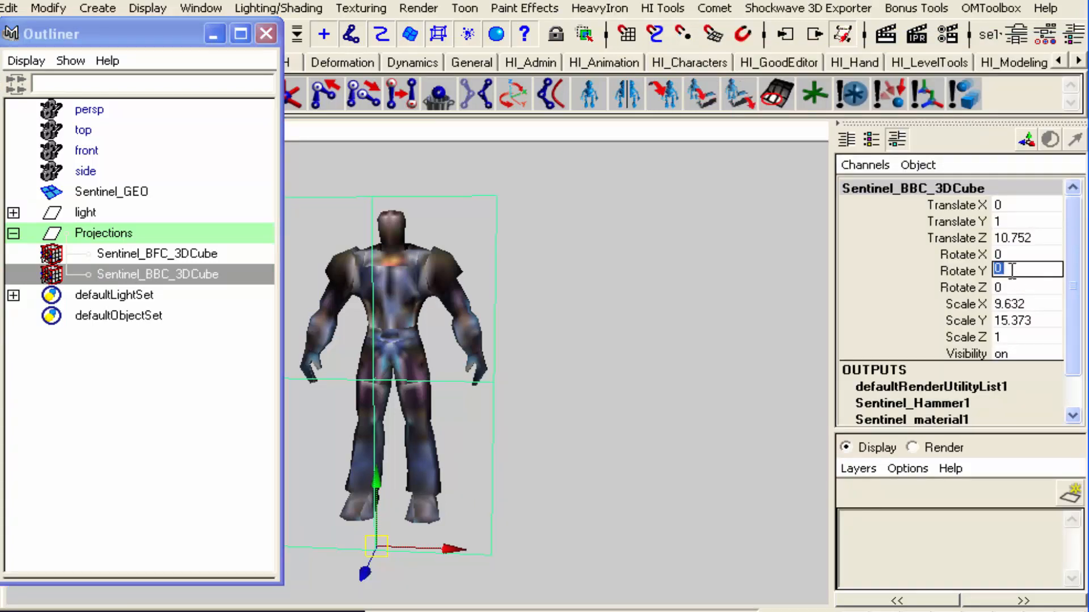
type("180")
key("Return")
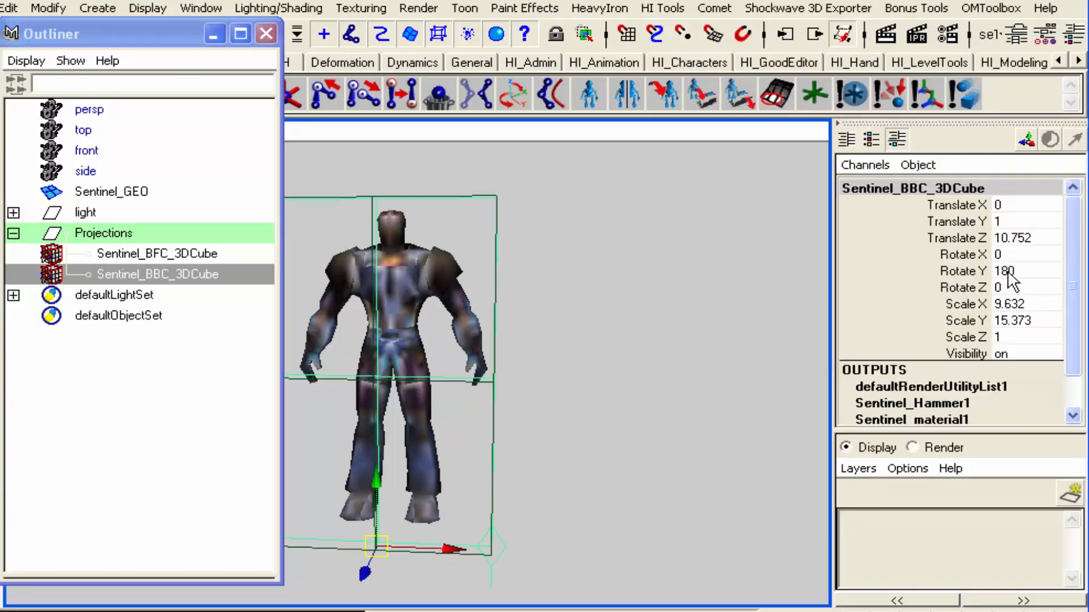
Move Sentinel_BBC_3DCube along Z to behind the Sentinel model, at Translate Z about -8.18
left_click_drag(592, 462, 565, 430, "alt")
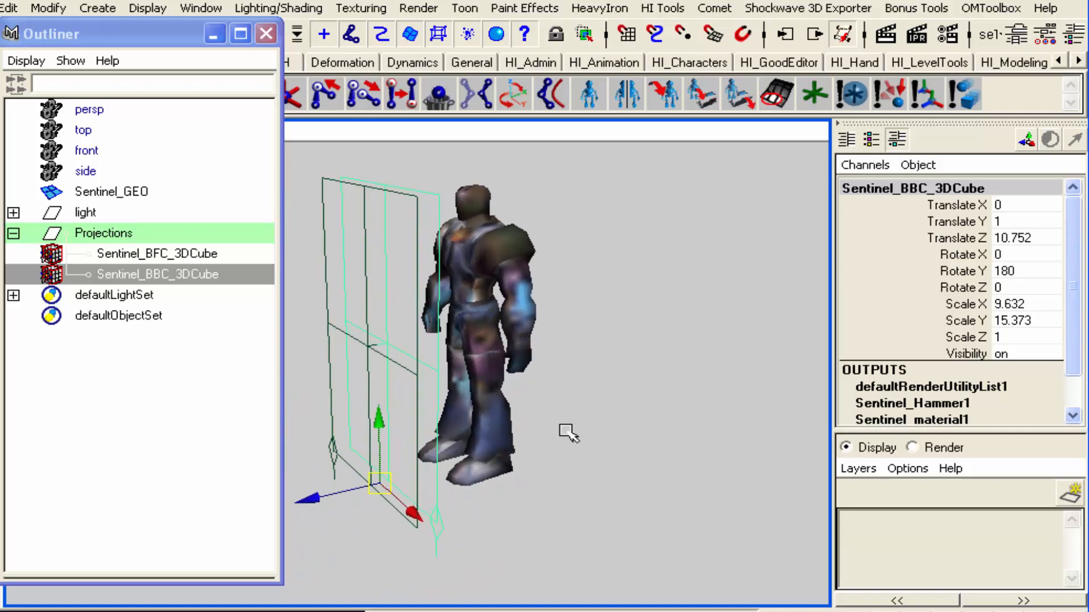
left_click_drag(318, 497, 474, 462)
left_click(719, 356)
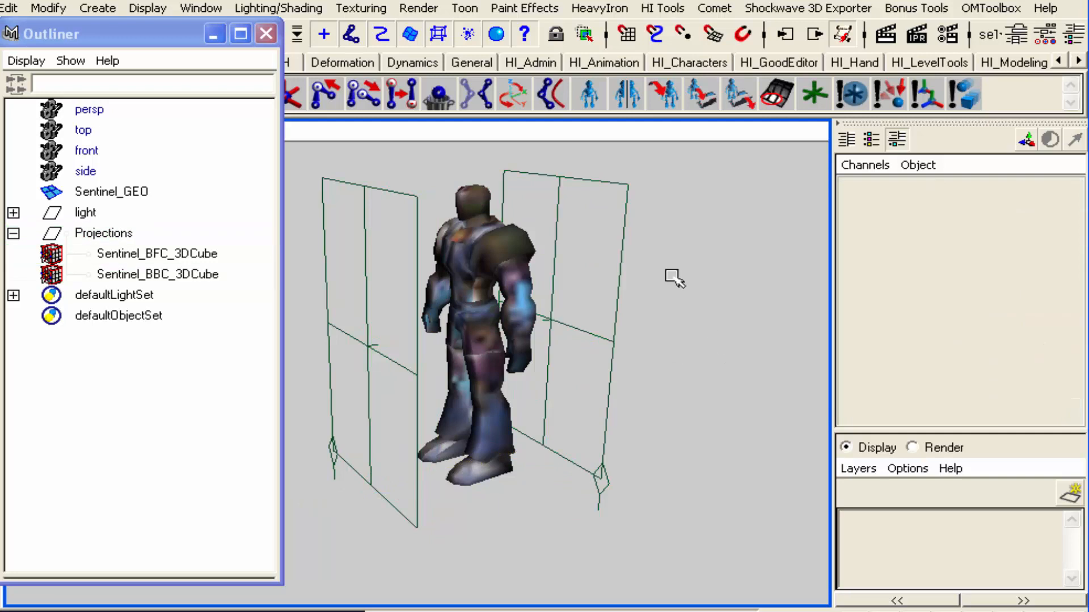
Examine the transform attributes of the Sentinel_BBC_3DCube placement node behind the model
left_click(615, 183)
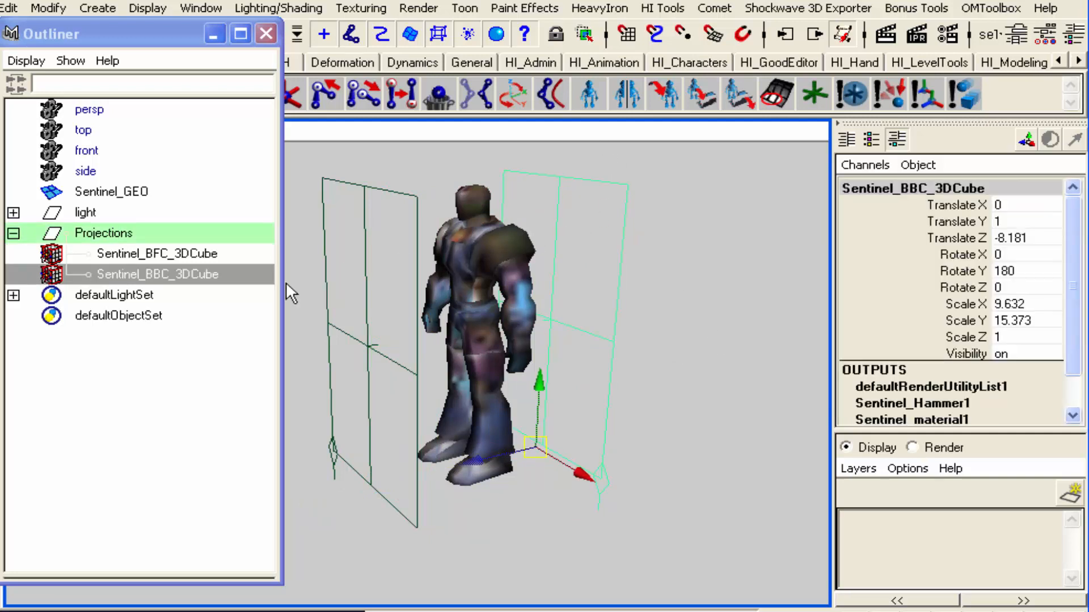
left_click(193, 387)
double_click(60, 275)
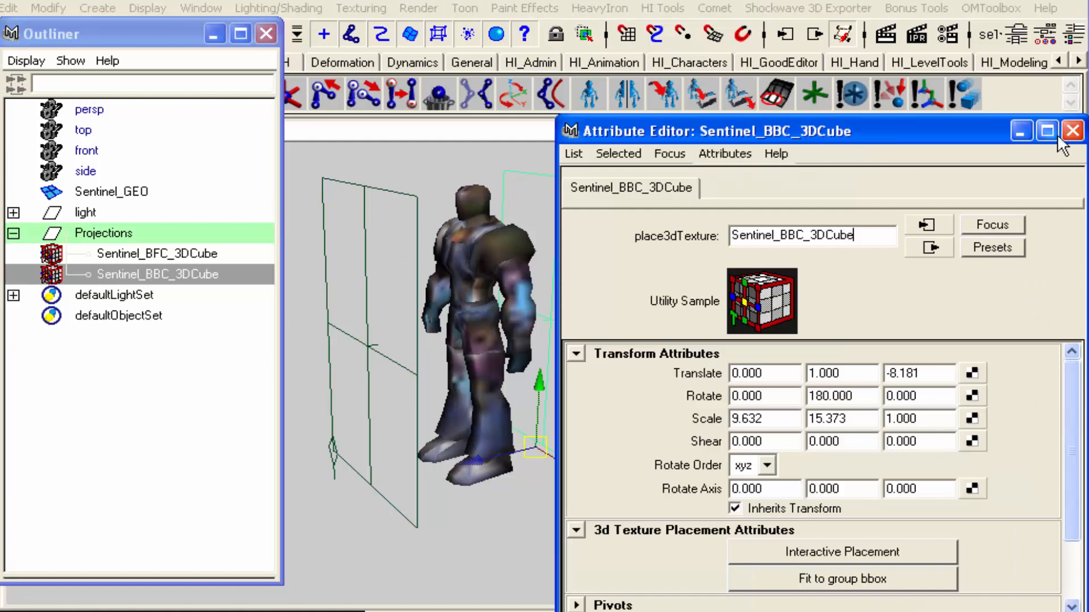
left_click(1072, 131)
left_click(809, 263)
Rename the duplicated shader's Lambert material as Sentinel_BBC_material
left_click_drag(896, 43, 754, 70)
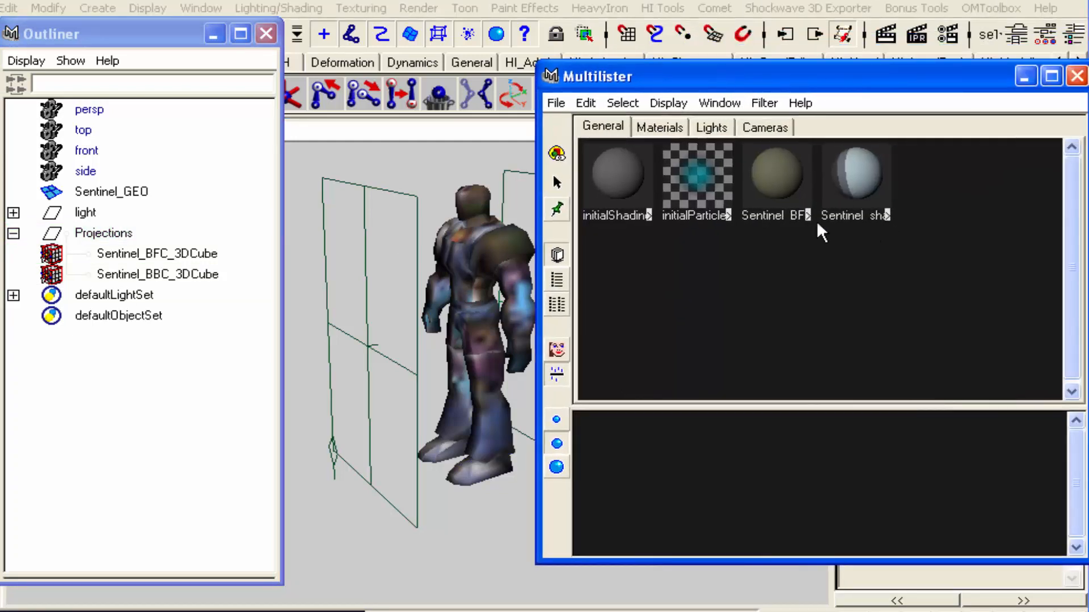
double_click(863, 187)
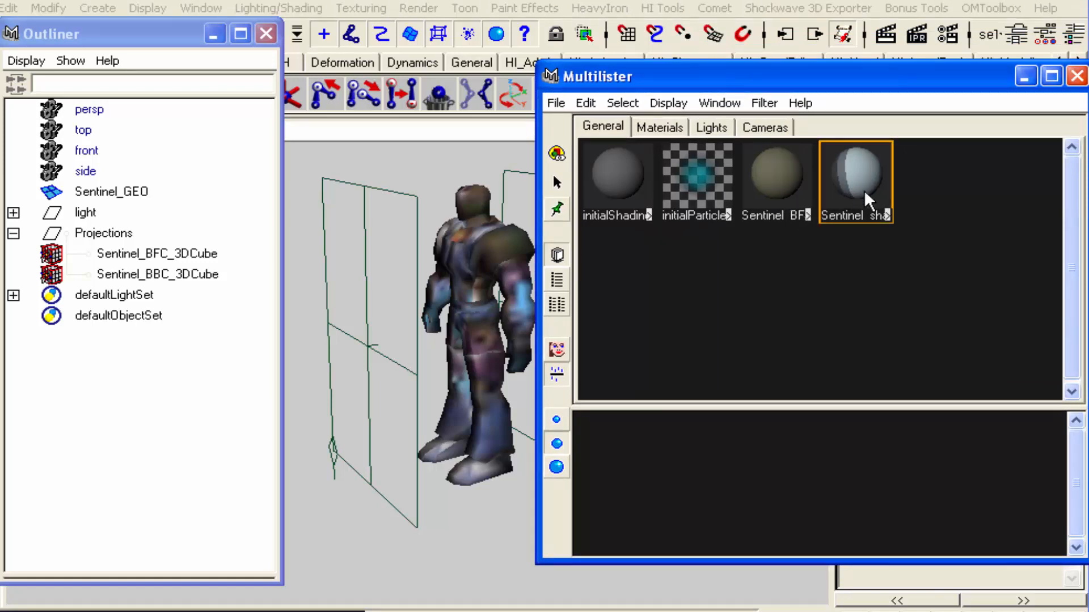
left_click(782, 235)
type("BBC_material")
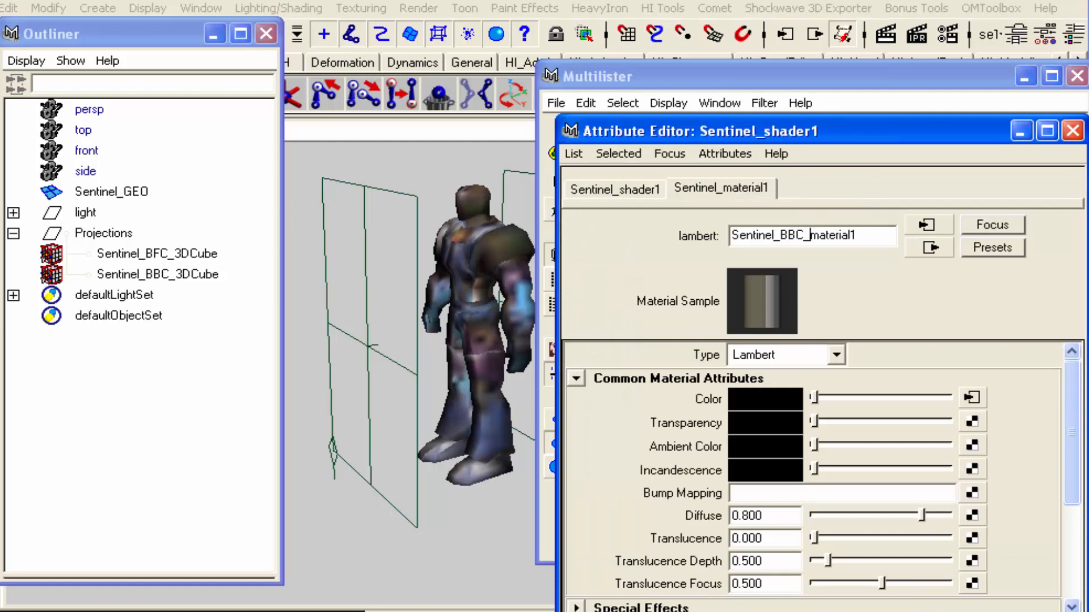
key("Return")
Rename the duplicated network's shading group as Sentinel_BBC_shader
left_click_drag(838, 135, 196, 81)
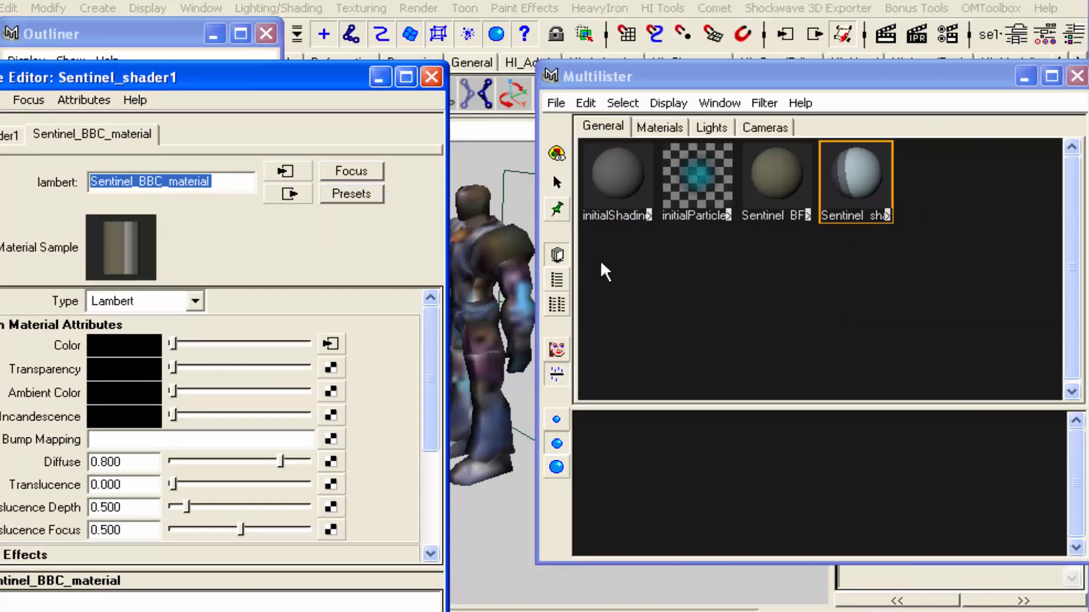
left_click(9, 135)
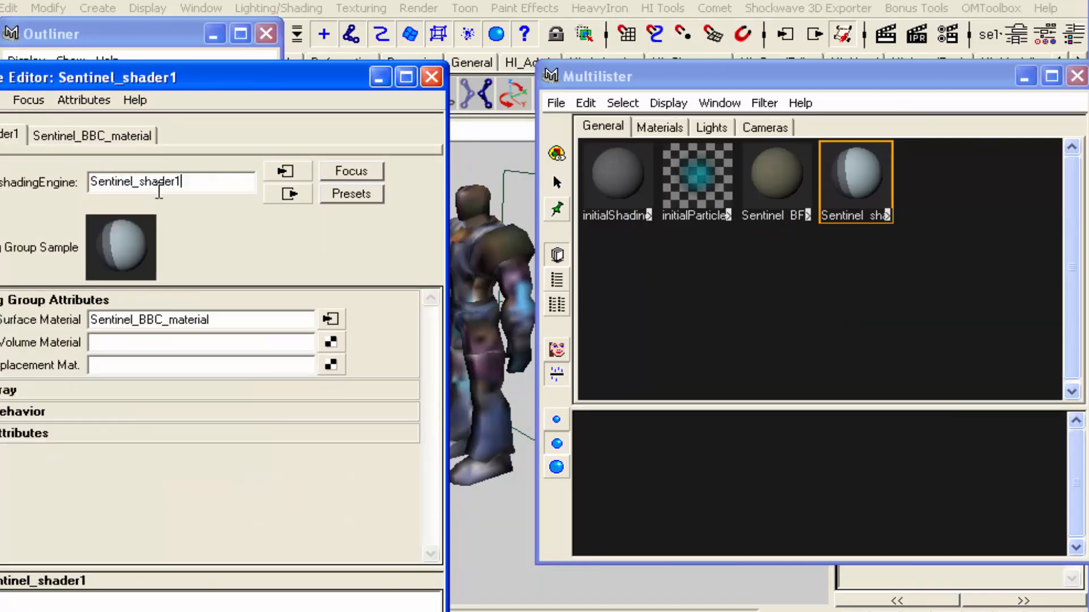
left_click(141, 187)
type("BBC_")
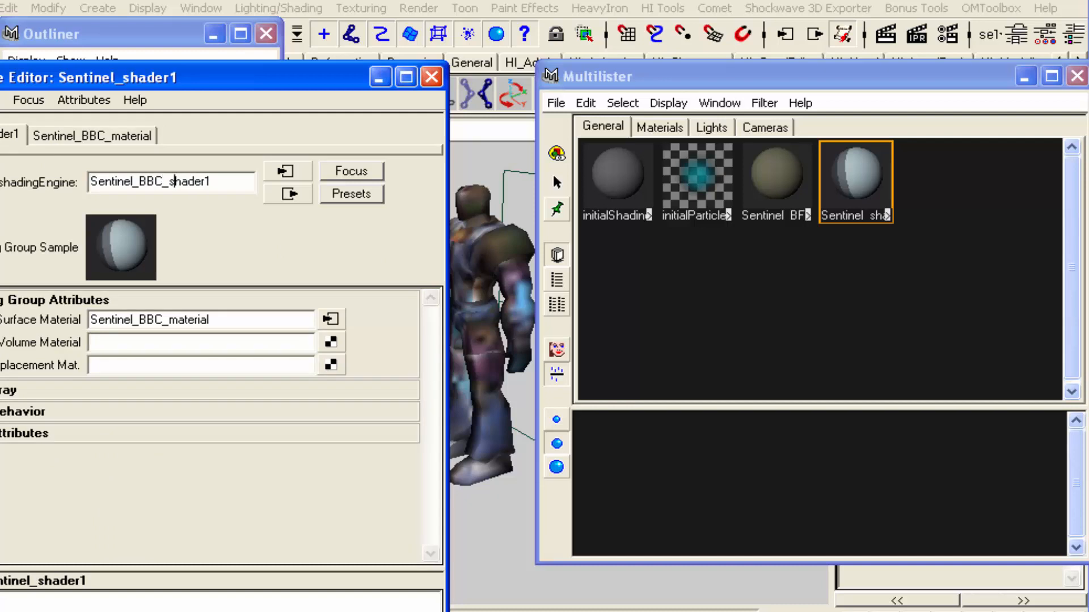
key("BackSpace")
key("Return")
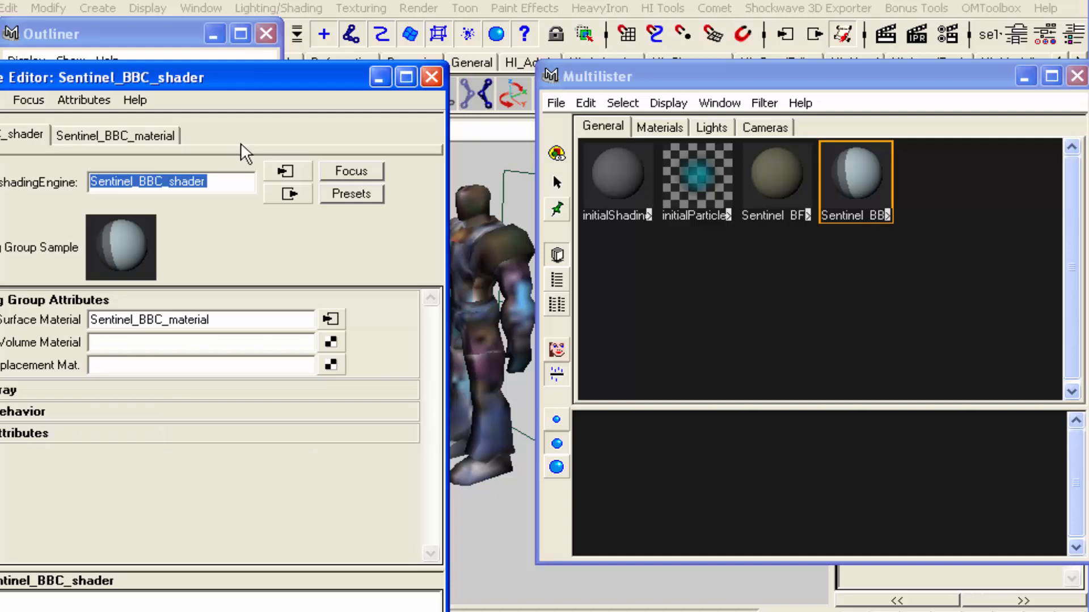
Rename the duplicated network's projection node as Sentinel_BBC_Hammer, and close the attribute and shader windows
left_click(304, 193)
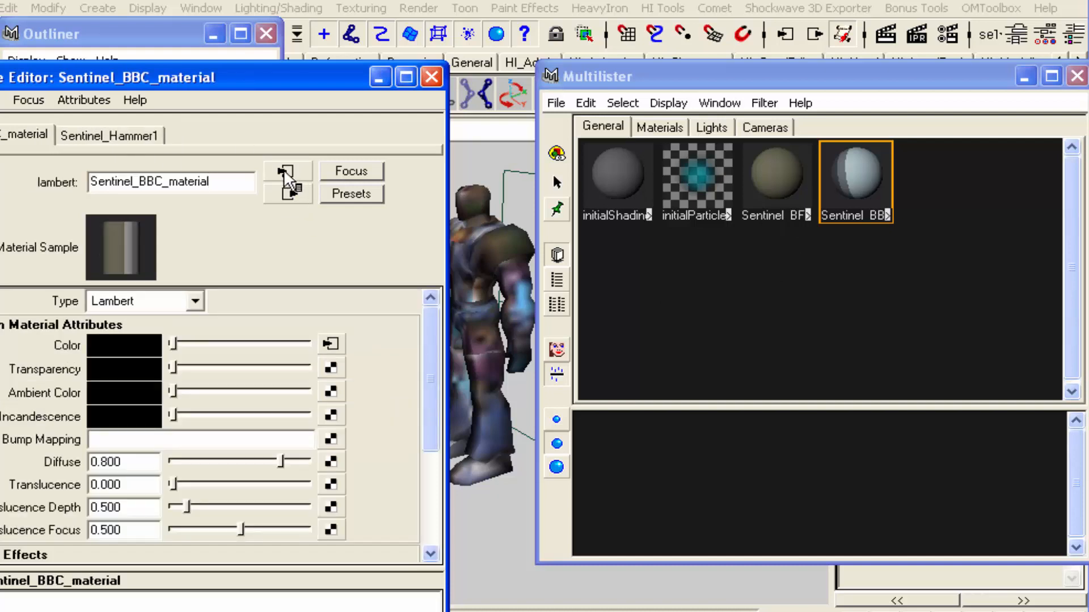
left_click(109, 136)
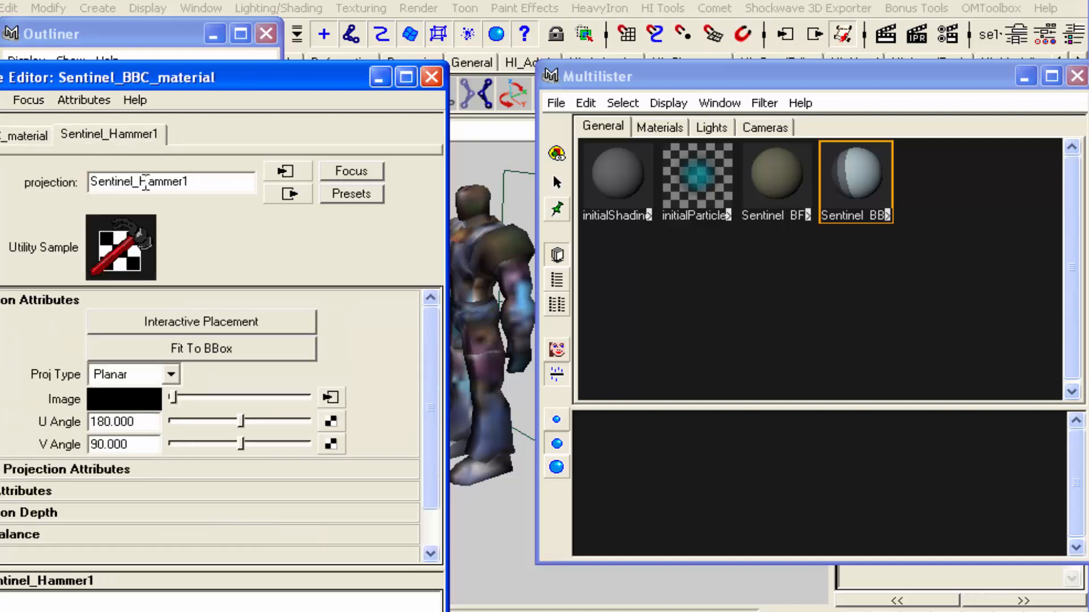
left_click(139, 182)
type("BBC_")
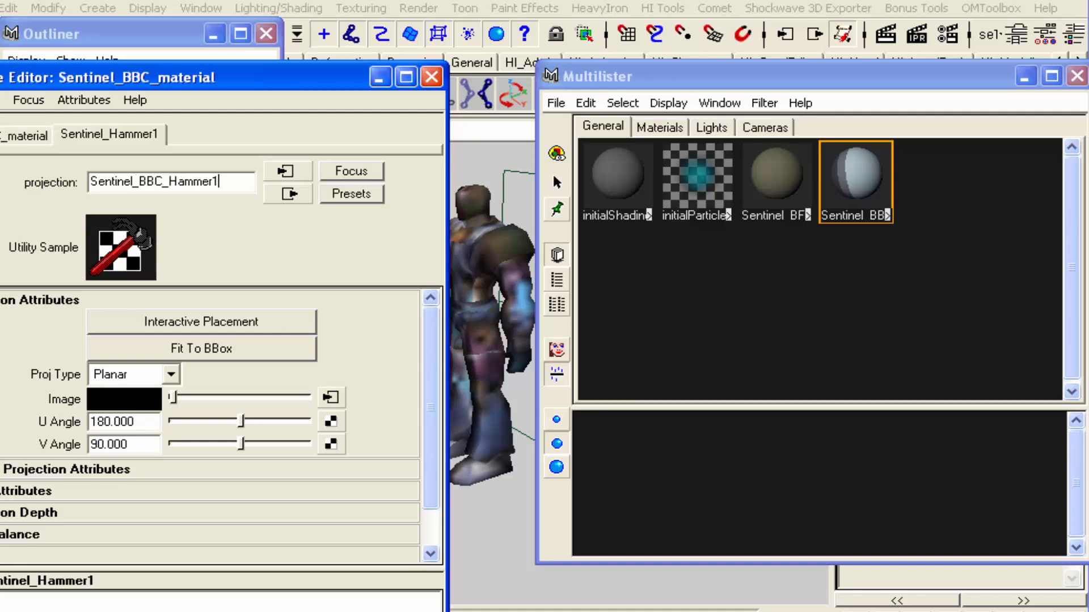
key("Return")
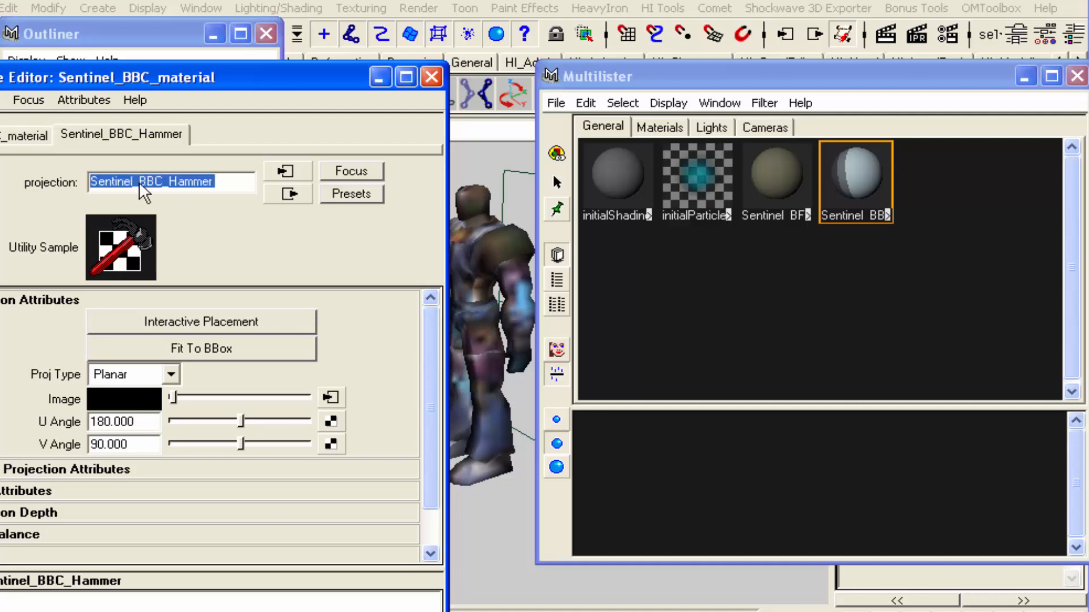
left_click(285, 172)
left_click(289, 194)
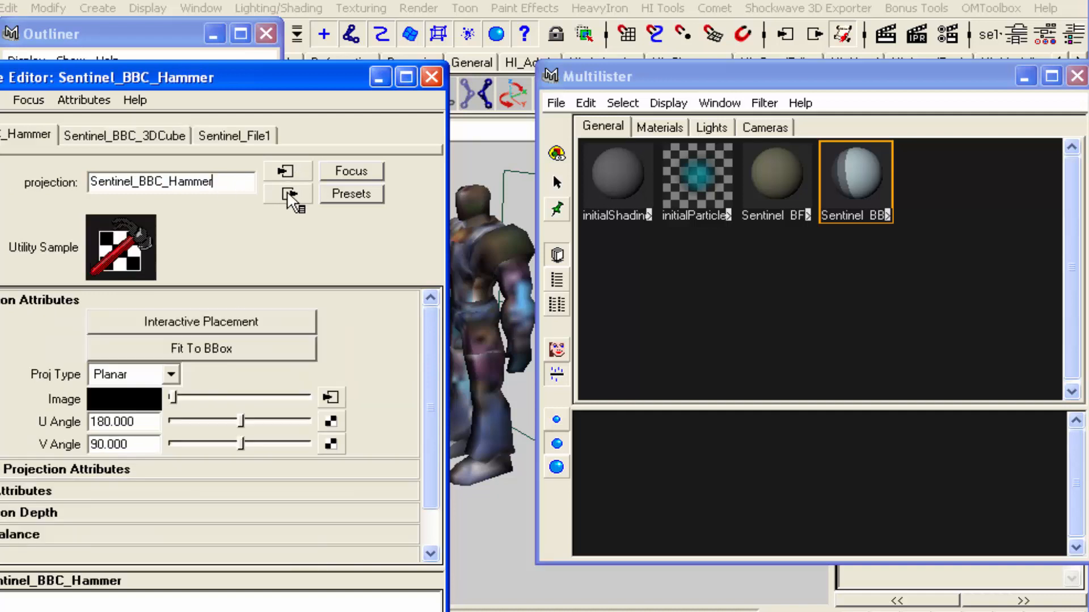
left_click(288, 194)
left_click(288, 194)
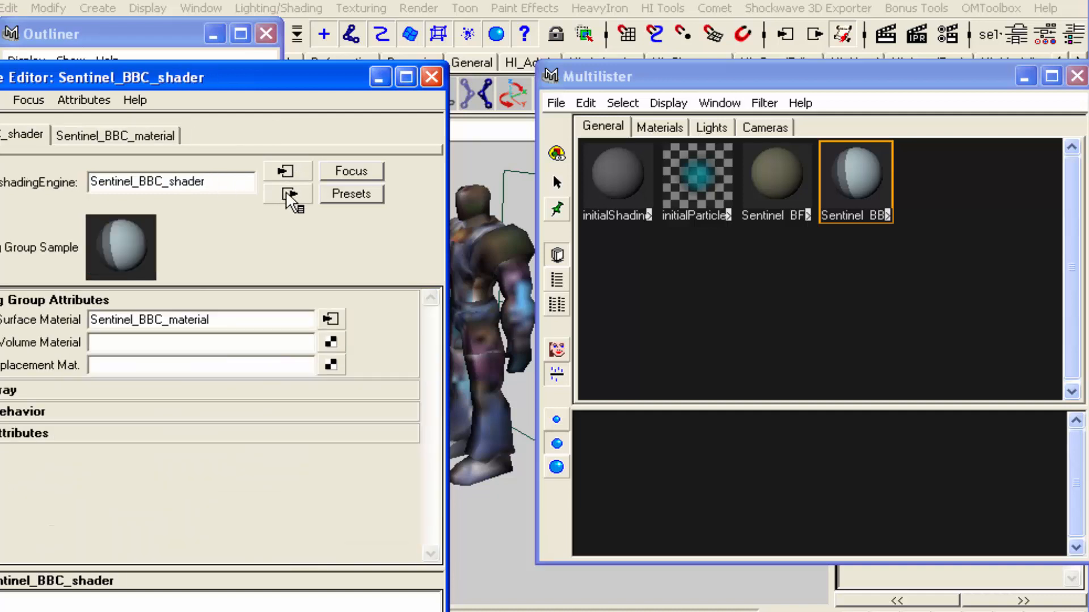
left_click(432, 77)
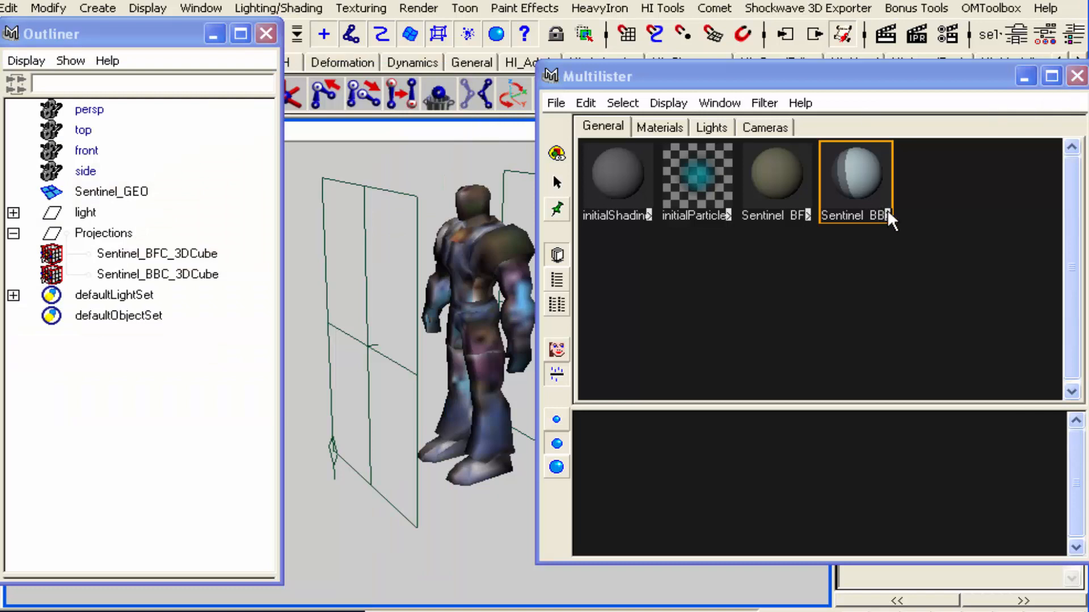
left_click(1077, 76)
Switch to Photoshop and smudge the robot's head, torso, arm and leg on the Chest layer of Sentinel_1.psd
key("alt+Tab")
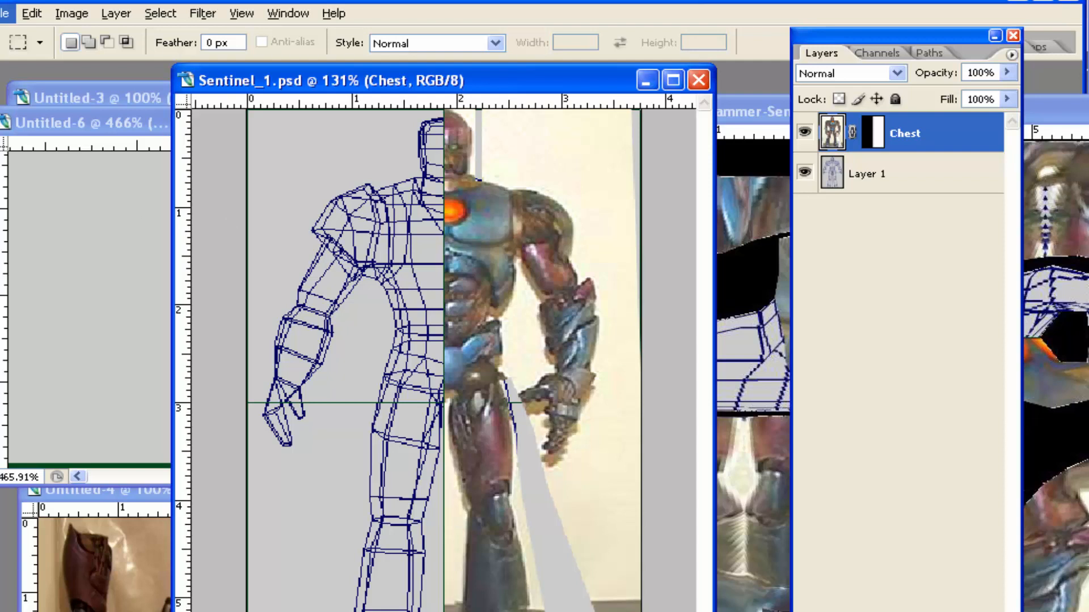
left_click_drag(1, 104, 122, 104)
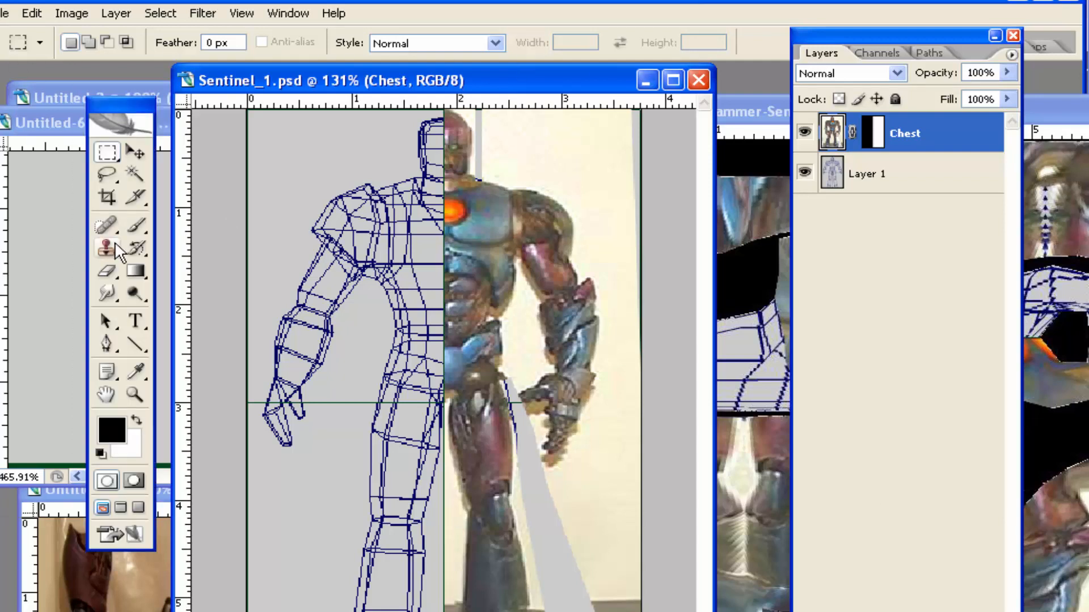
left_click(106, 248)
left_click(107, 293)
mouse_move(499, 256)
left_mouse_down()
mouse_move(431, 255)
mouse_move(365, 282)
mouse_move(454, 244)
mouse_move(351, 369)
mouse_move(419, 363)
mouse_move(340, 365)
mouse_move(323, 400)
left_mouse_up()
mouse_move(445, 120)
left_mouse_down()
mouse_move(392, 151)
mouse_move(359, 153)
mouse_move(366, 169)
left_mouse_up()
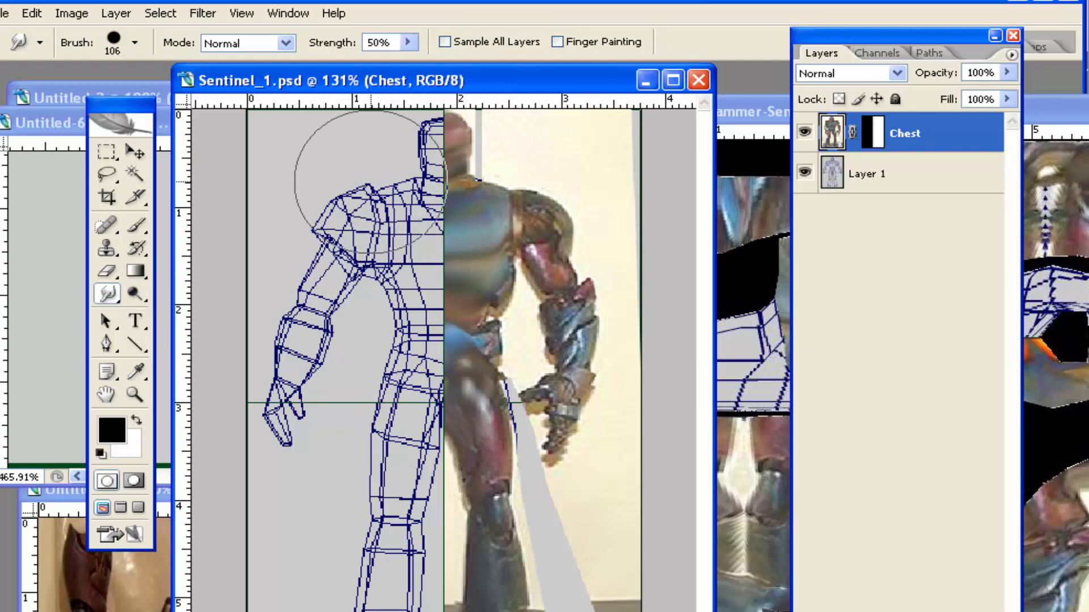
mouse_move(554, 275)
left_mouse_down()
mouse_move(559, 315)
mouse_move(548, 263)
mouse_move(509, 485)
left_mouse_up()
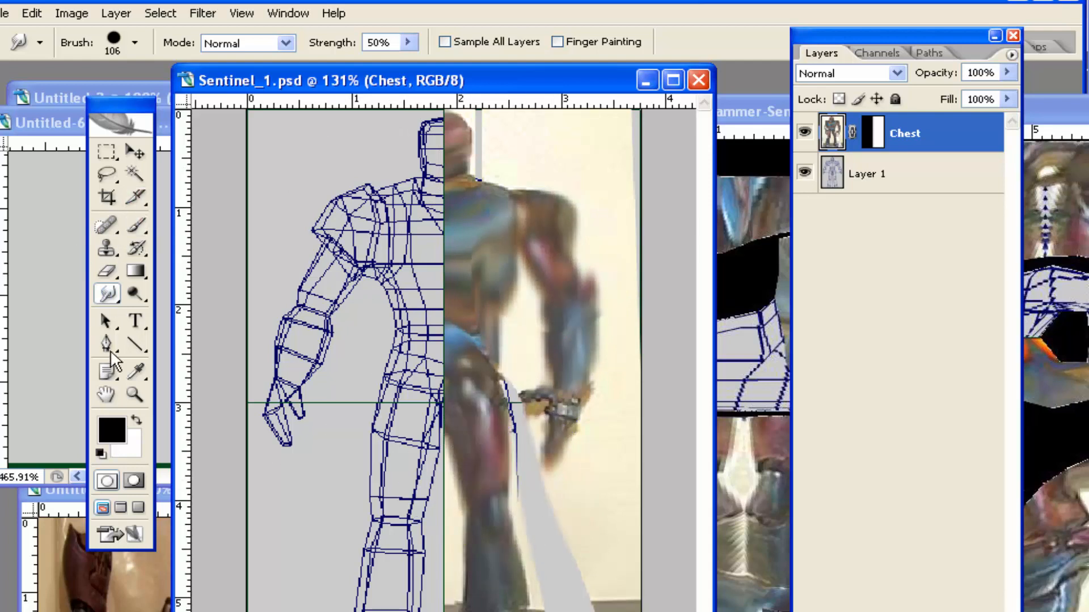
Add red text reading "Back" across the robot's smudged chest
left_click(135, 372)
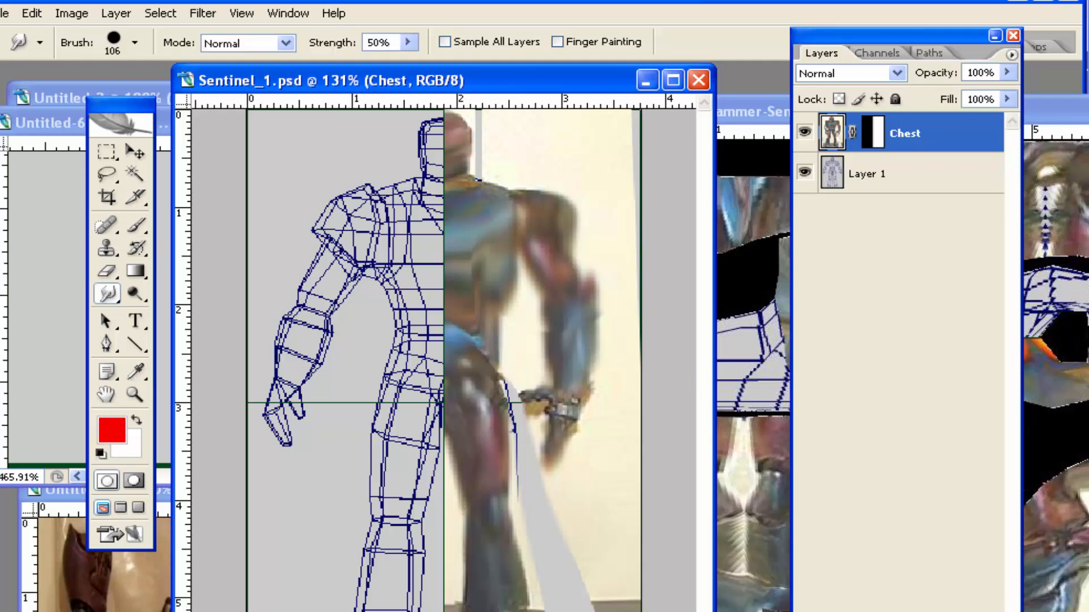
left_click(136, 322)
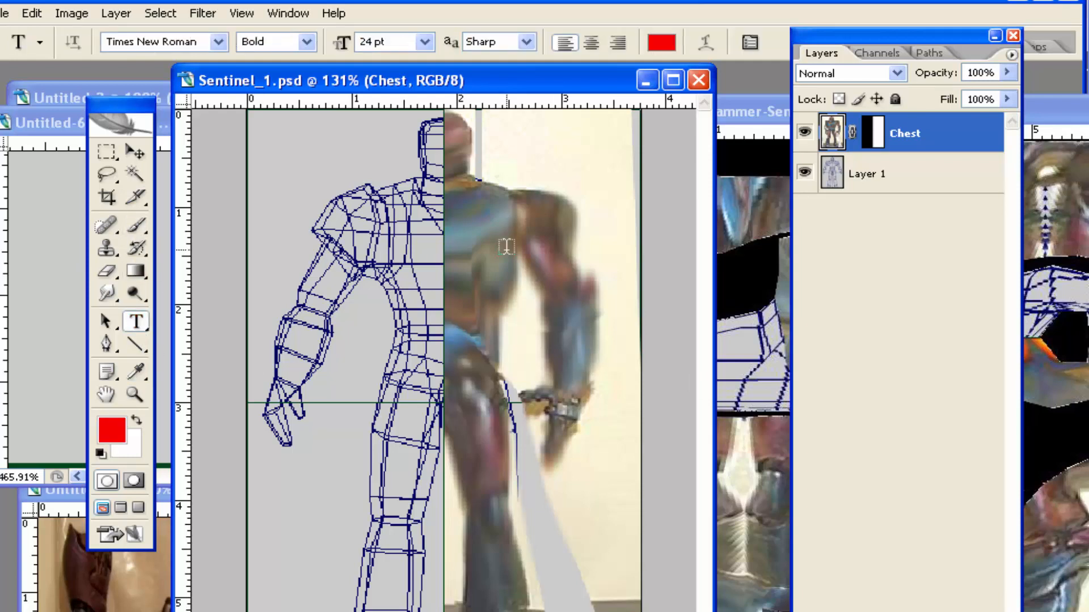
left_click(457, 234)
type("Back")
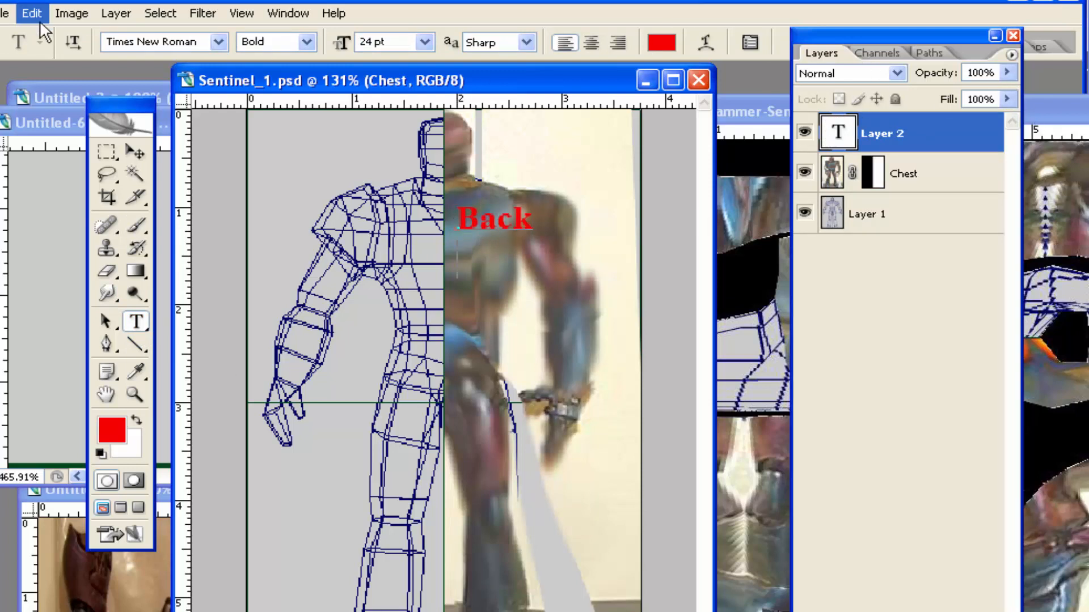
Save the edited image on the Desktop as a new Photoshop file named Sentinel_BBC.psd
left_click(6, 13)
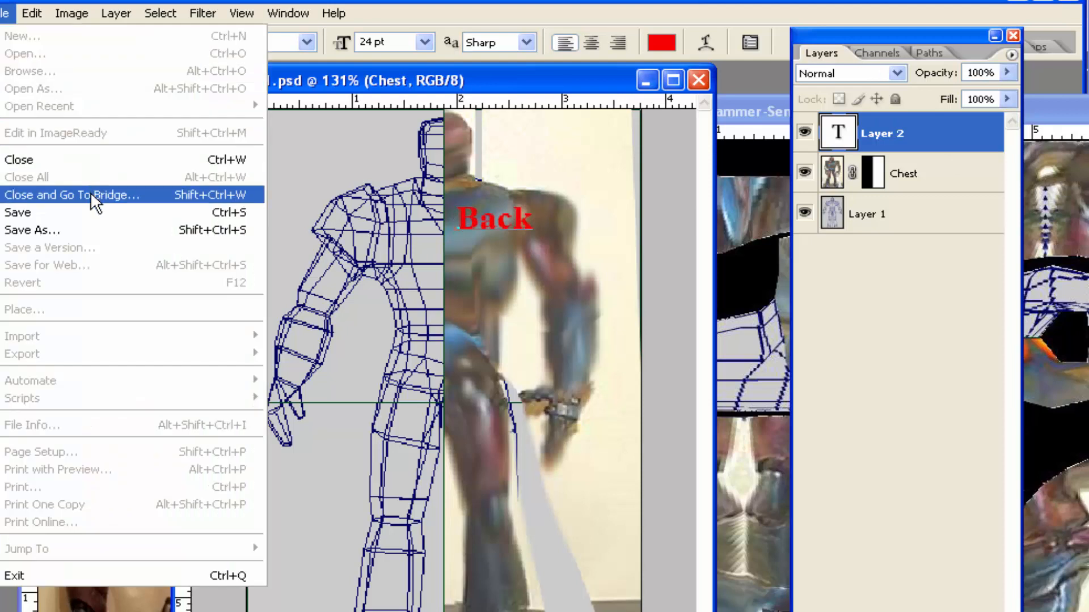
left_click(80, 229)
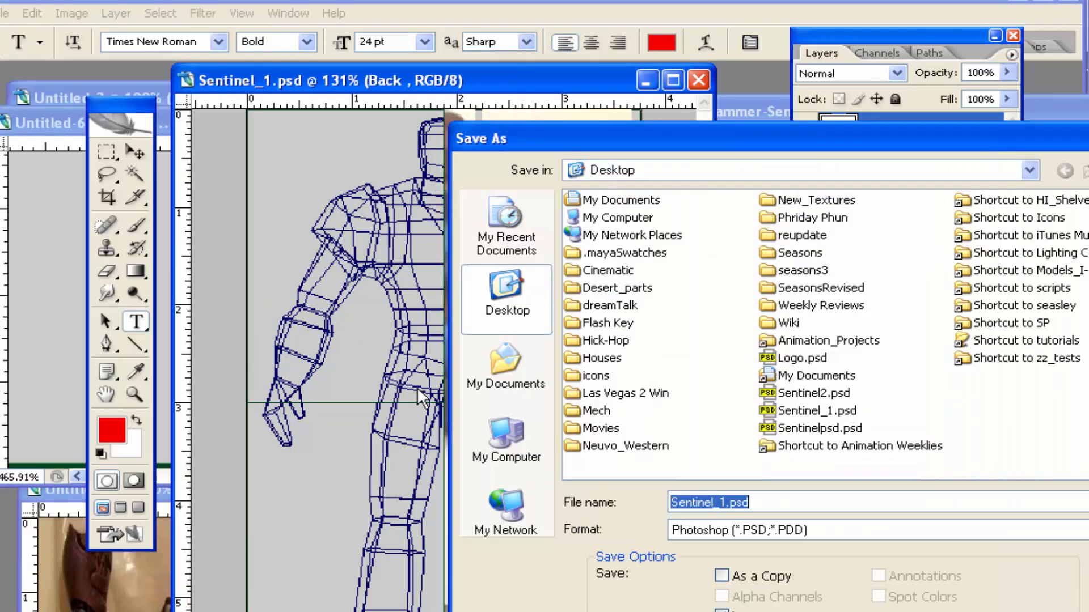
left_click(724, 502)
type("BBC")
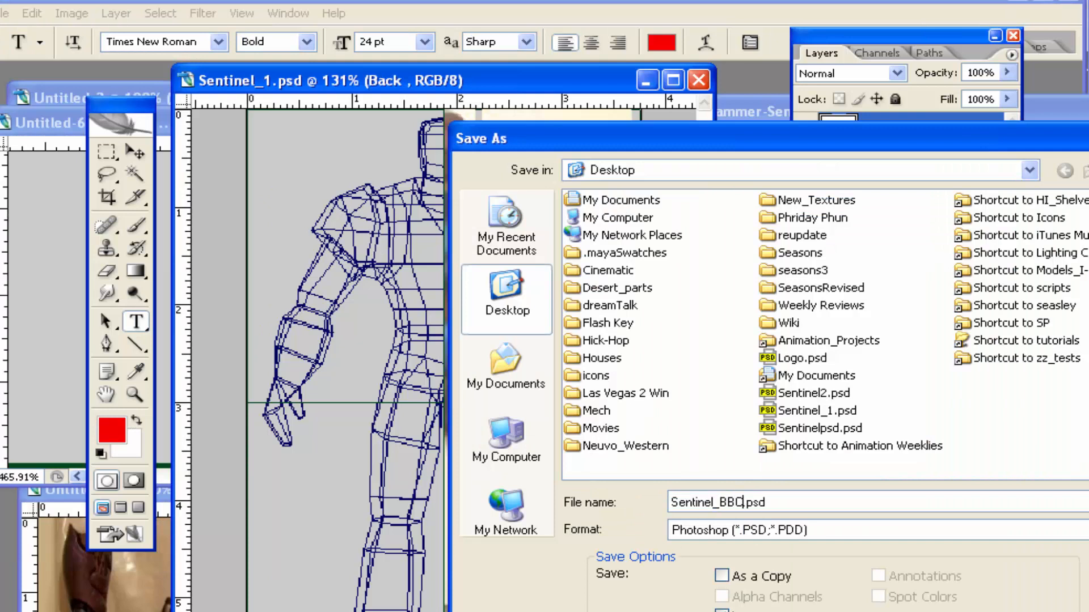
key("Return")
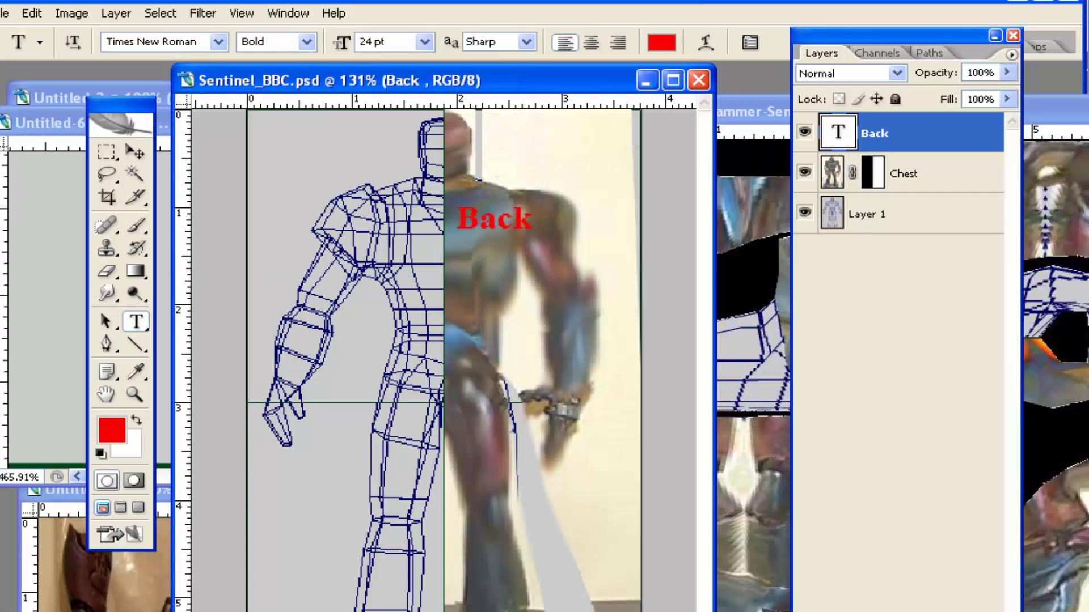
Switch back to Maya, select Sentinel_BBC_3DCube and bring up the Multilister with its expanded shading network
key("alt+Tab")
key("alt+space")
key("Escape")
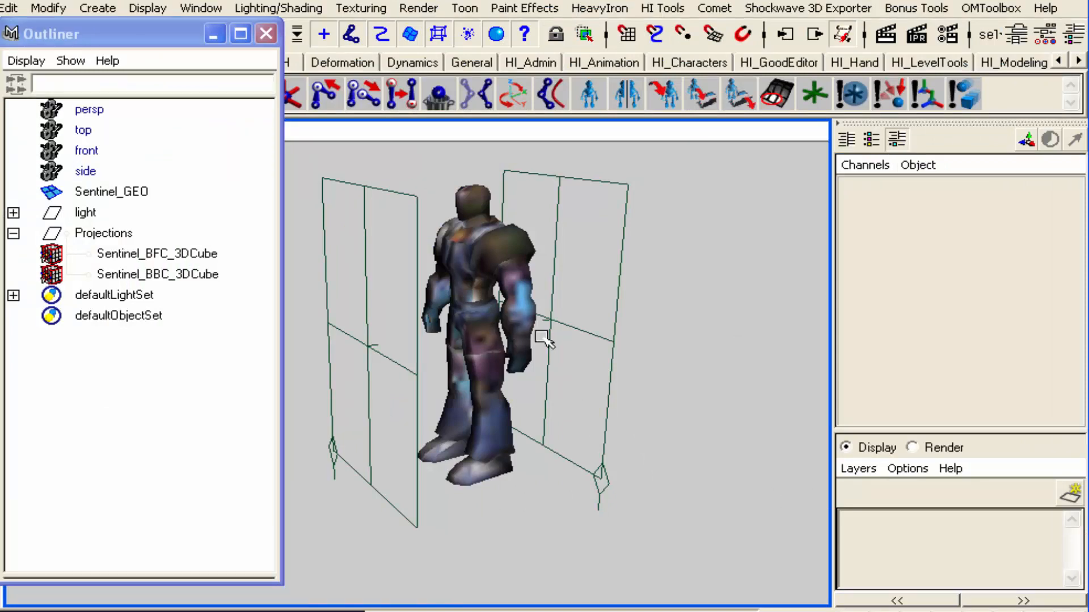
left_click(170, 275)
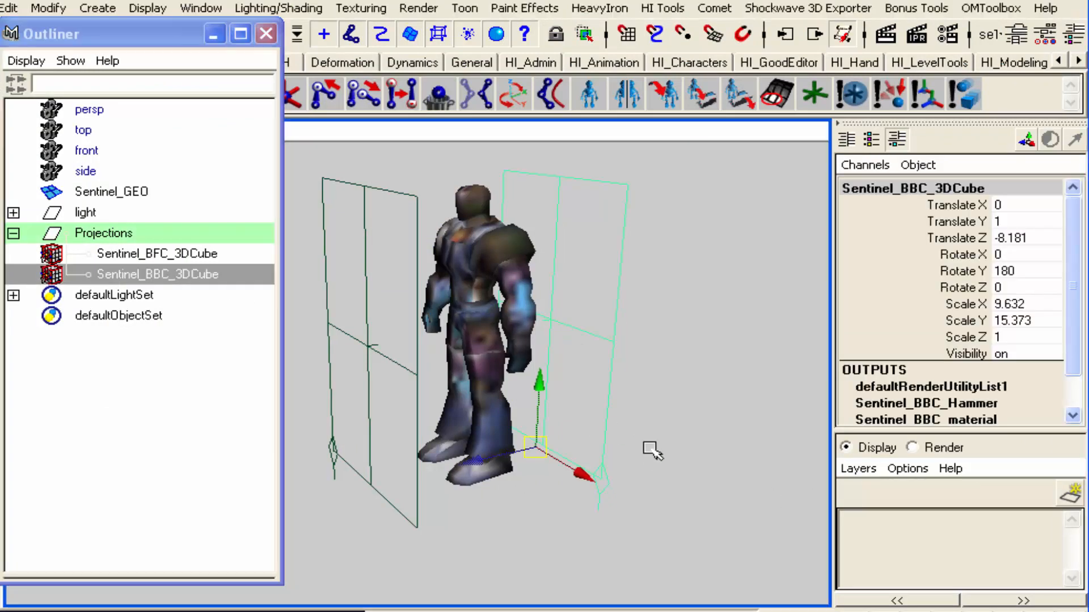
key("m")
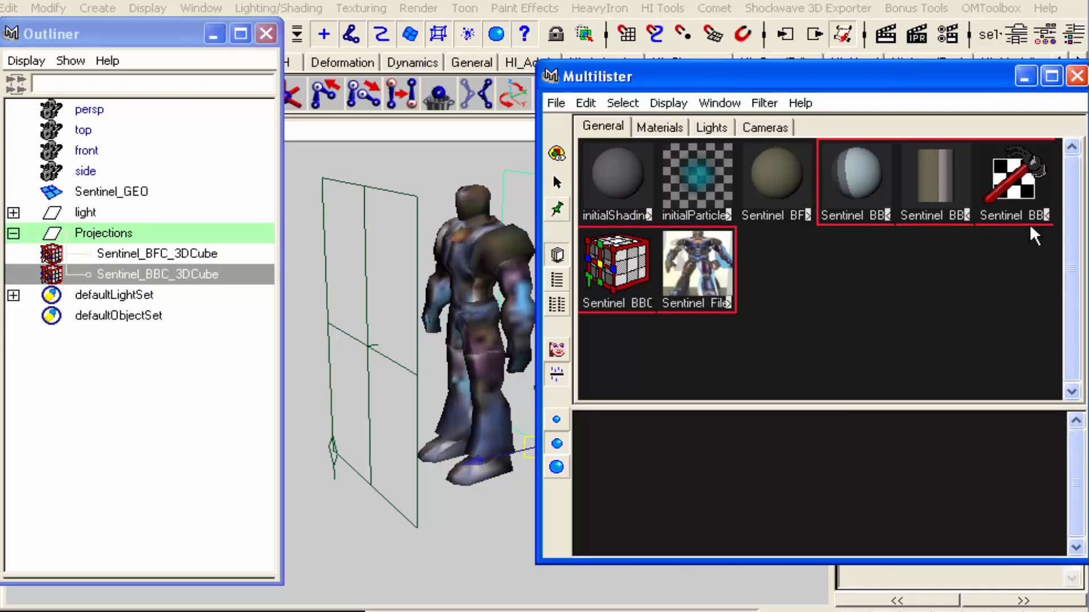
Set the image of the Sentinel_File1 texture node to Sentinel_BBC.psd and close its attributes
double_click(688, 281)
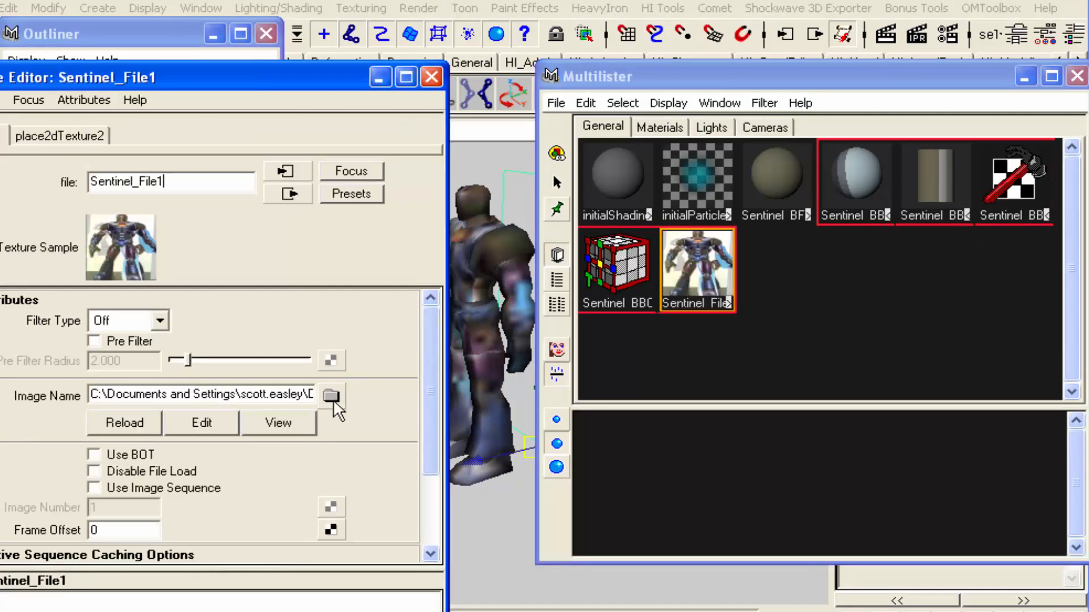
left_click(330, 395)
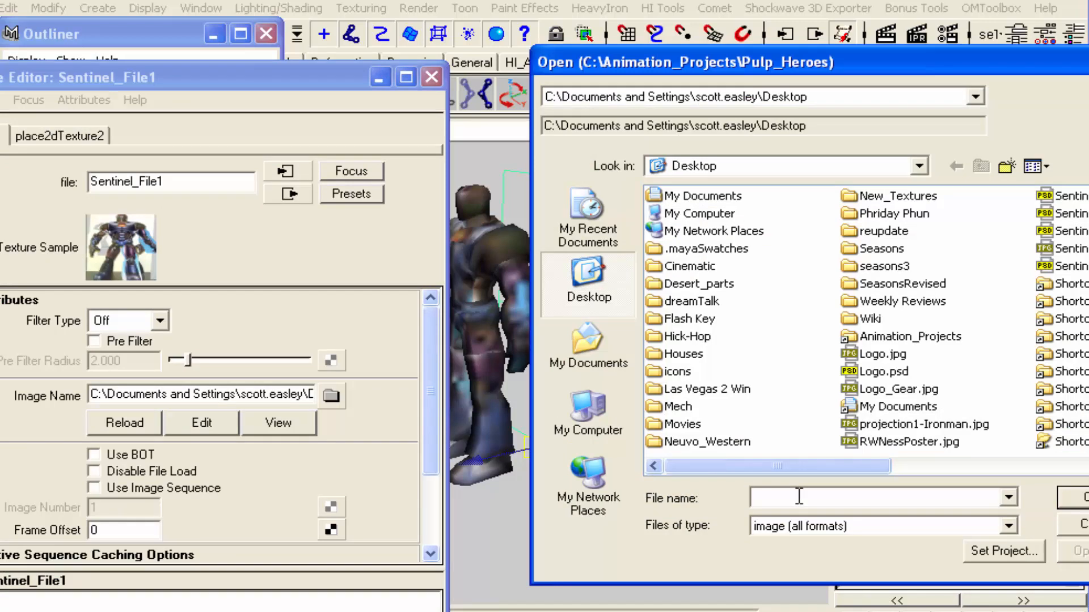
type("Sent")
key("Down")
key("Down")
key("Down")
key("Down")
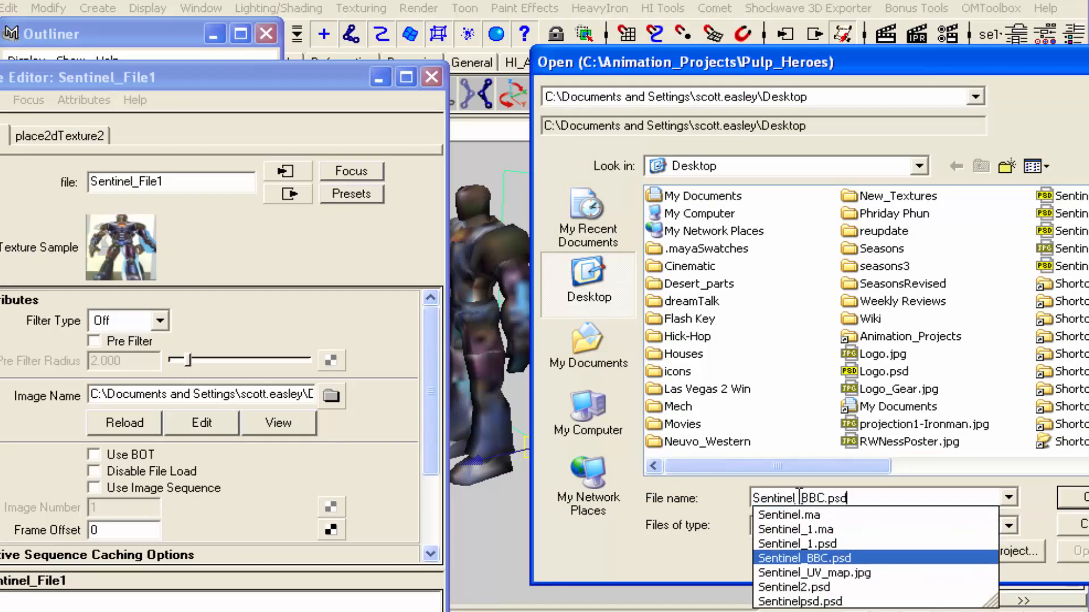
key("Return")
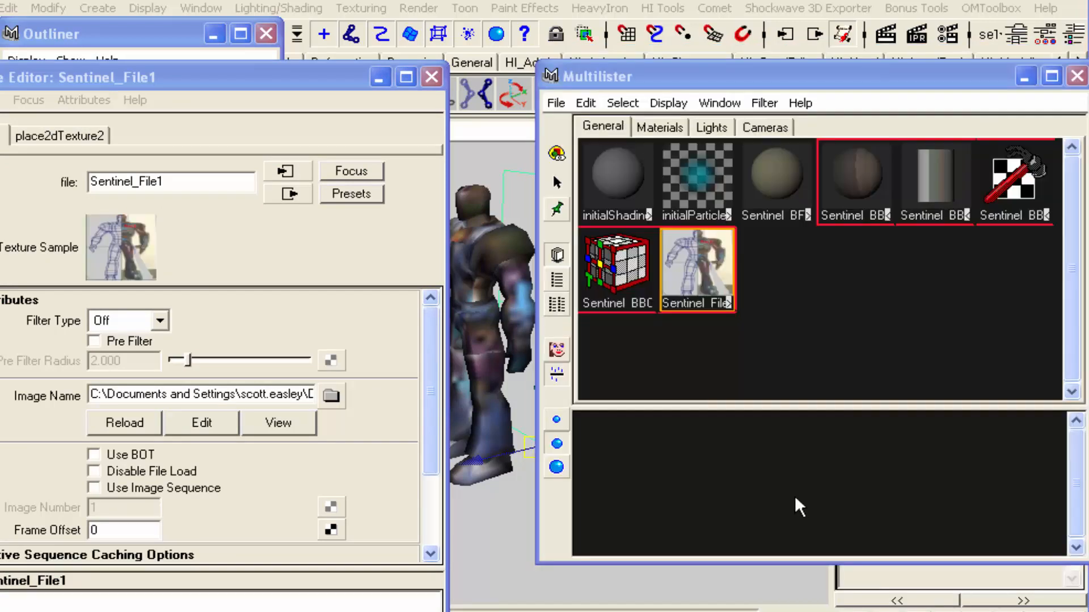
left_click(431, 77)
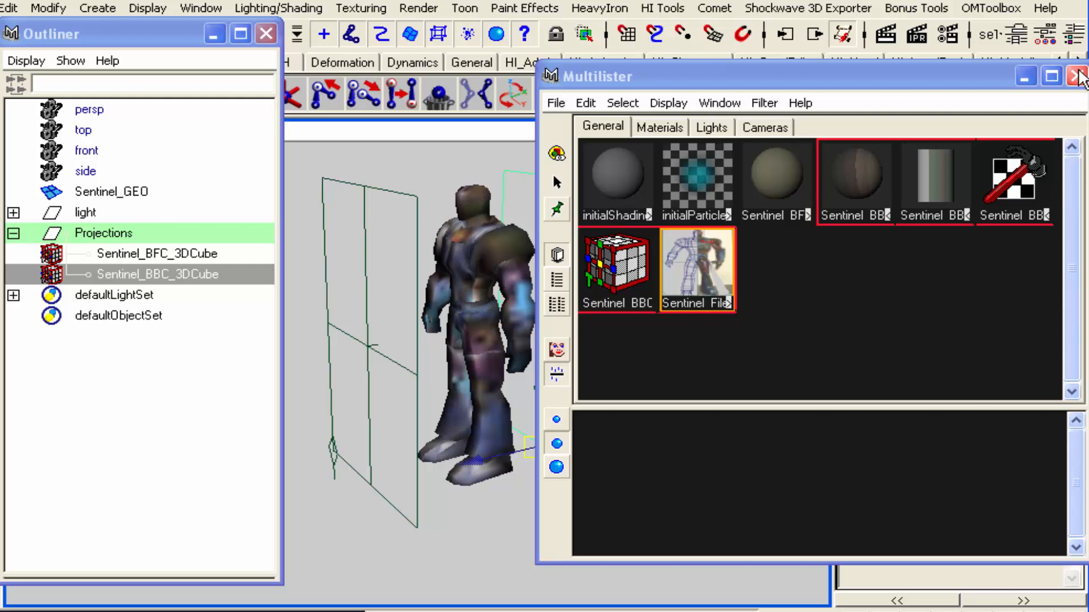
Close the Outliner and Multilister, and examine the whole Sentinel model between its two projection planes in side view
left_click(926, 339)
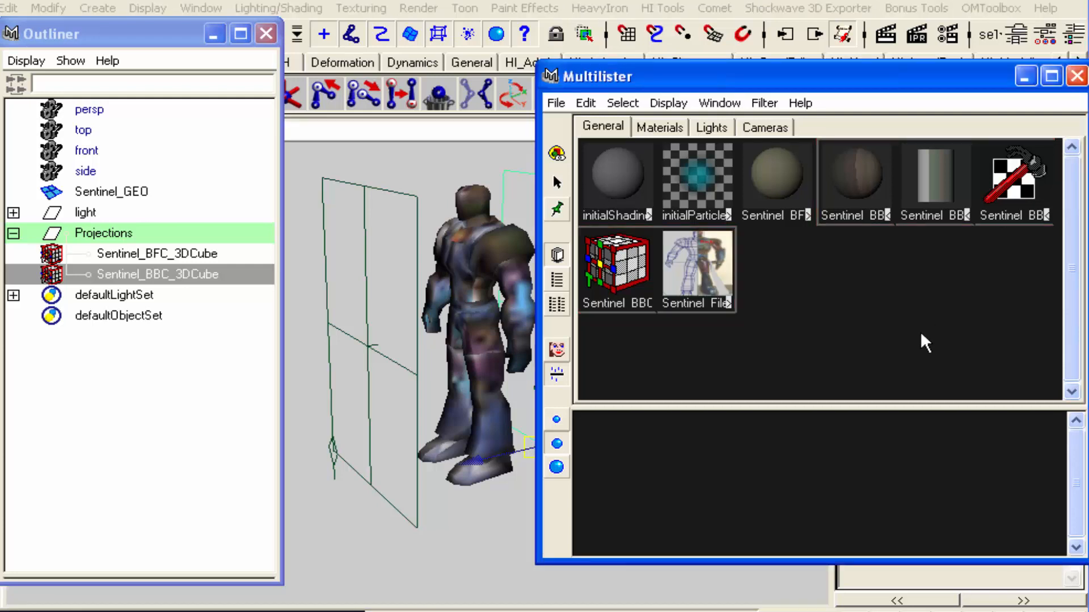
left_click(503, 550)
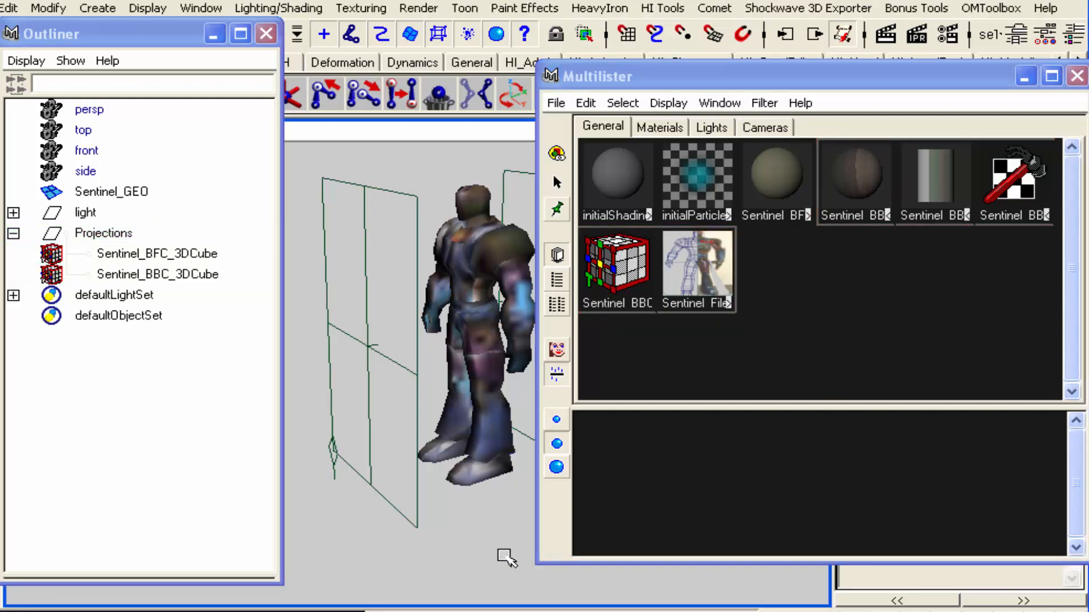
key("space")
left_click_drag(462, 555, 504, 559)
left_click(433, 275)
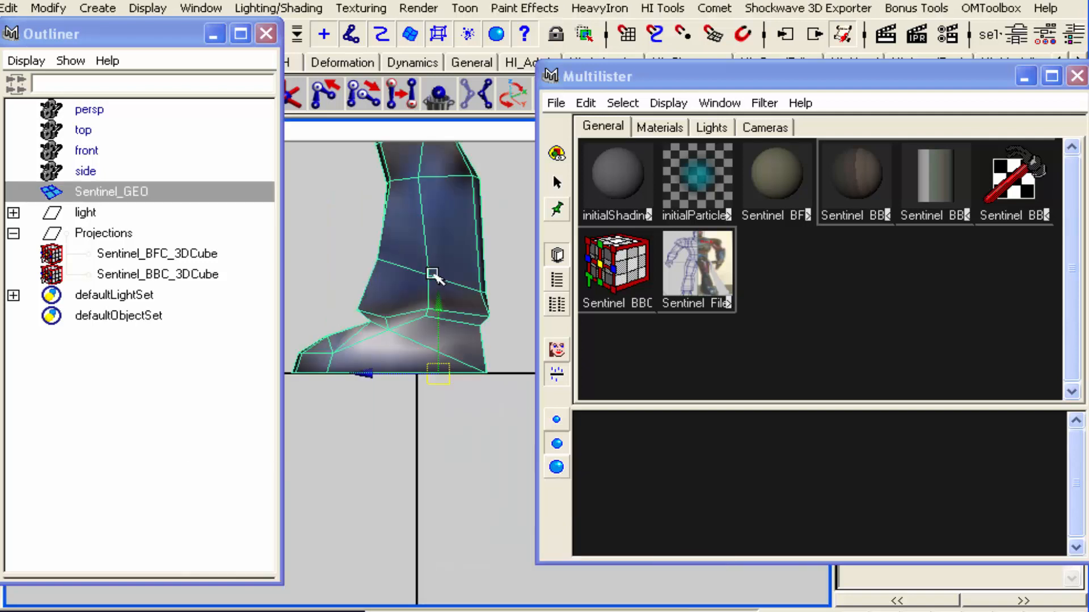
key("f")
left_click(266, 33)
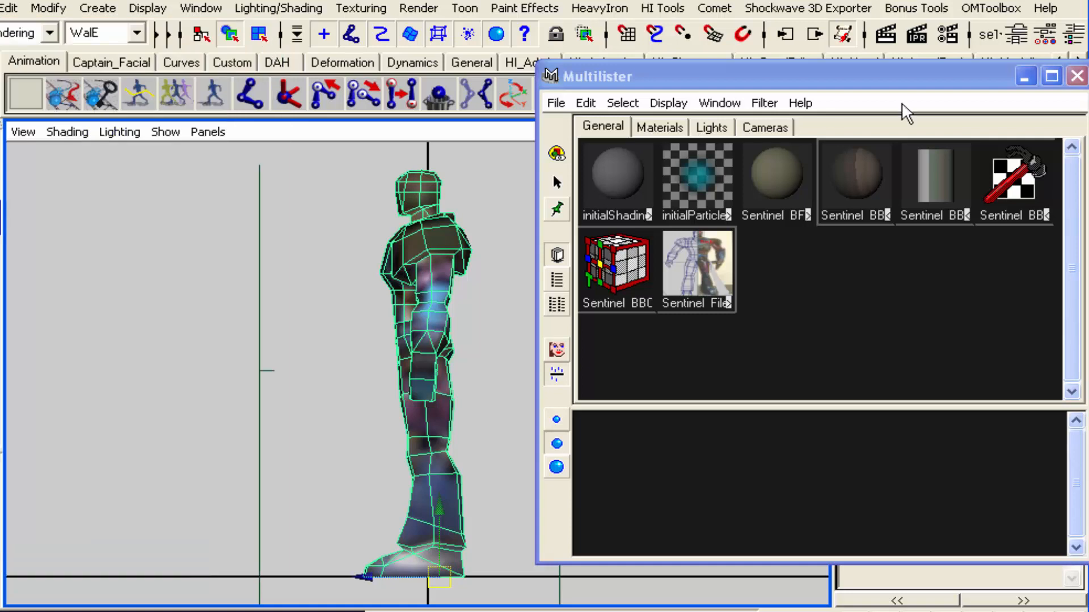
left_click(1077, 75)
left_click(720, 335)
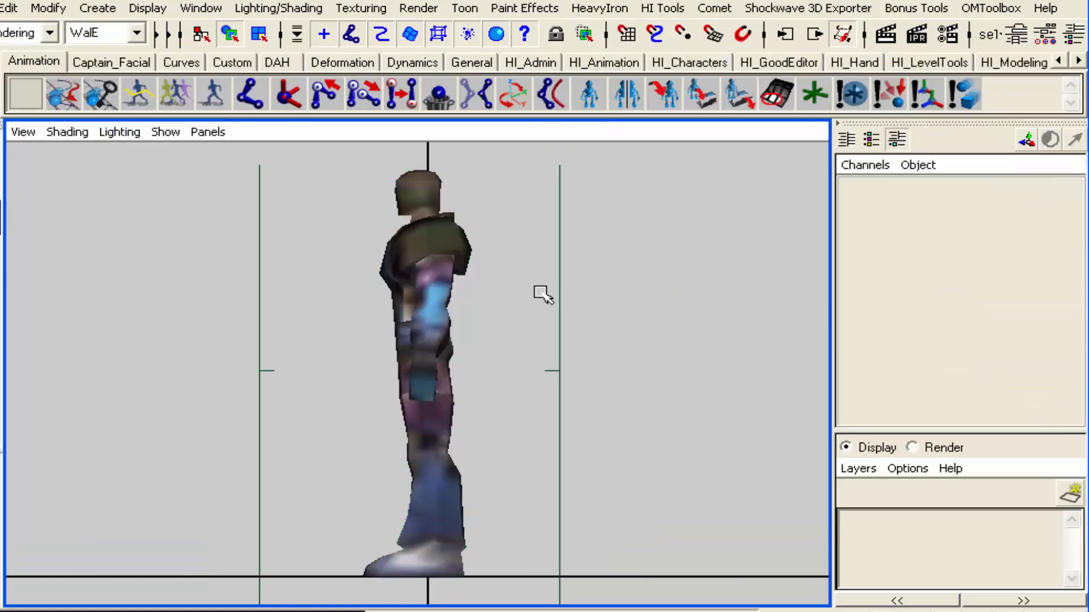
left_click(558, 295)
right_click_drag(622, 322, 364, 371, "alt")
Examine the Sentinel model with its front and back projection planes in the perspective view
key("space")
left_click_drag(486, 339, 512, 311)
right_click_drag(592, 343, 477, 364, "alt")
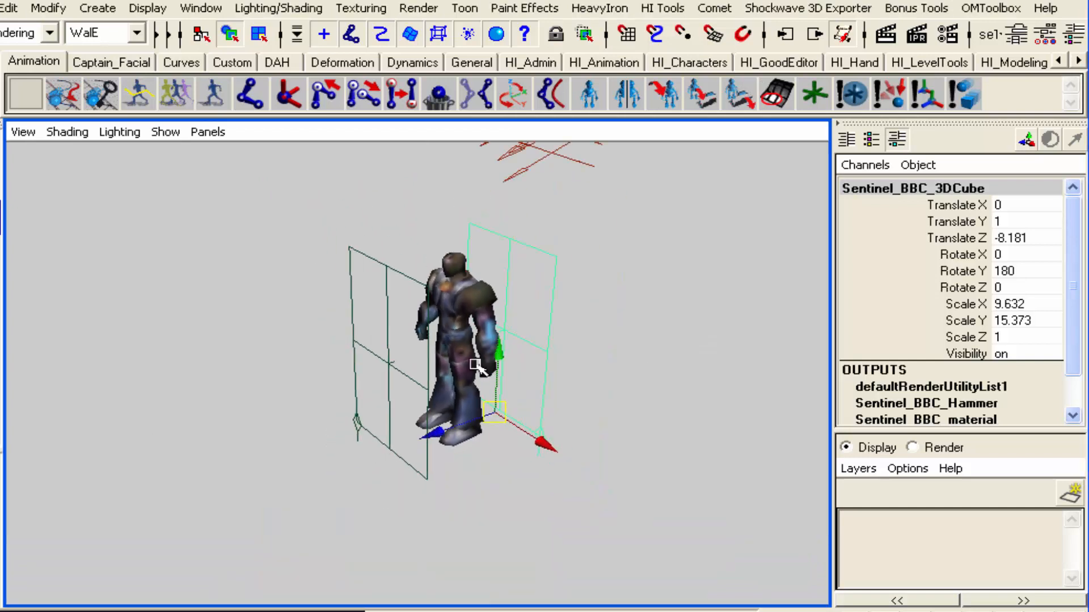
left_click(8, 8)
left_click(281, 236)
left_click(282, 236)
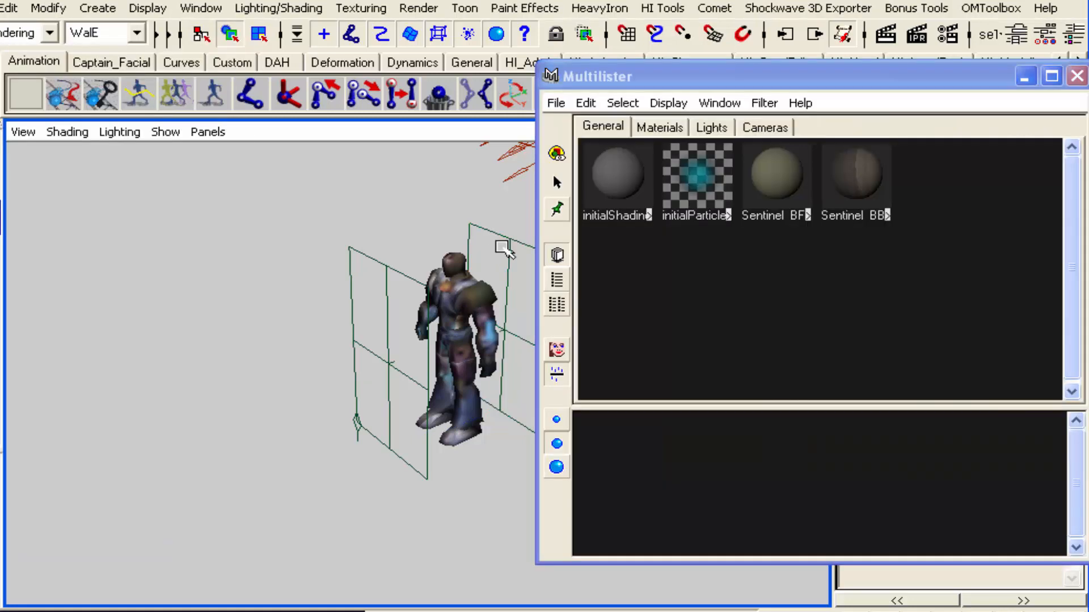
Select the back projection plane and duplicate the Sentinel_BBC shader with its whole shading network
left_click(505, 248)
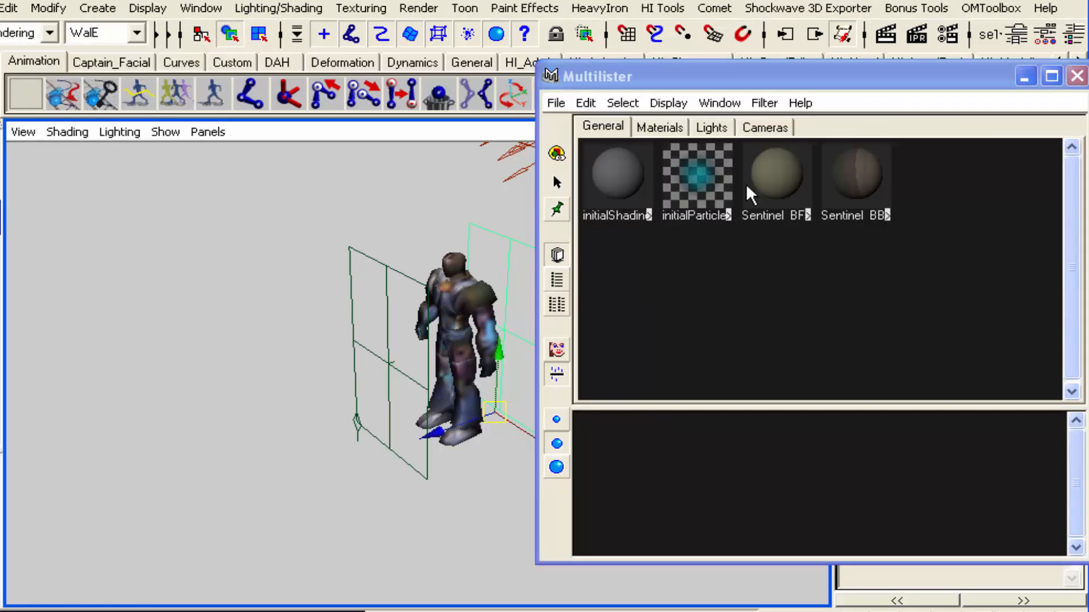
left_click(859, 176)
left_click(586, 103)
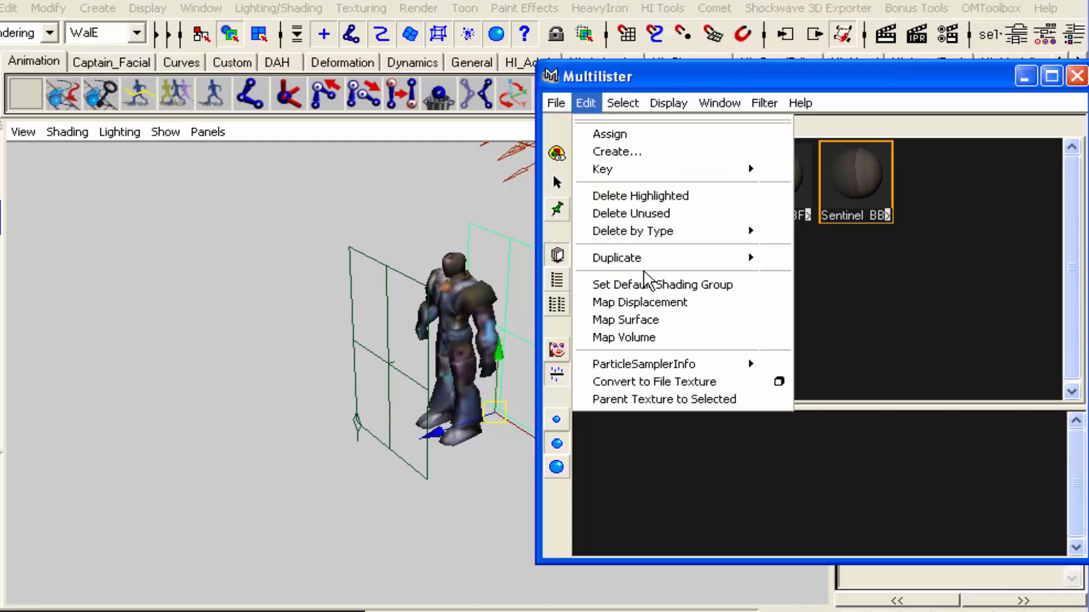
mouse_move(644, 258)
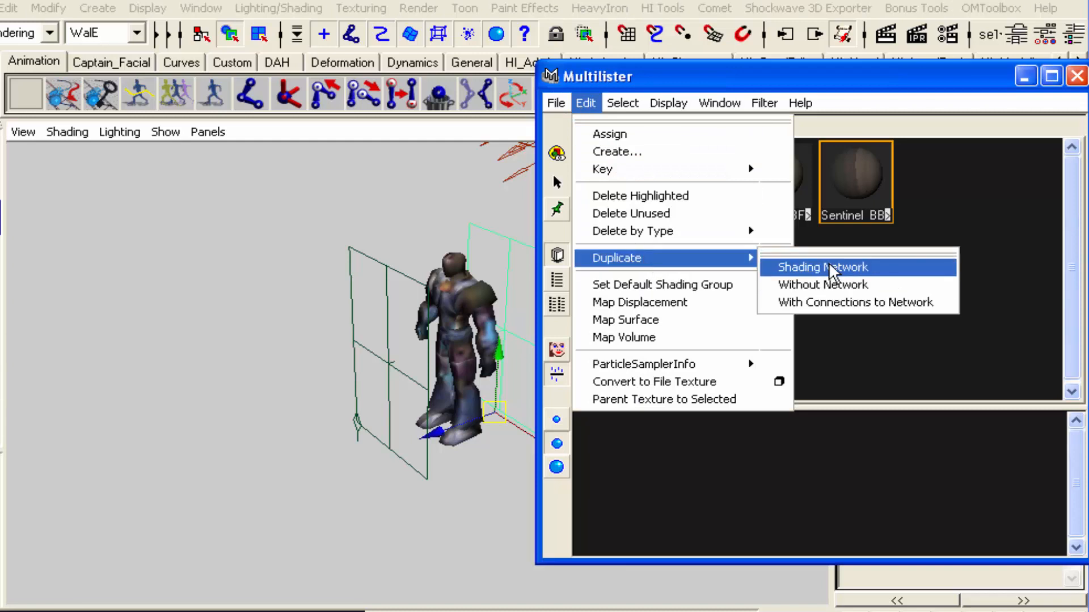
left_click(830, 268)
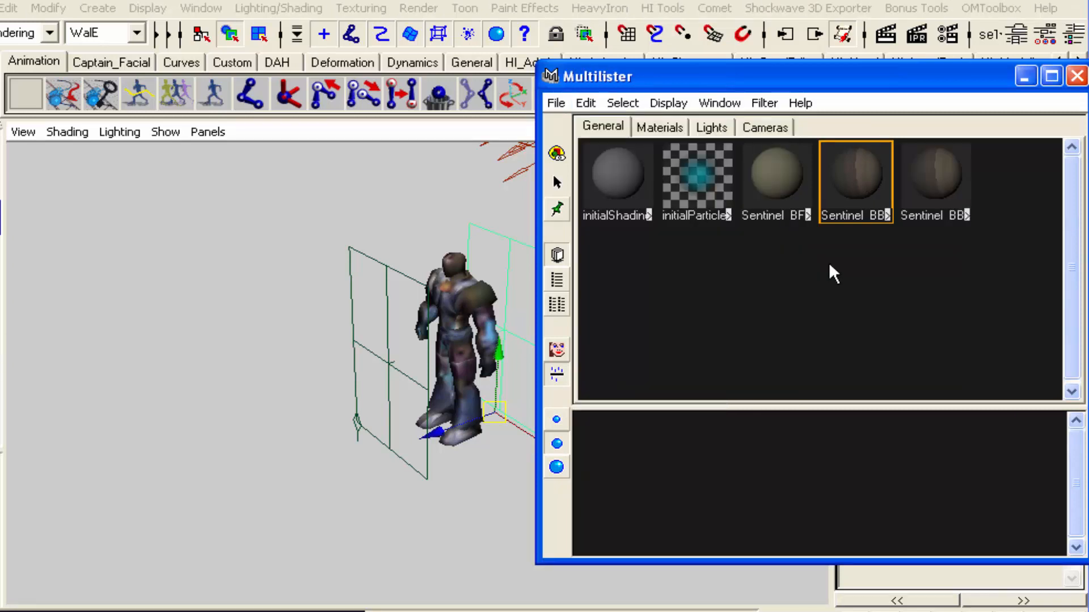
Rename the duplicated shading group as Sentinel_BSA_shader
left_click(951, 212)
left_click(951, 213)
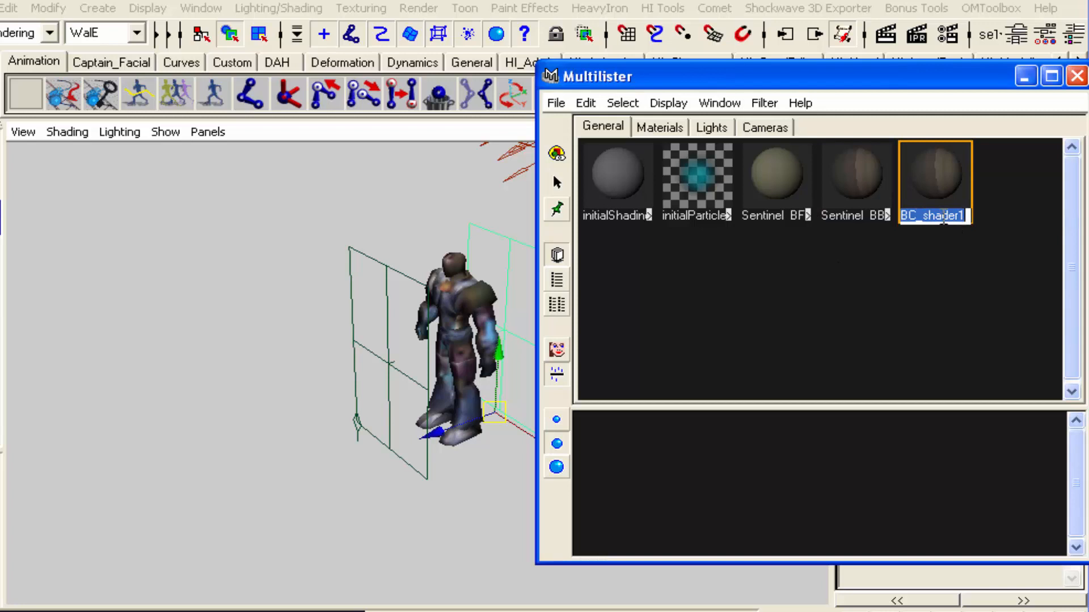
double_click(933, 188)
left_click_drag(98, 70, 254, 70)
left_click(175, 125)
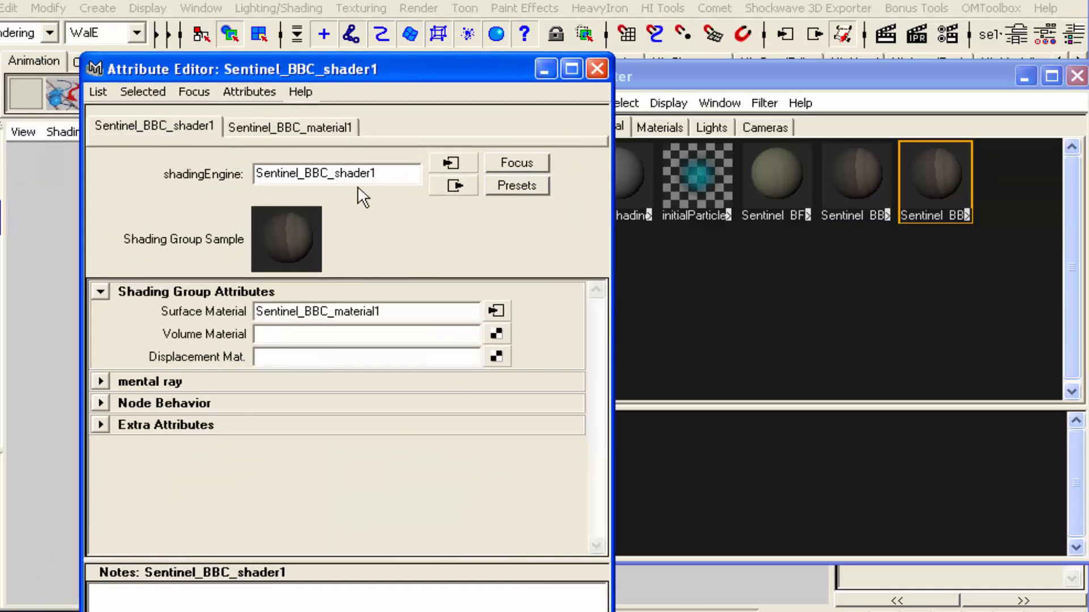
key("BackSpace")
key("BackSpace")
type("SA")
key("Delete")
key("Return")
Rename the duplicate's Lambert material as Sentinel_BSA_material
left_click(322, 131)
left_click(328, 173)
key("BackSpace")
key("BackSpace")
type("SA_material1")
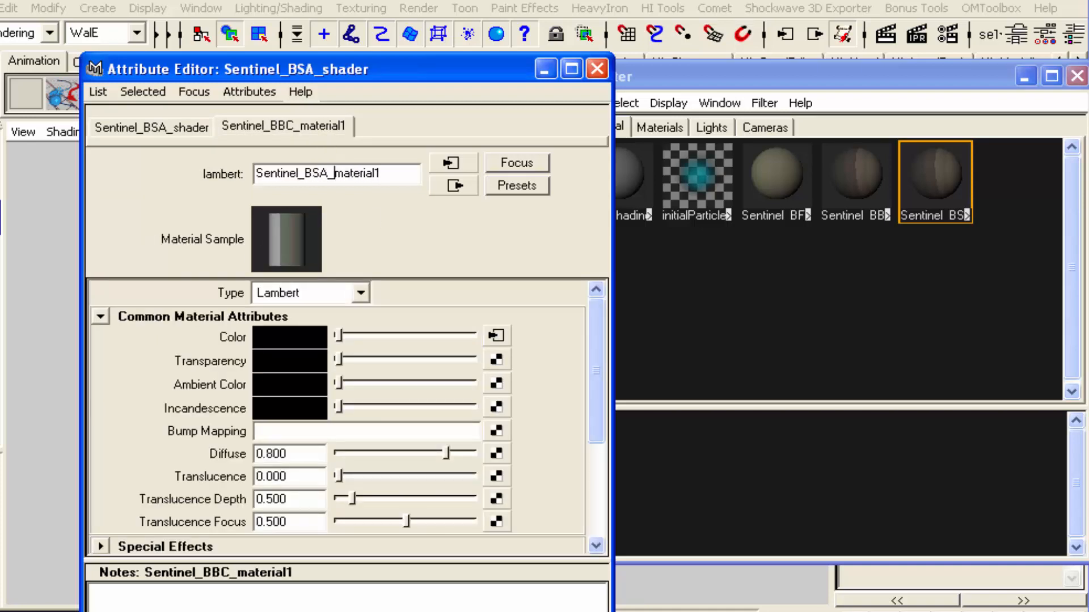
key("End")
key("BackSpace")
key("Return")
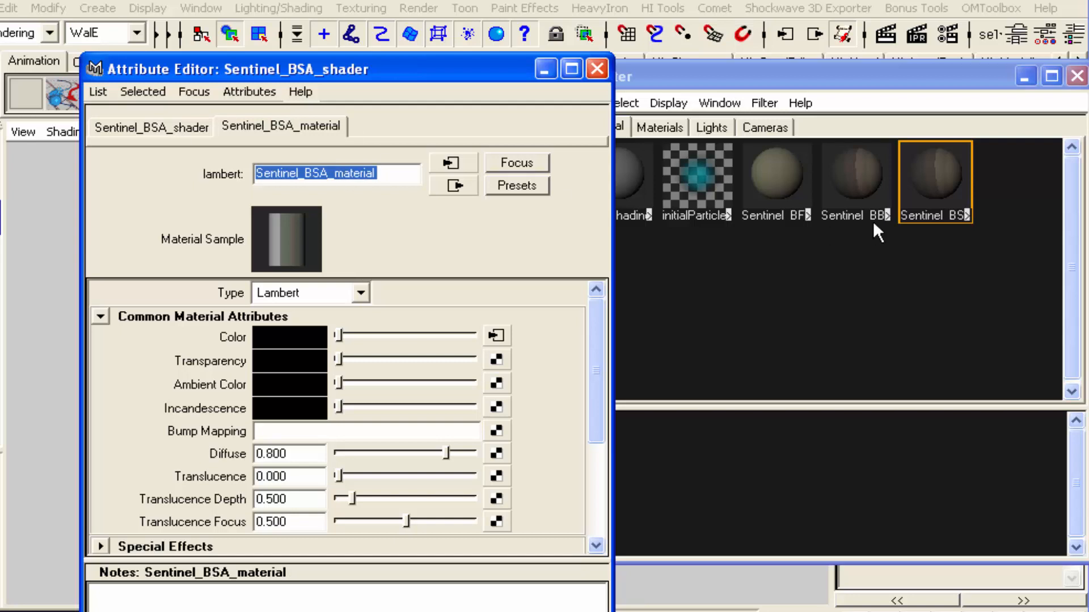
Expand the Sentinel_BSA network and rename its projection node as Sentinel_BSA_Hammer
left_click(965, 216)
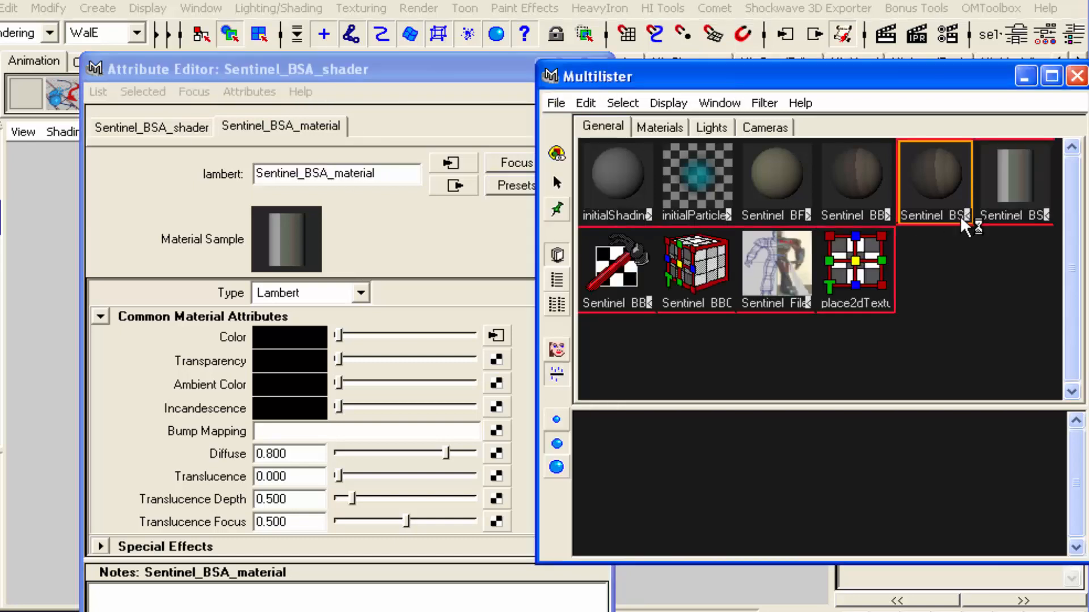
double_click(622, 270)
left_click(327, 166)
key("BackSpace")
key("BackSpace")
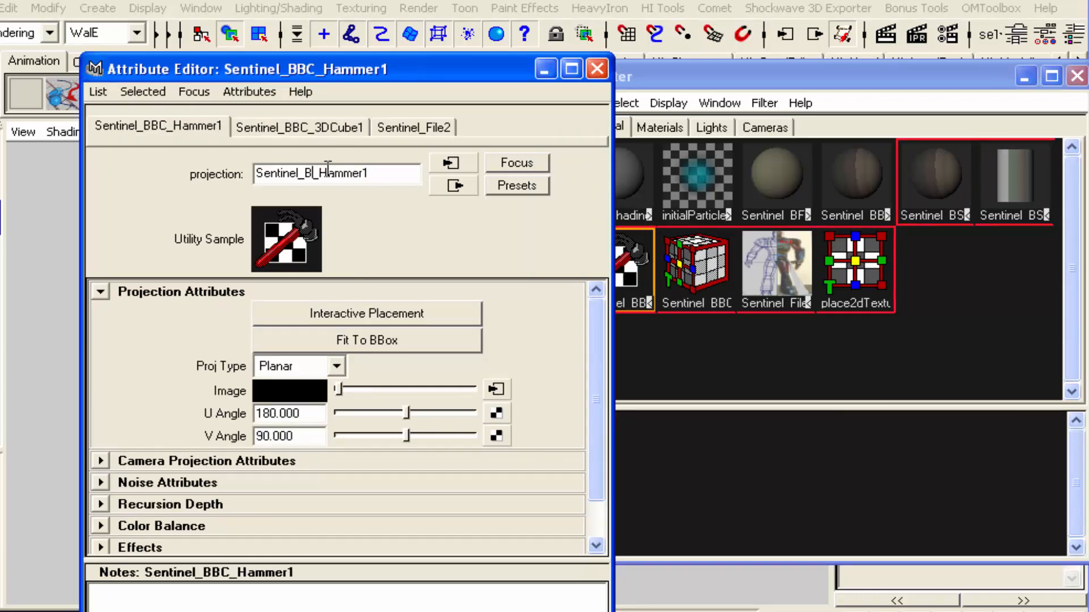
type("SA")
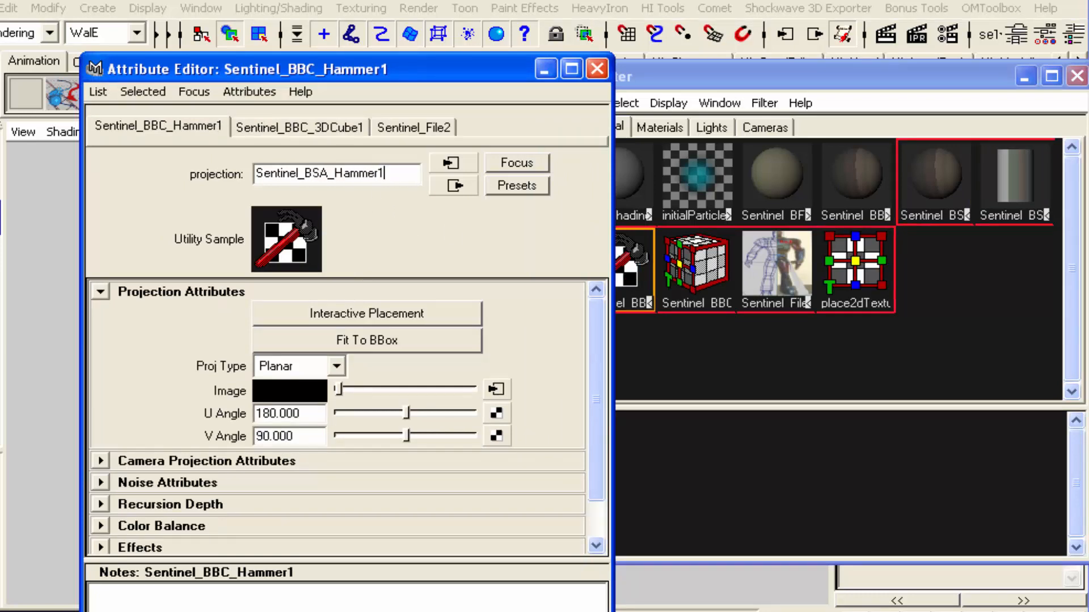
key("BackSpace")
key("Return")
Rename the projection's 3D placement node as Sentinel_BSA_3DCube
left_click(309, 125)
left_click(327, 173)
key("BackSpace")
key("BackSpace")
type("SA")
key("Right")
key("Right")
key("Right")
key("Right")
key("Right")
key("BackSpace")
key("Return")
Rename the duplicated file texture node as Sentinel_BSA_File
left_click(400, 128)
left_click(360, 179)
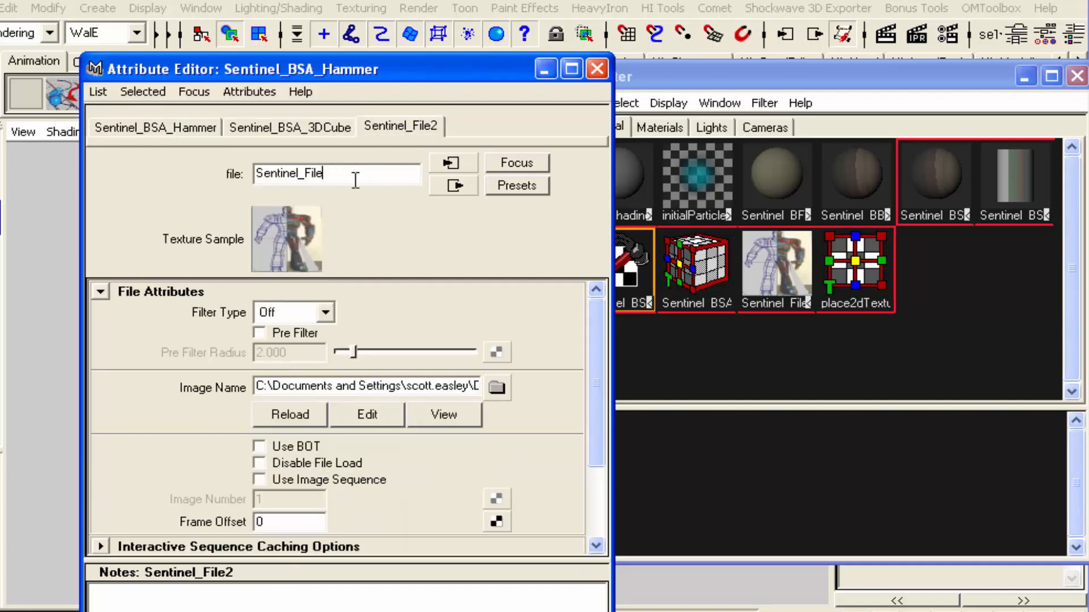
key("Left")
key("Left")
key("Left")
key("Left")
type("BSA_")
key("Return")
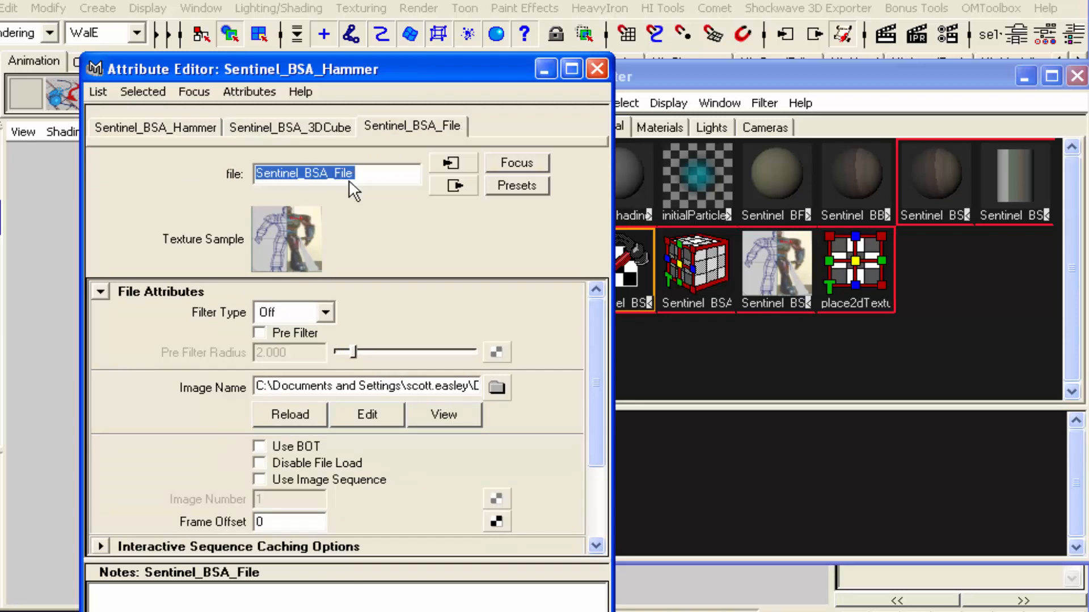
Expand the Sentinel_BBC network and rename its Sentinel_File1 texture node as Sentinel_BBC_File
left_click(888, 214)
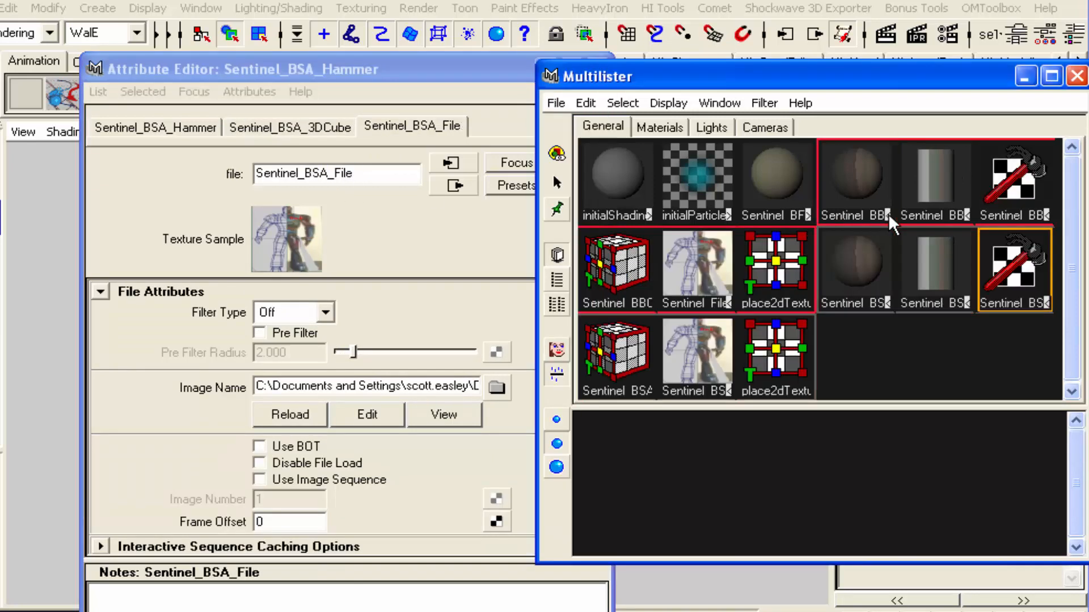
double_click(689, 258)
key("BackSpace")
key("BackSpace")
key("BackSpace")
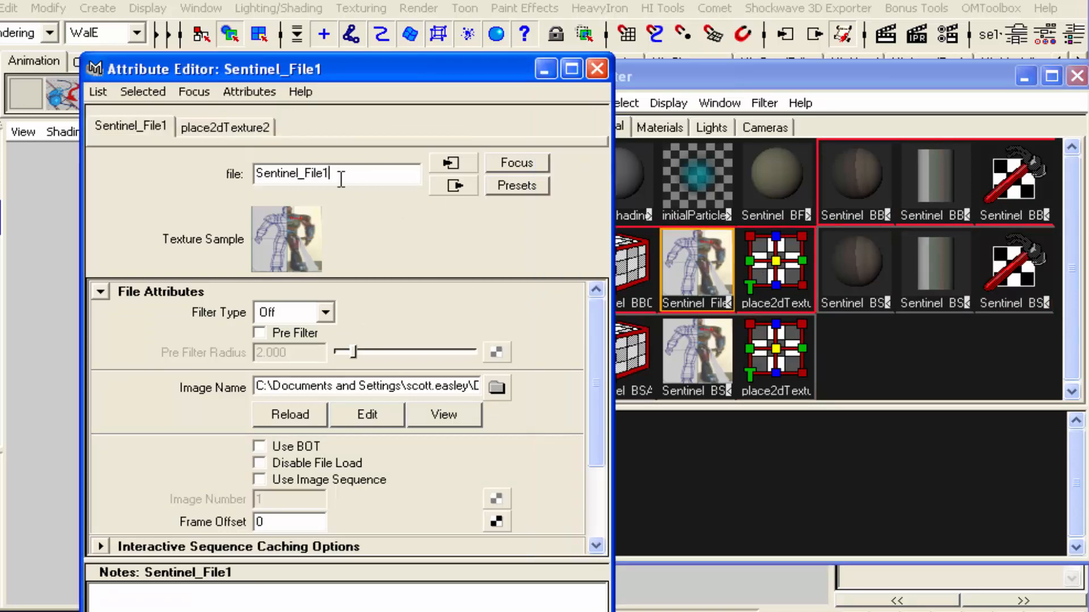
key("BackSpace")
type("BBC_File")
key("Return")
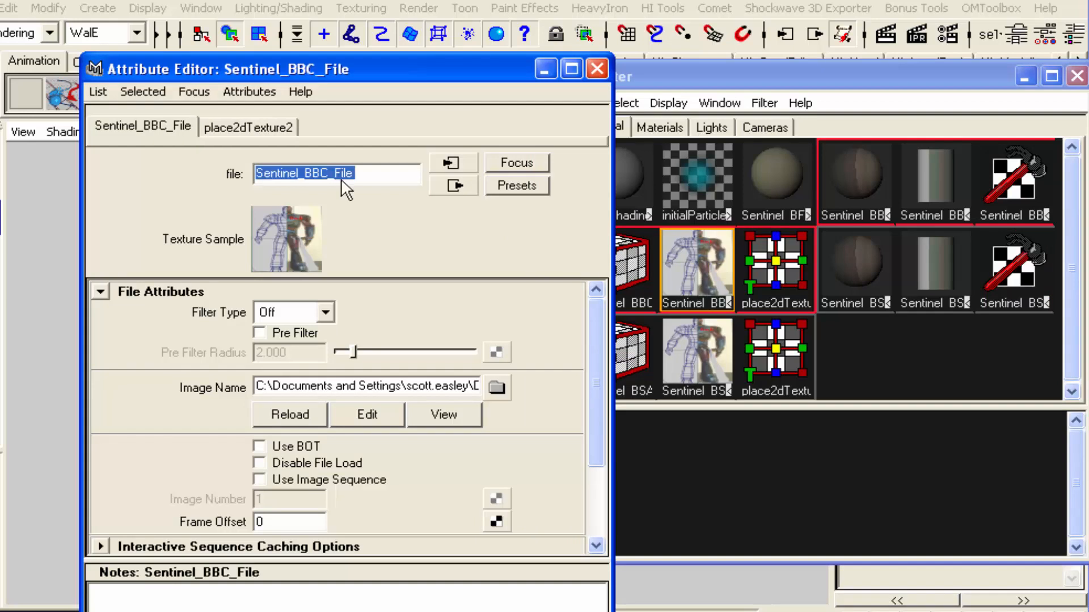
Expand the Sentinel_BFC network and check how its file texture and 2D placement nodes are named
left_click(803, 213)
left_click(620, 261)
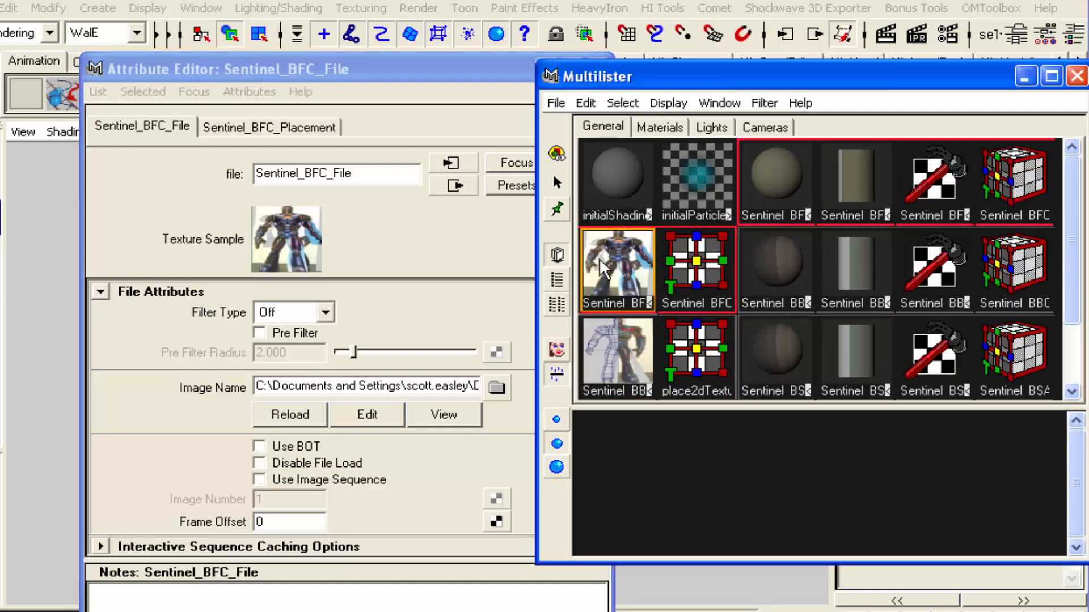
left_click(614, 336)
left_click(667, 264)
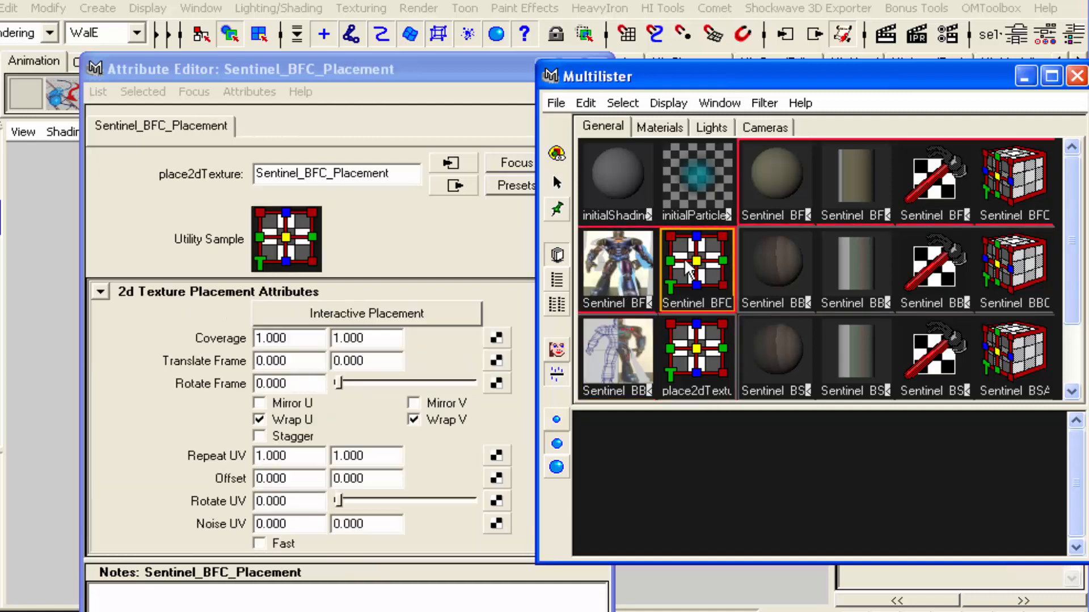
left_click(614, 281)
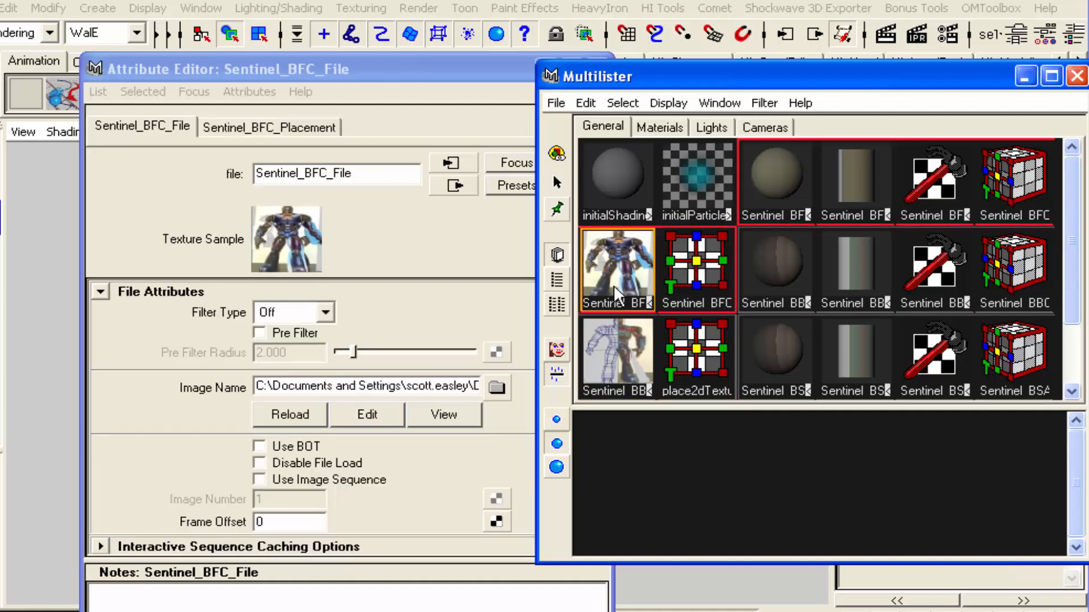
left_click(616, 358)
Rename the Sentinel_BBC network's place2dTexture2 node as BBC_Placement and close its attributes
left_click(686, 363)
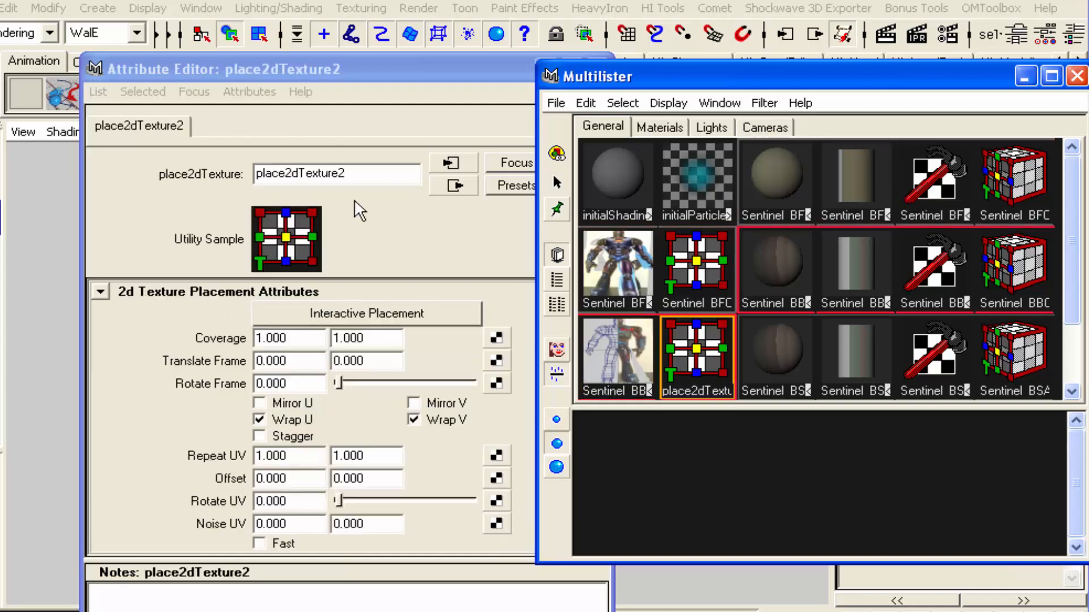
left_click(325, 176)
double_click(324, 175)
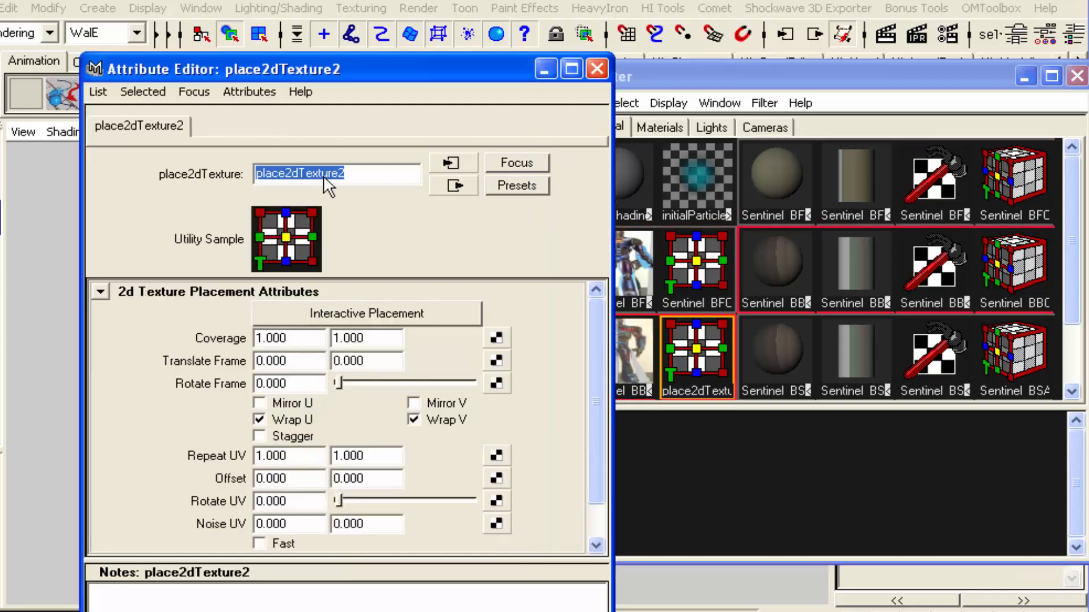
type("BBC_Placment")
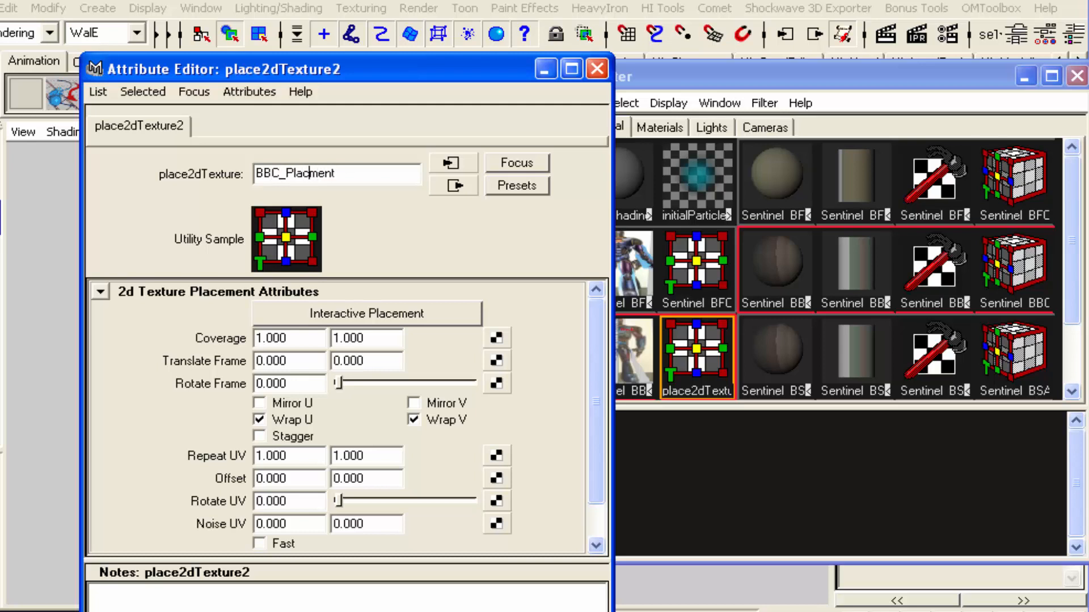
type("e")
key("Return")
left_click(596, 68)
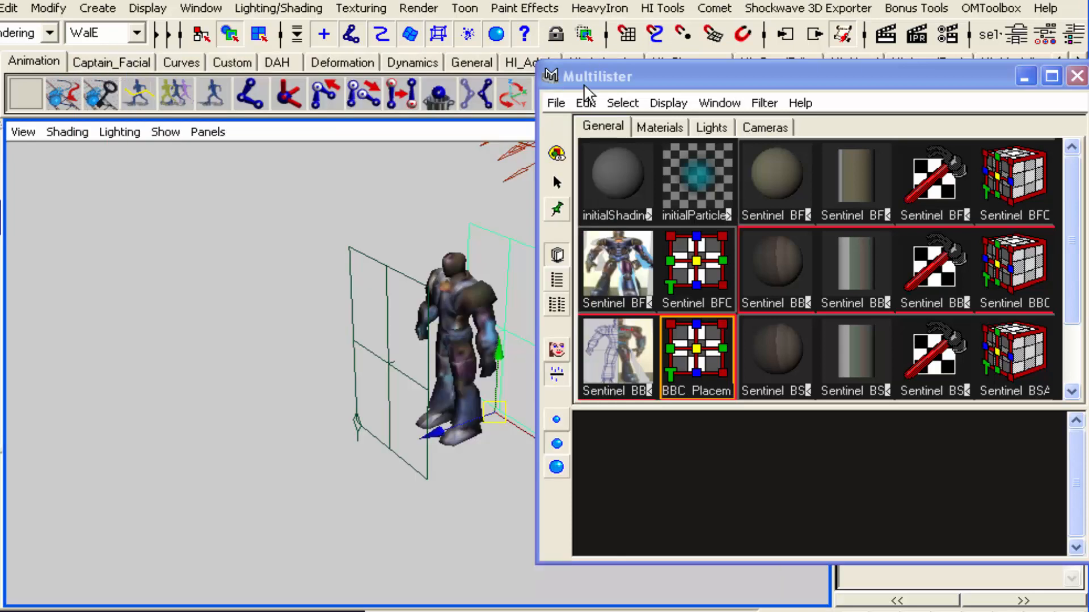
Collapse the BFC, BBC and BSA shading networks, and check the attributes of the Sentinel_BSA nodes
left_click(934, 363)
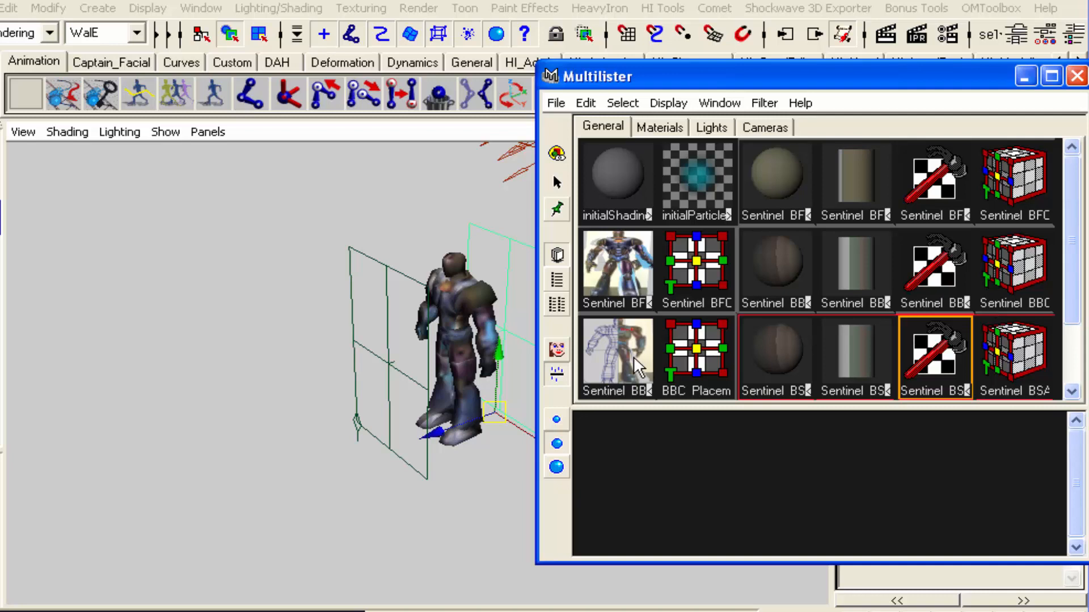
left_click(810, 215)
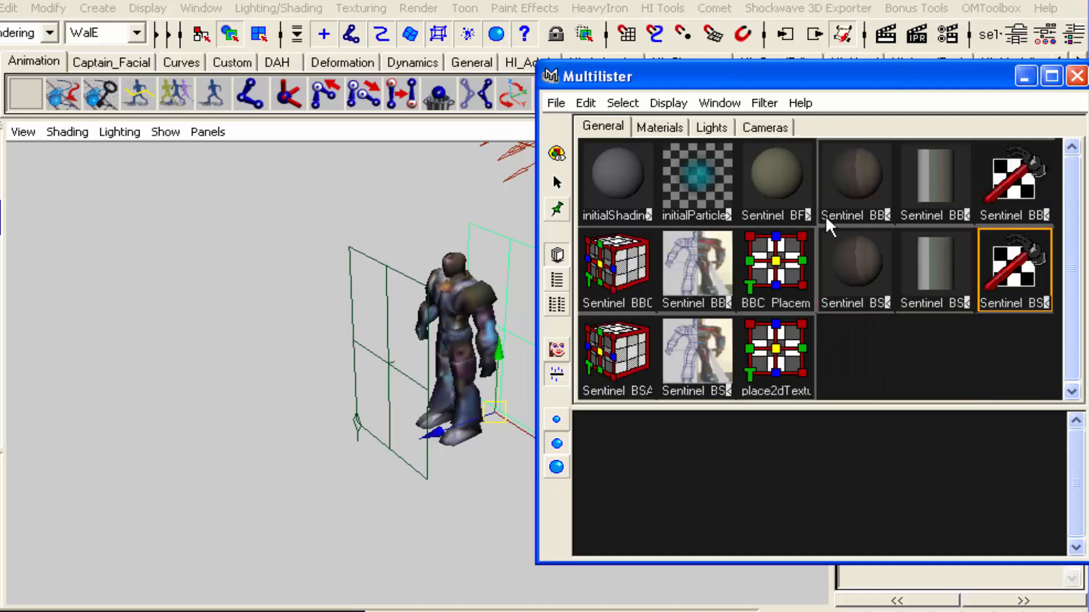
left_click(887, 215)
left_click(966, 215)
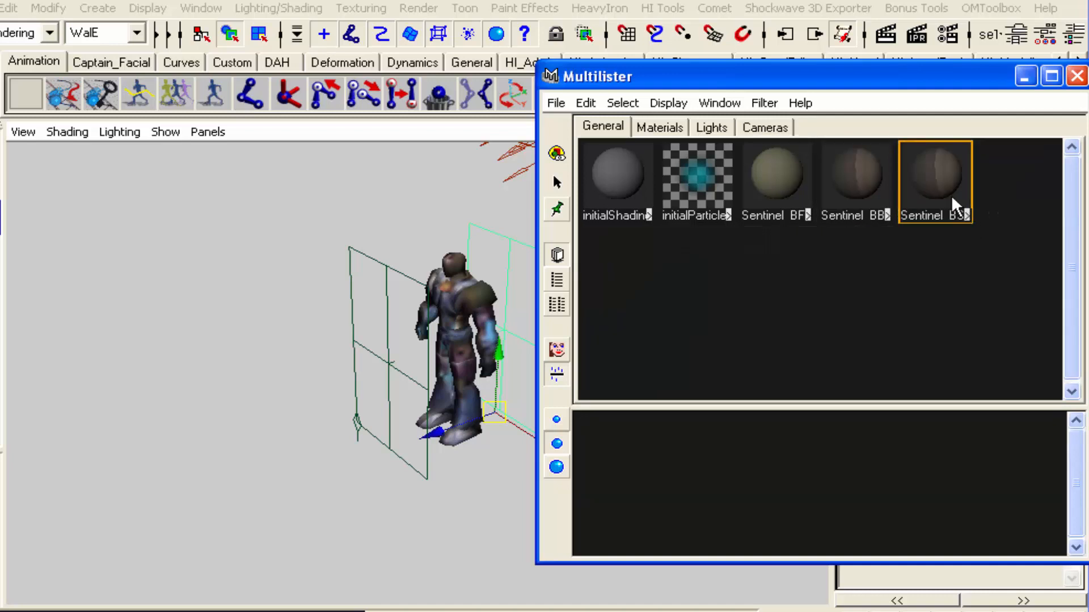
double_click(951, 196)
left_click(457, 183)
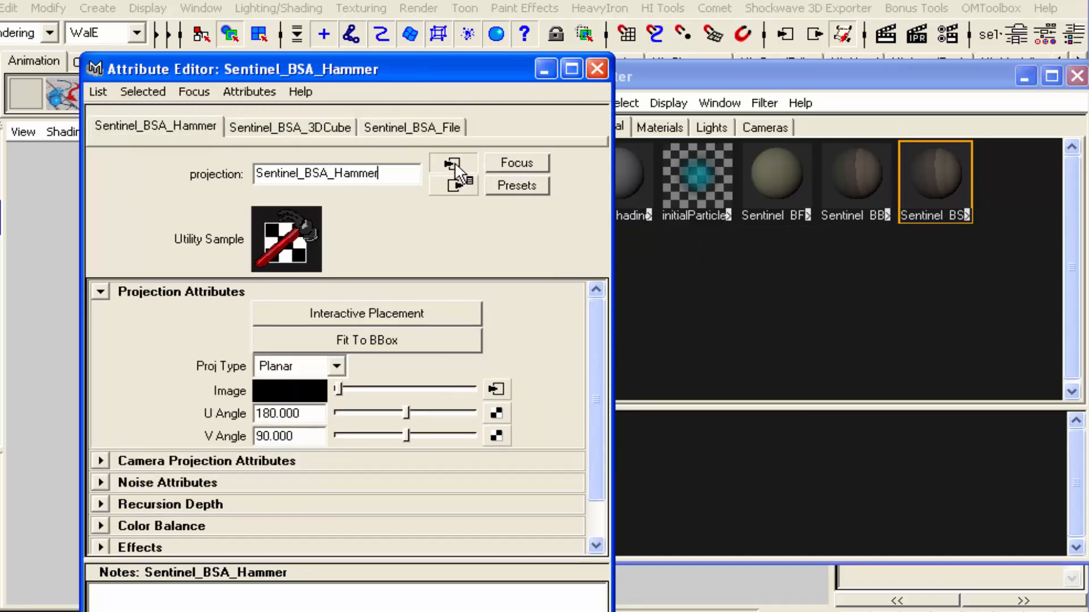
left_click(456, 166)
left_click(595, 70)
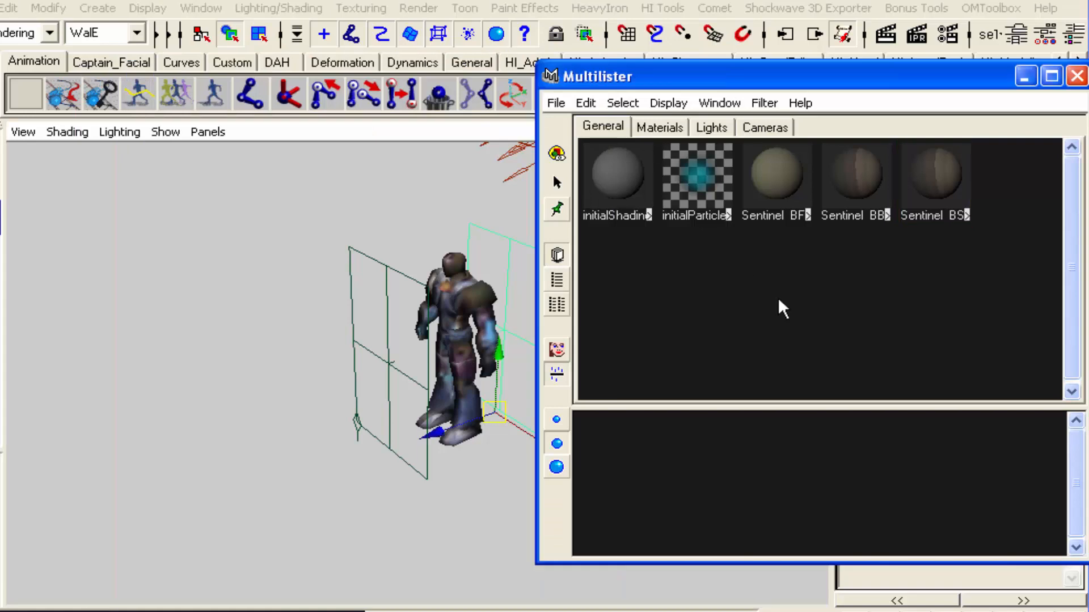
Expand the Sentinel_BSA network, rename its place2dTexture3 node as Sentinel_BSA_Placement and close its attributes
left_click(963, 215)
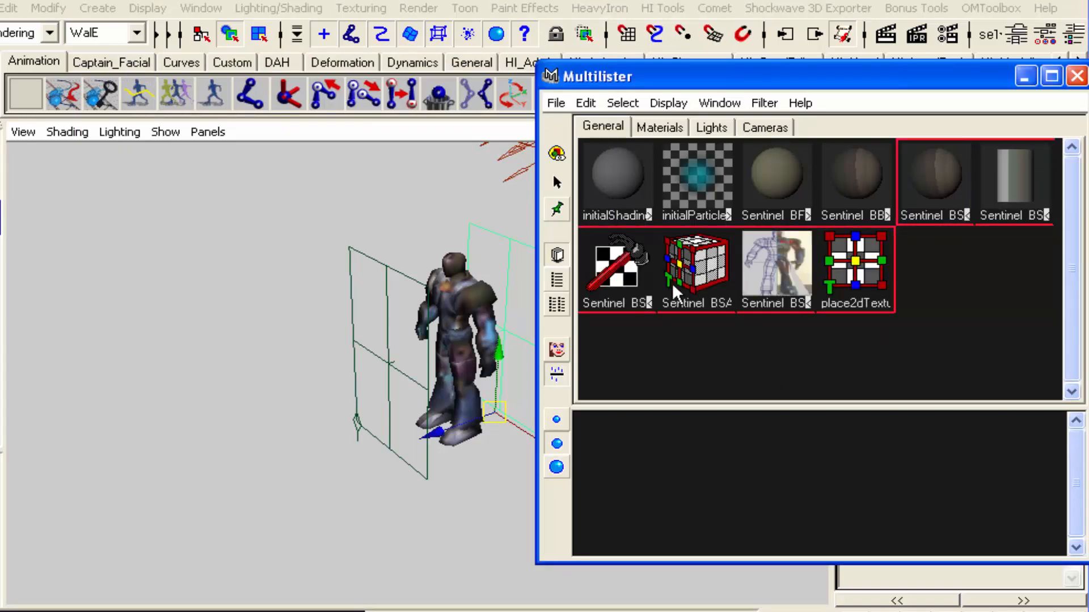
double_click(879, 302)
left_click_drag(356, 173, 202, 176)
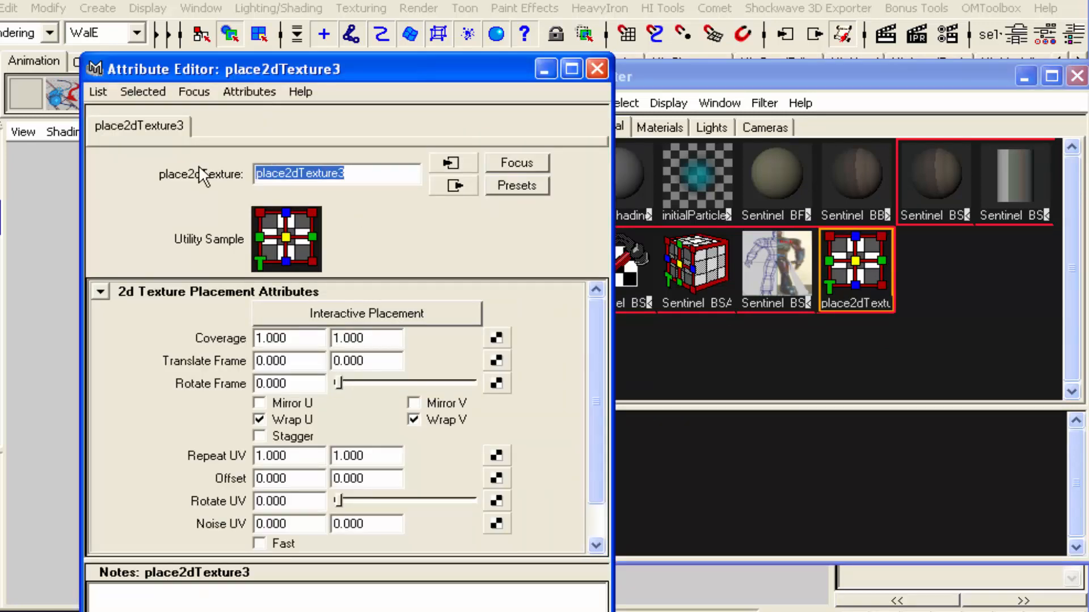
type("Sentinel_BSA_")
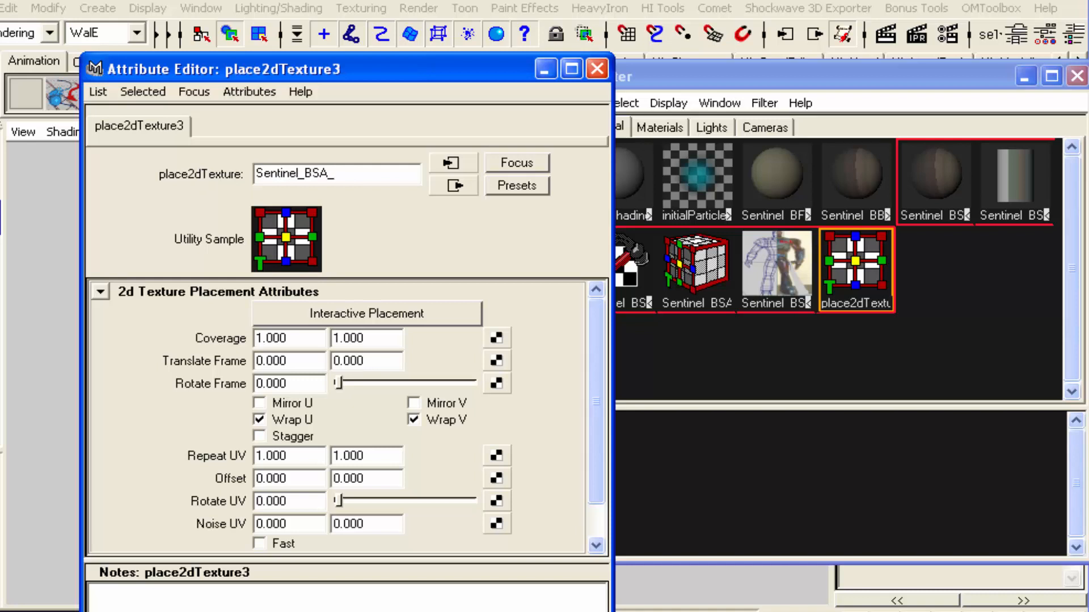
type("Placement")
key("Return")
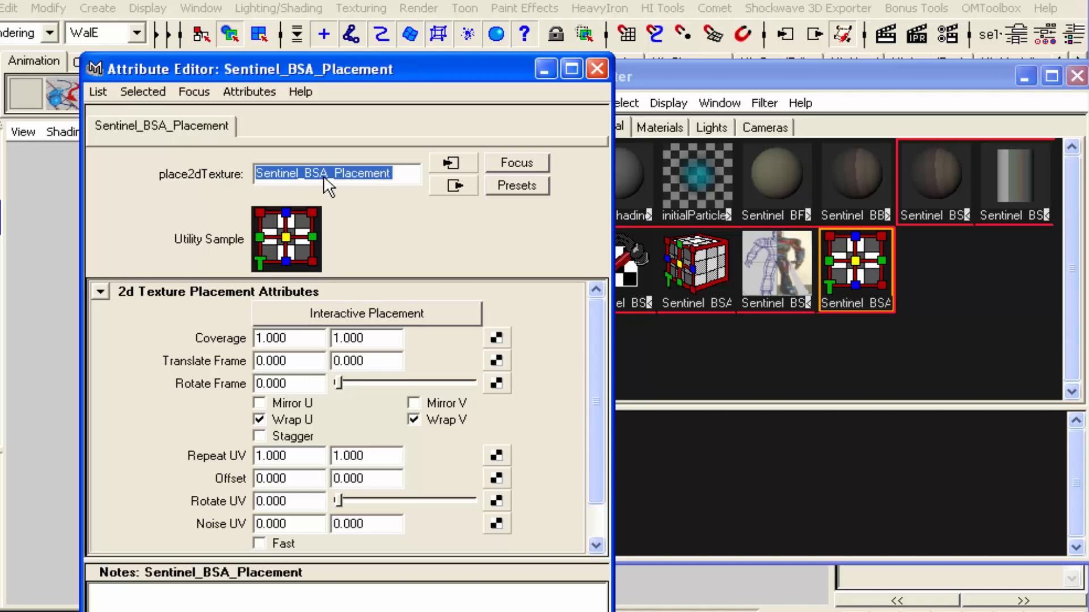
left_click(595, 69)
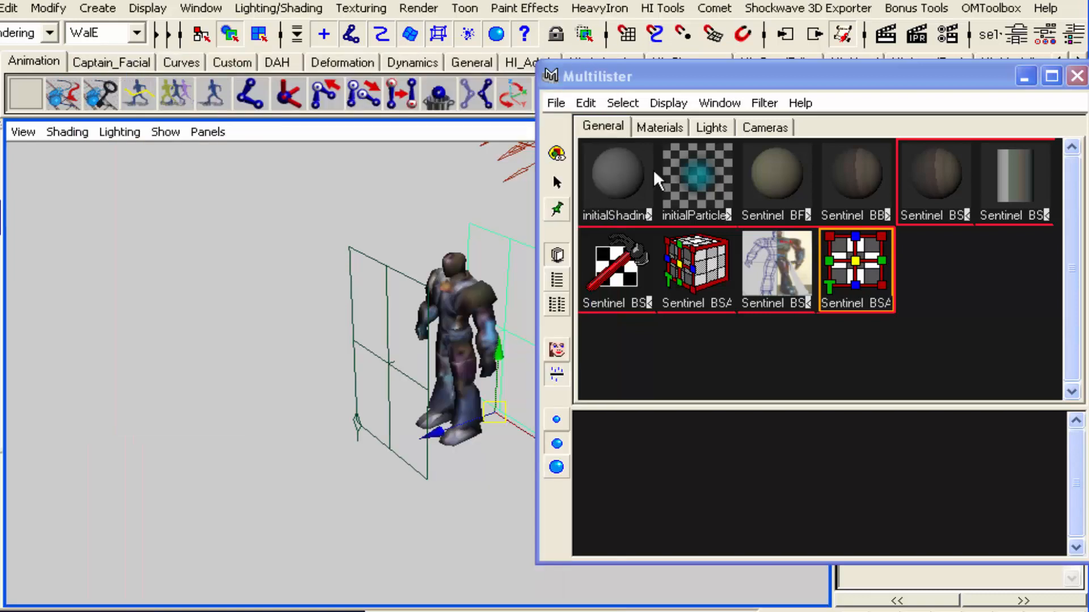
Collapse the Sentinel_BSA shading network and deselect the projection plane in the viewport
left_click(815, 338)
left_click(887, 216)
left_click(888, 215)
left_click(966, 215)
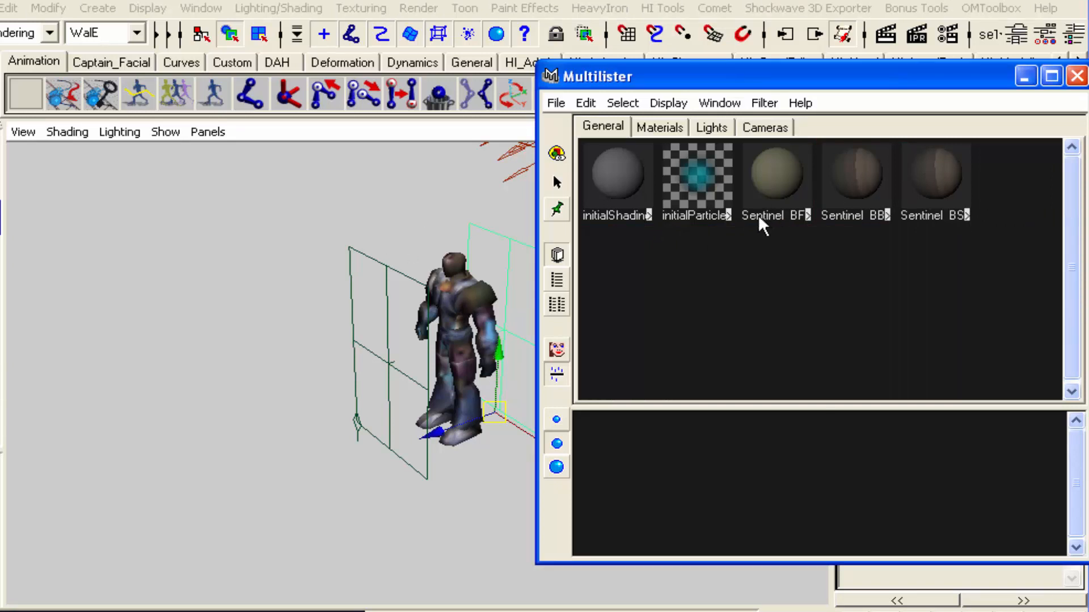
left_click(360, 176)
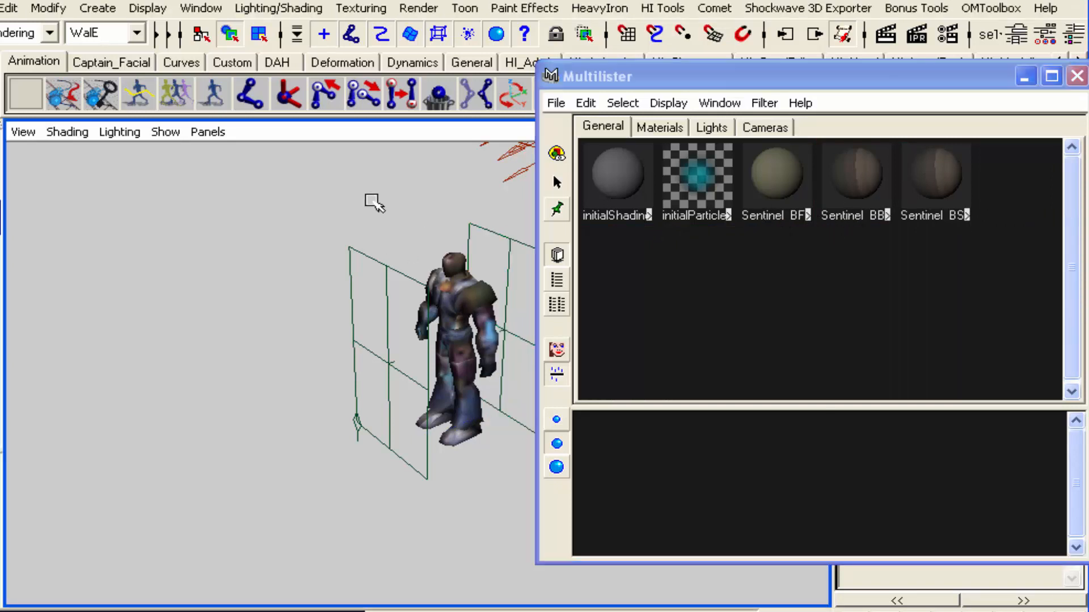
Expand the Projections group in the Outliner, select Sentinel_BSA_3DCube and close the Multilister
key("o")
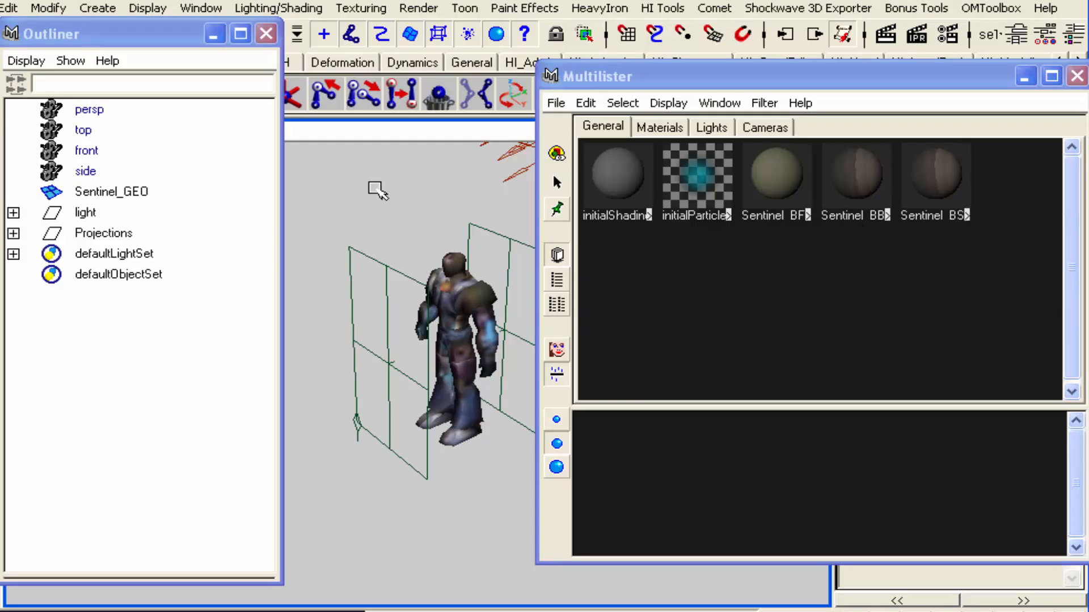
left_click(267, 37)
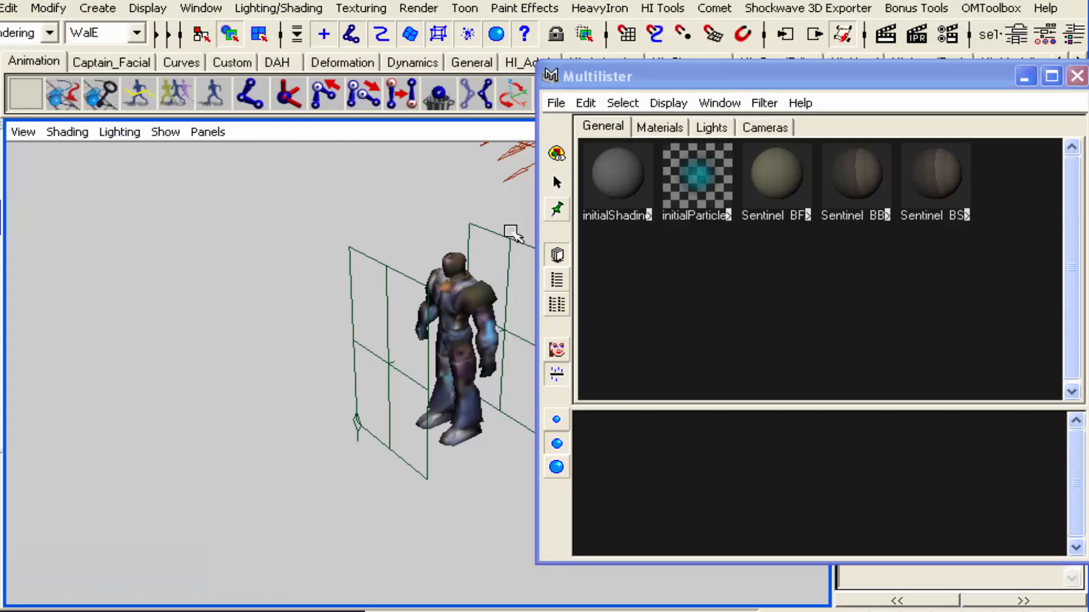
key("o")
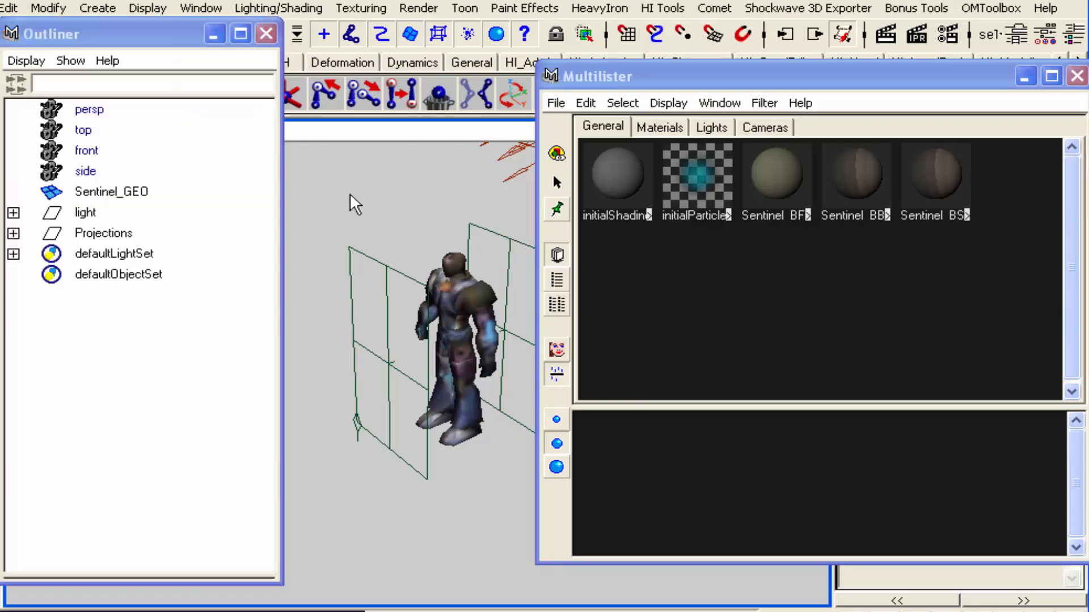
left_click(14, 233)
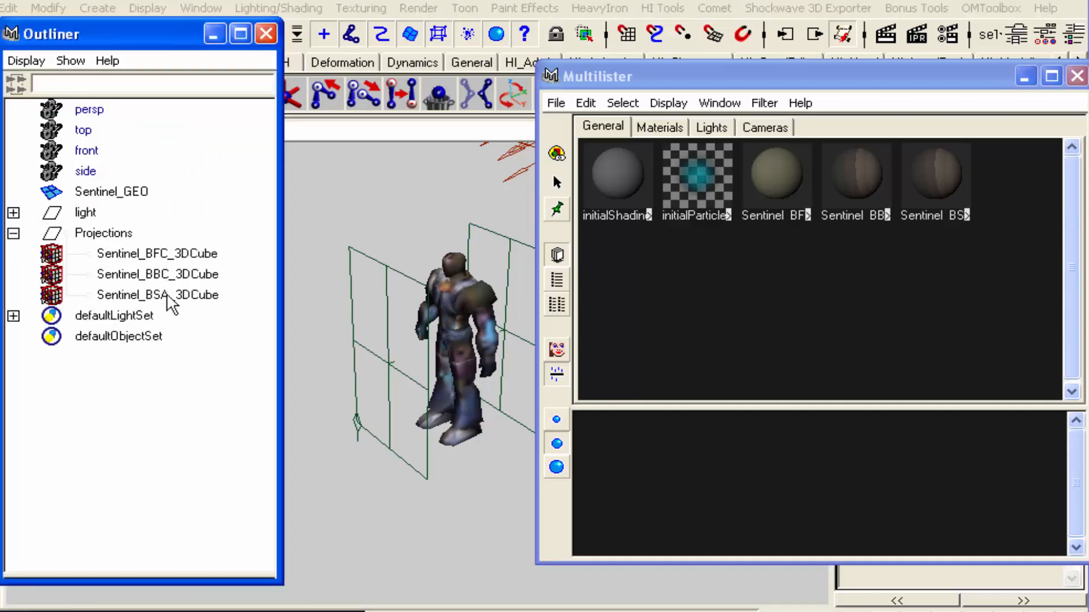
left_click(190, 297)
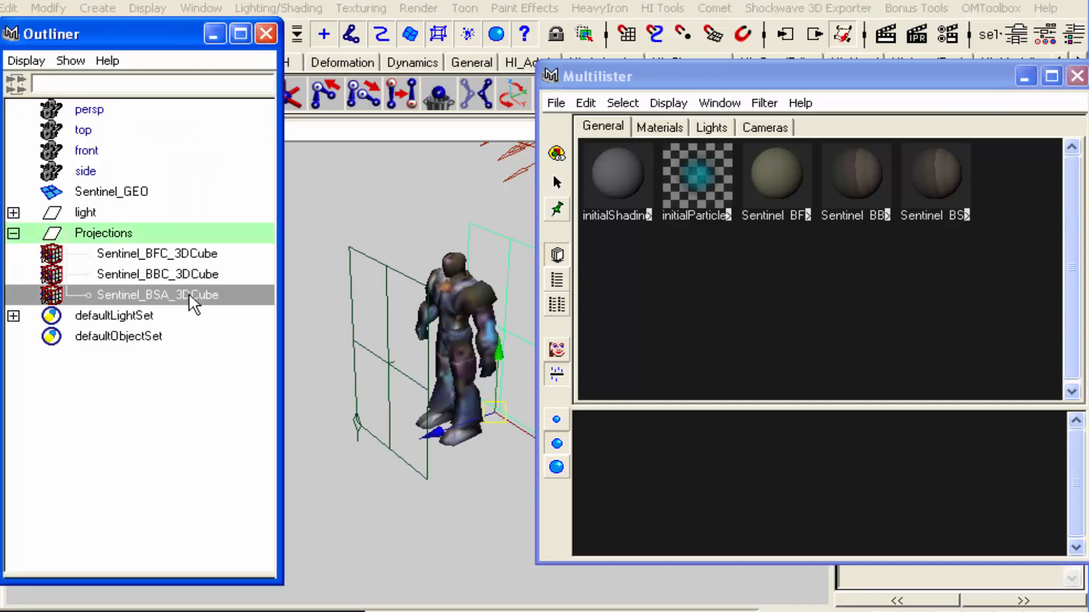
left_click(1077, 76)
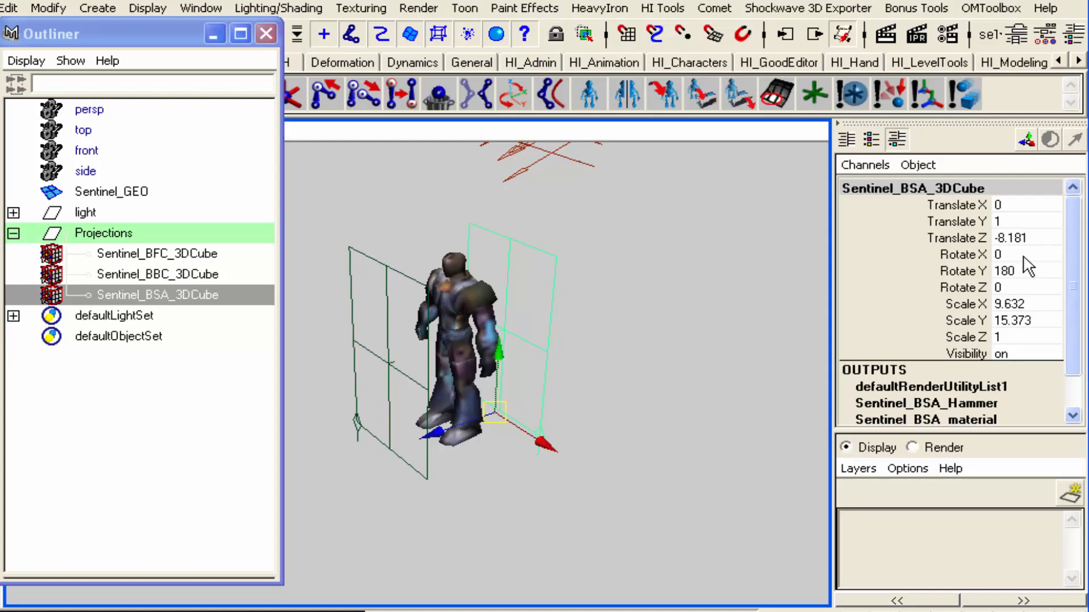
Set the Sentinel_BSA_3DCube projection's Rotate Y to 90 and Translate Z to -4
double_click(1019, 271)
type("90")
key("Return")
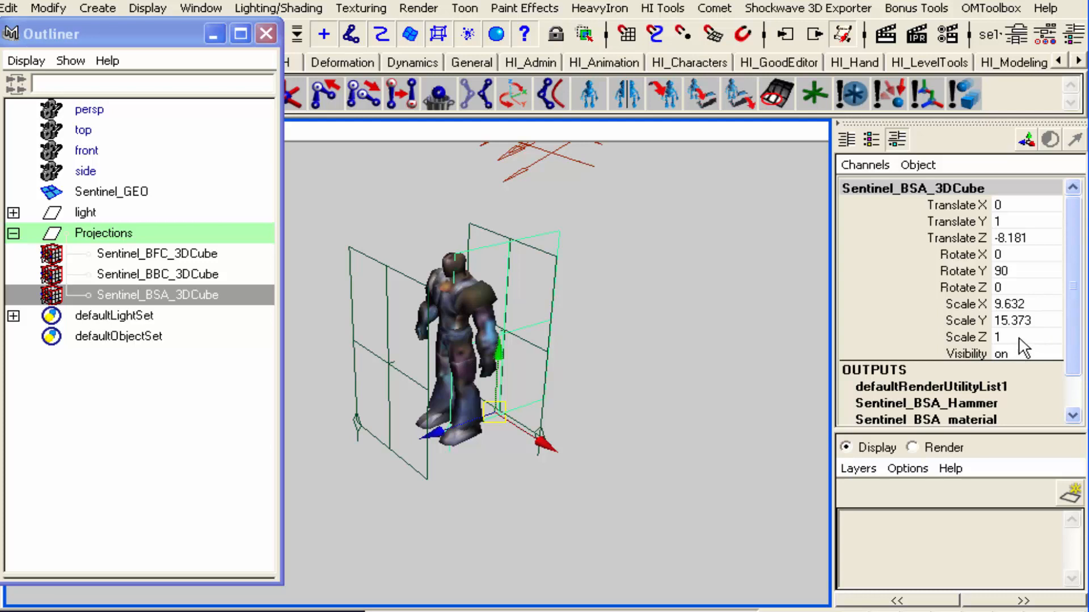
left_click(1021, 237)
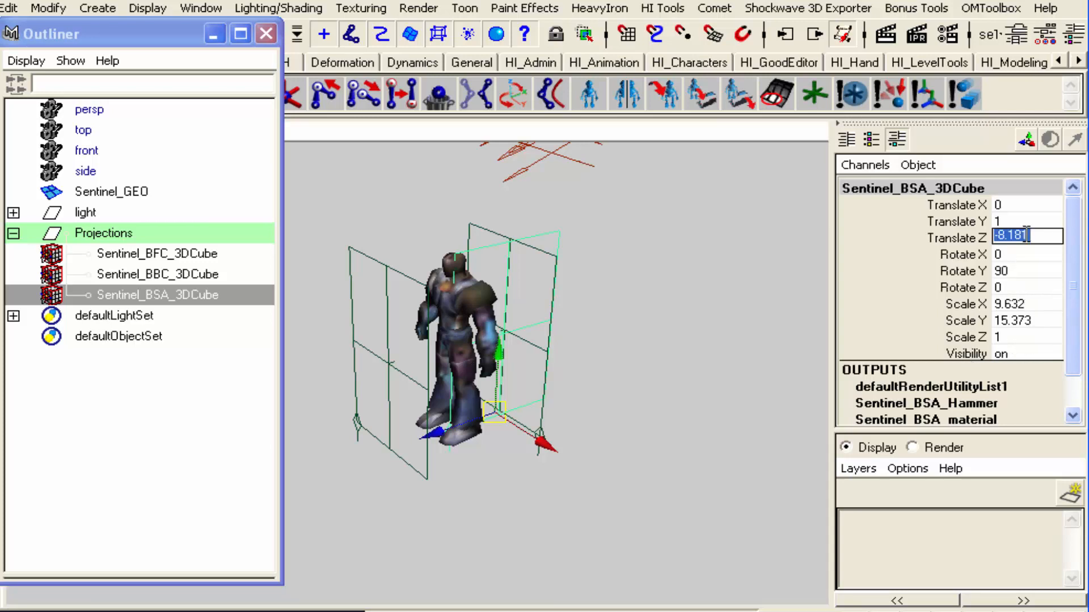
type("-4")
key("Return")
Move the BSA projection out beside the Sentinel to about X 11.829, and snap it to Z 0 in the side view
left_click_drag(517, 448, 614, 491)
key("space")
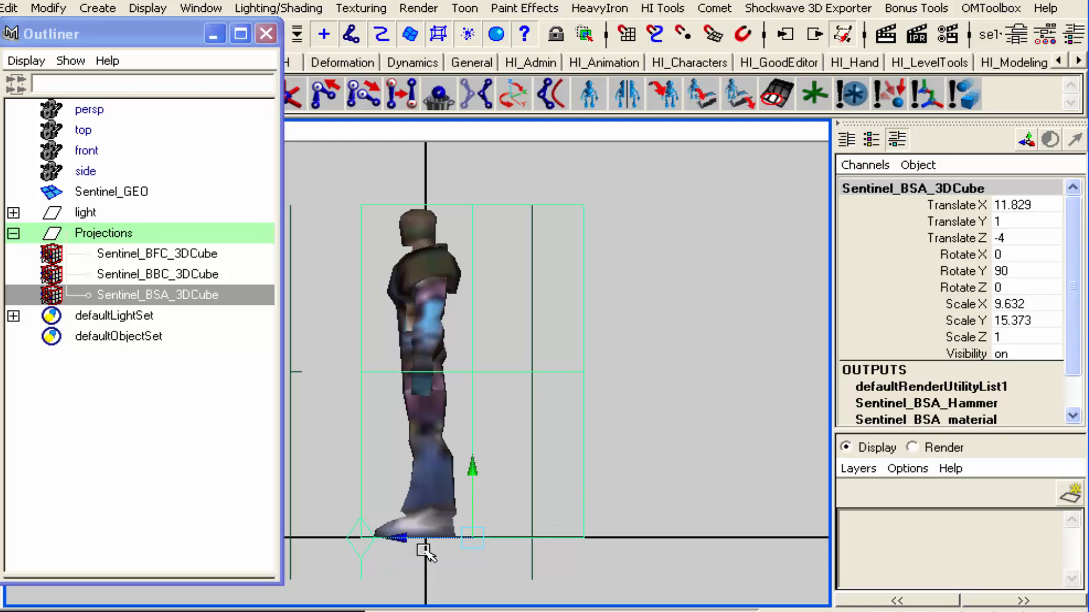
left_click_drag(397, 536, 424, 540)
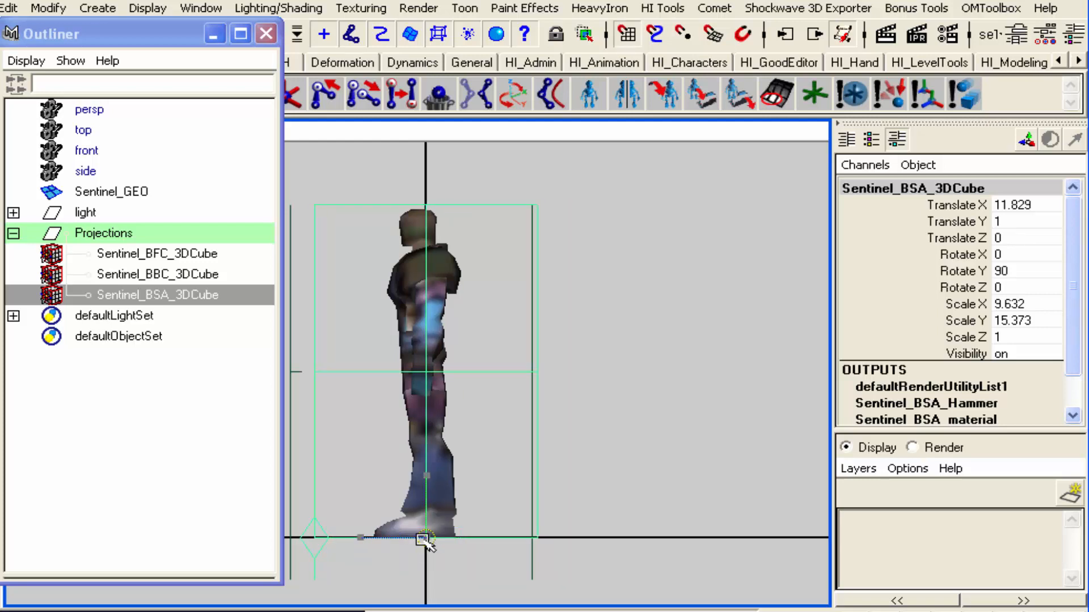
Fit the BSA projection around the Sentinel's side profile with Scale X about 4.356 and Translate Z about 1.047, and deselect it
key("r")
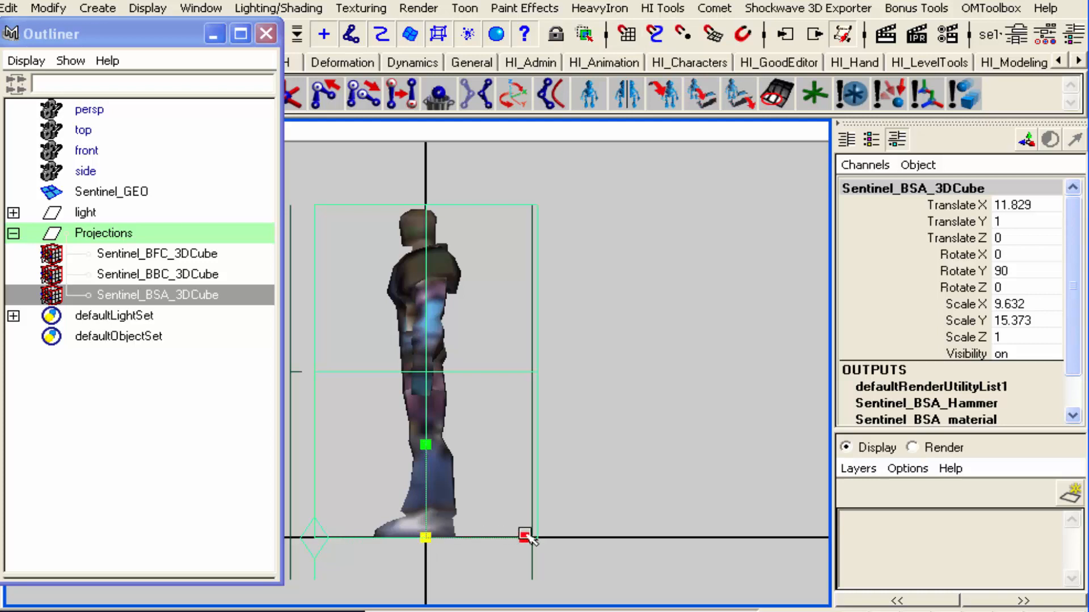
left_click_drag(522, 536, 481, 536)
key("w")
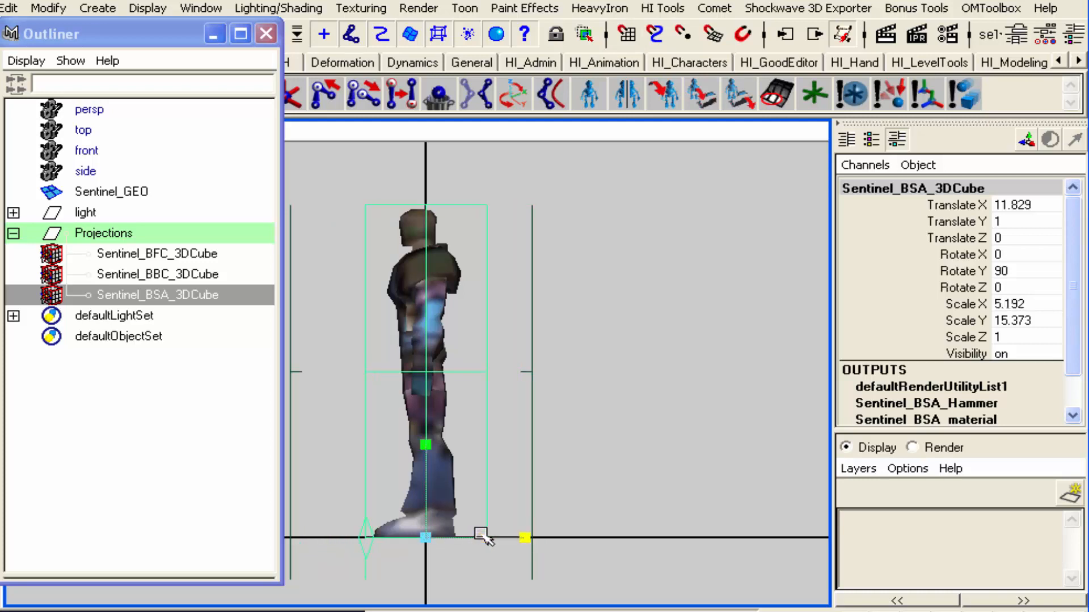
left_click_drag(356, 538, 344, 540)
key("r")
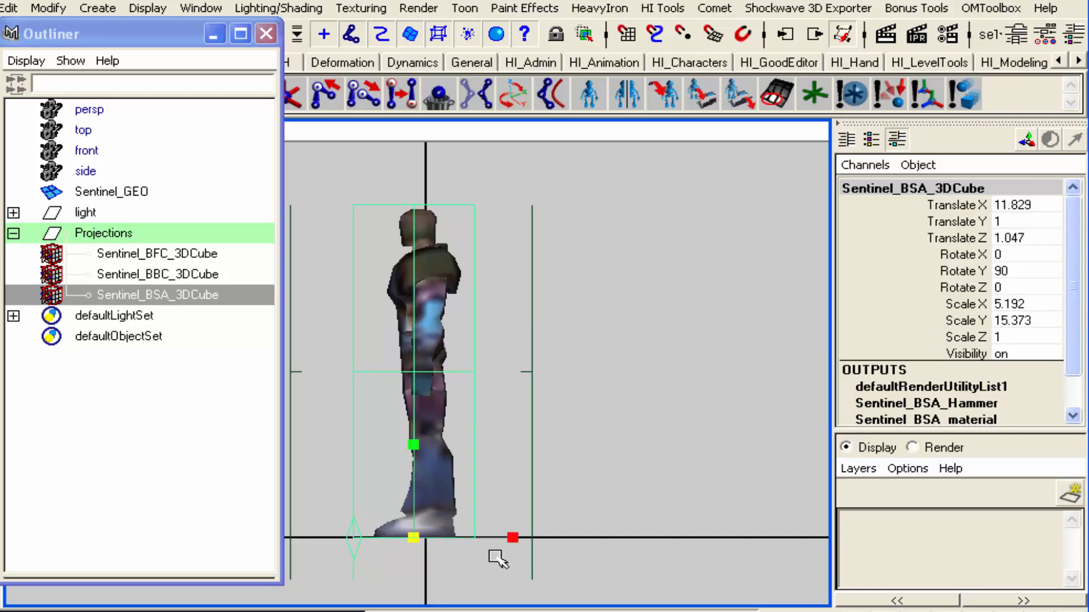
left_click_drag(512, 536, 502, 538)
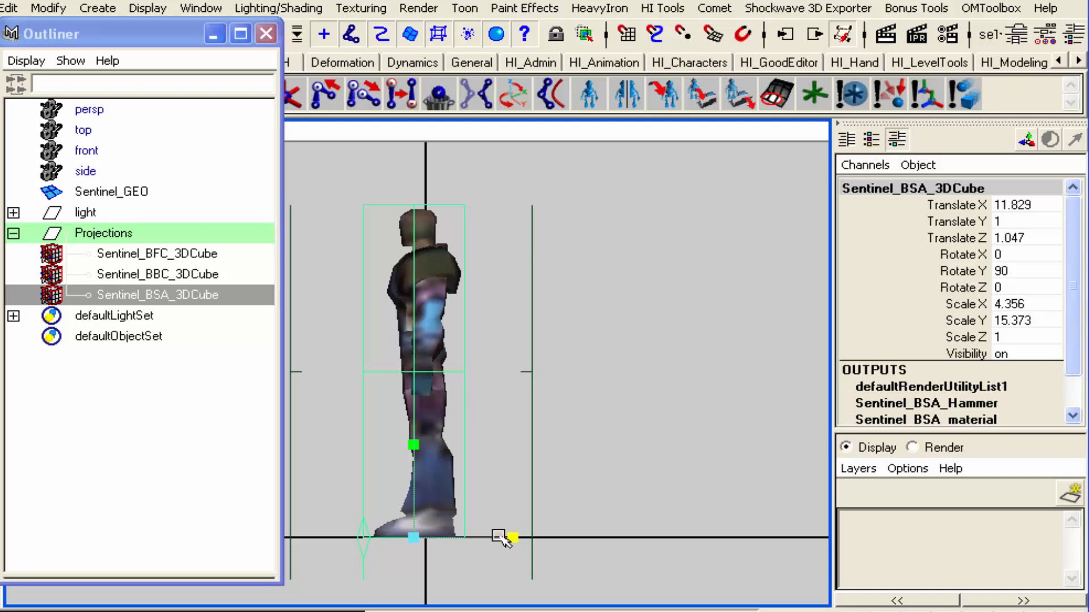
left_click(617, 486)
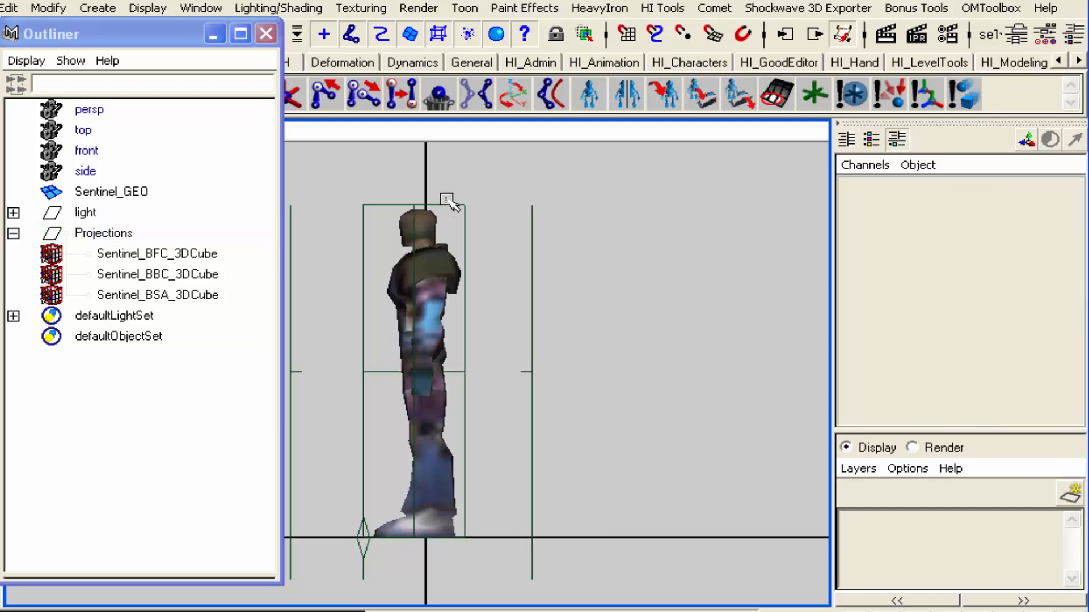
Display the side view in wireframe and frame the full Sentinel with its BSA projection, leaving nothing selected
left_click(442, 192)
key("4")
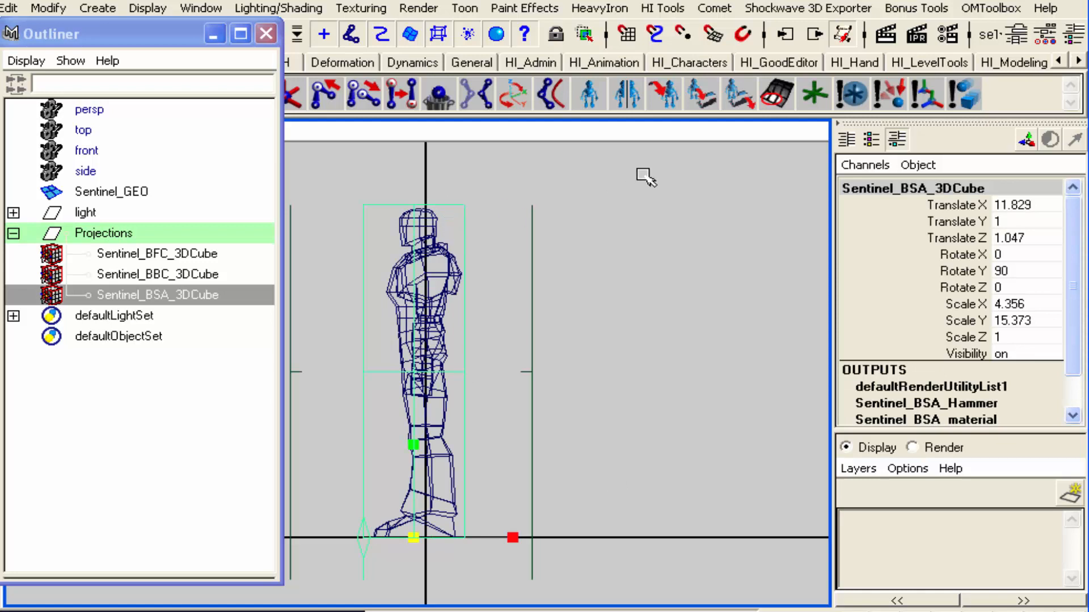
right_click_drag(416, 424, 457, 425, "alt")
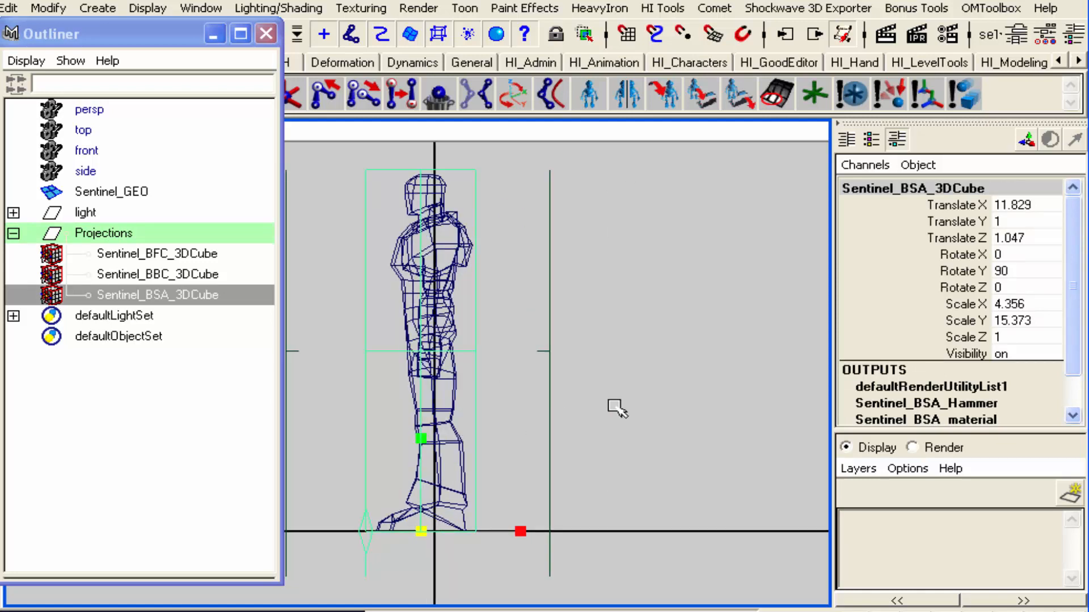
right_click_drag(577, 431, 692, 432, "alt")
middle_click_drag(685, 422, 687, 454, "alt")
right_click_drag(682, 456, 724, 445, "alt")
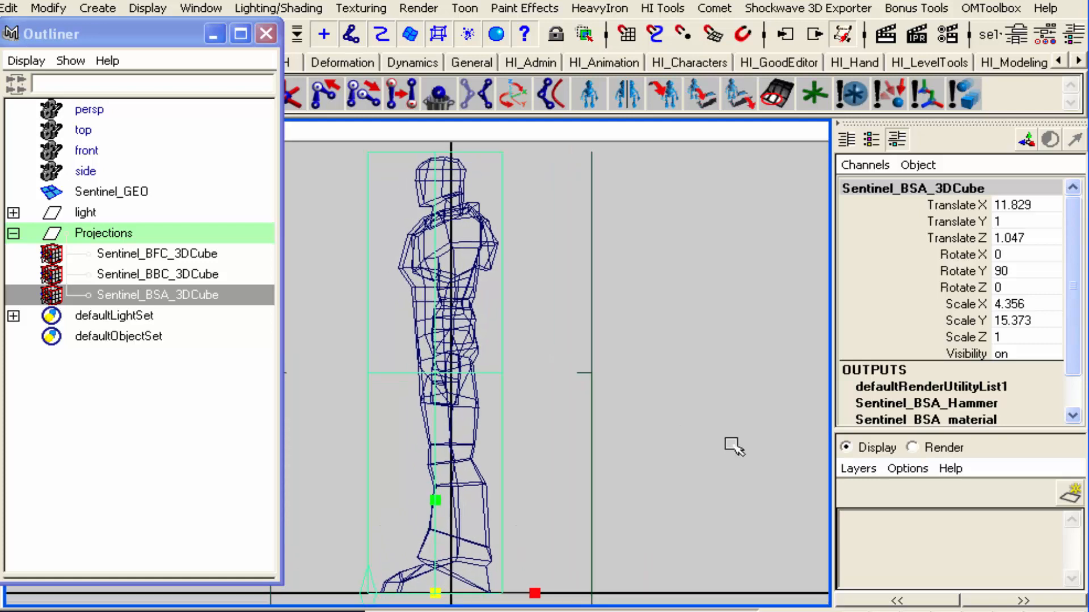
left_click(732, 446)
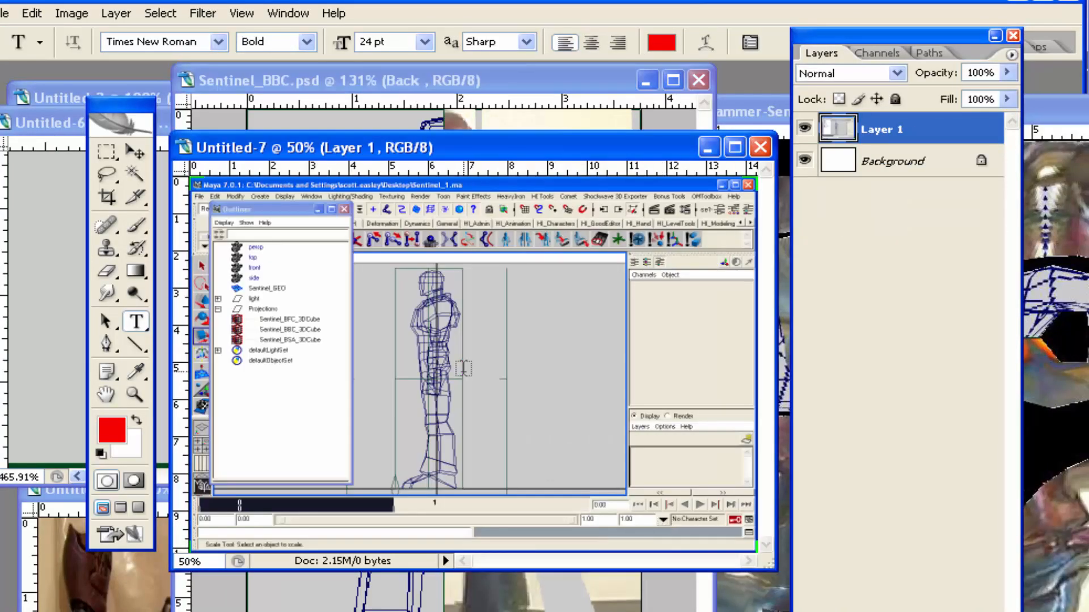
In Photoshop, crop the Untitled-7 side-view screenshot roughly around the Sentinel wireframe and its projection frame
left_click(107, 196)
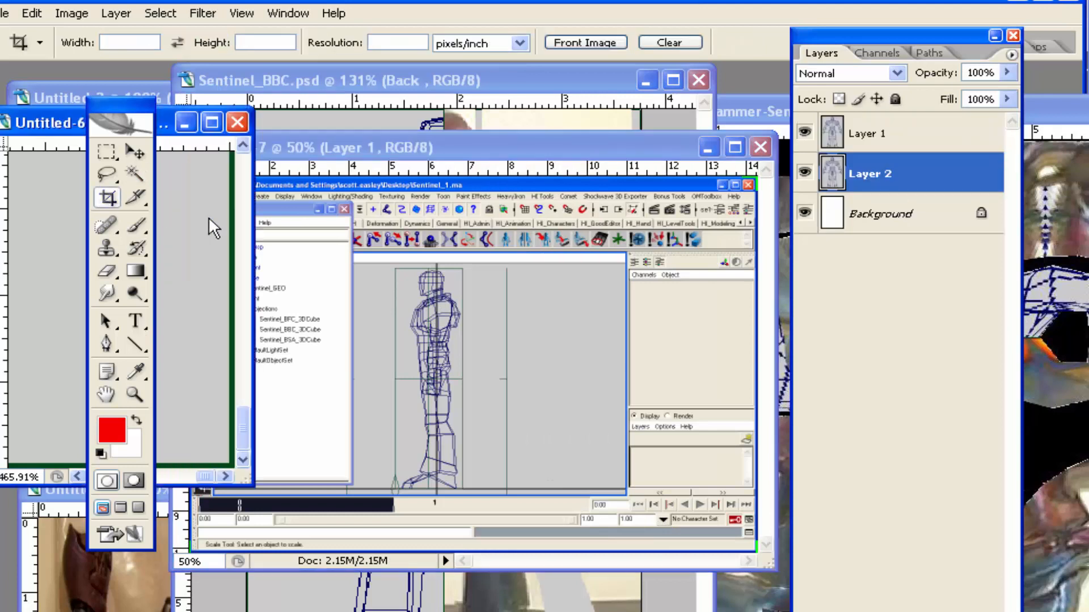
left_click_drag(383, 256, 475, 501)
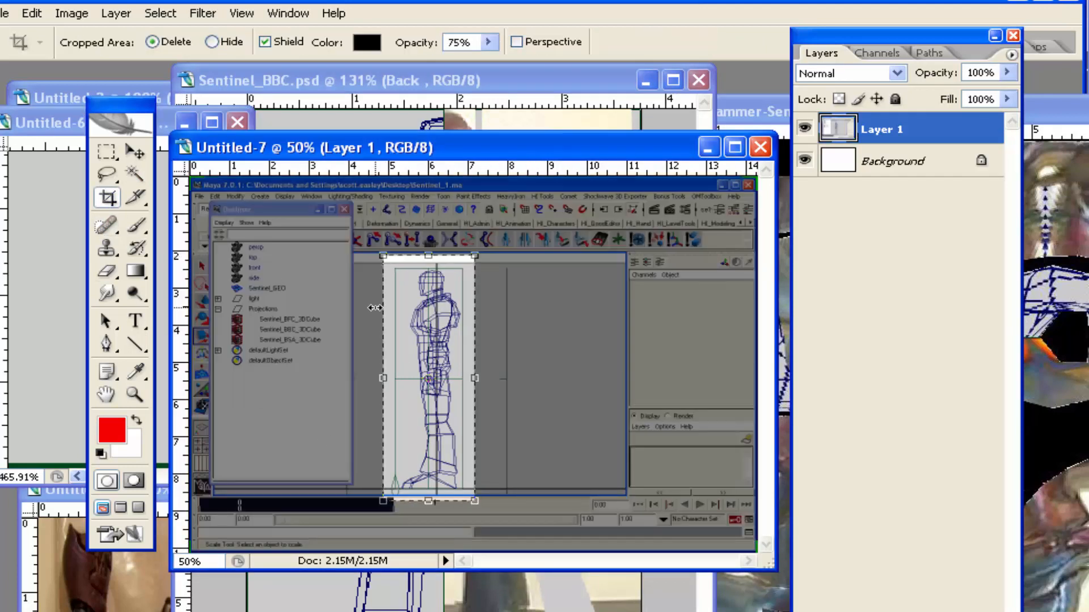
key("Return")
Crop Untitled-7 precisely to the green border of the projection plane
left_click(134, 395)
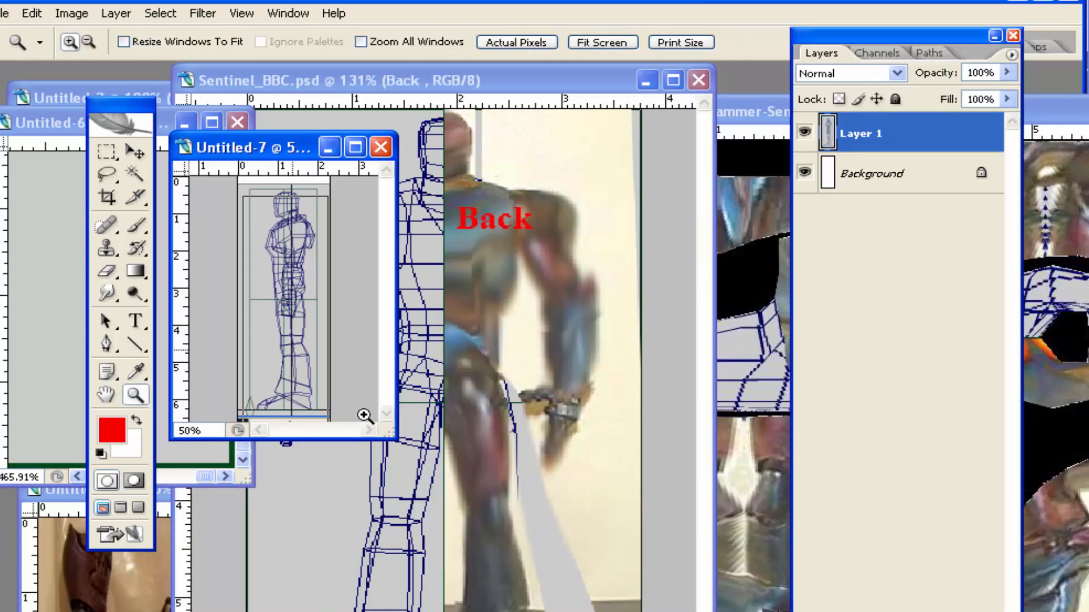
left_click(318, 377)
left_click(466, 442)
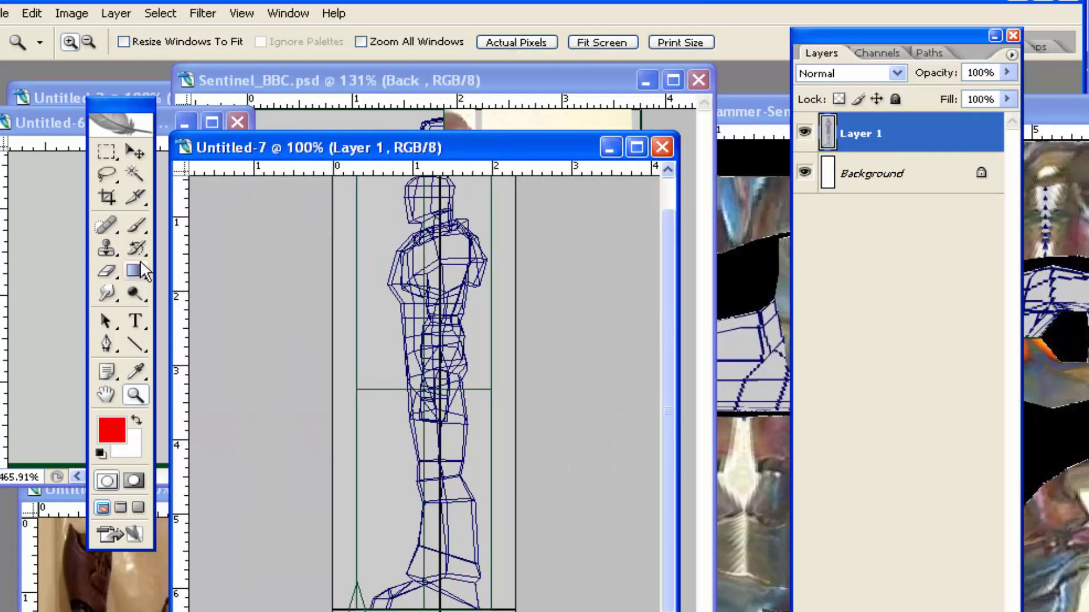
left_click_drag(555, 148, 490, 16)
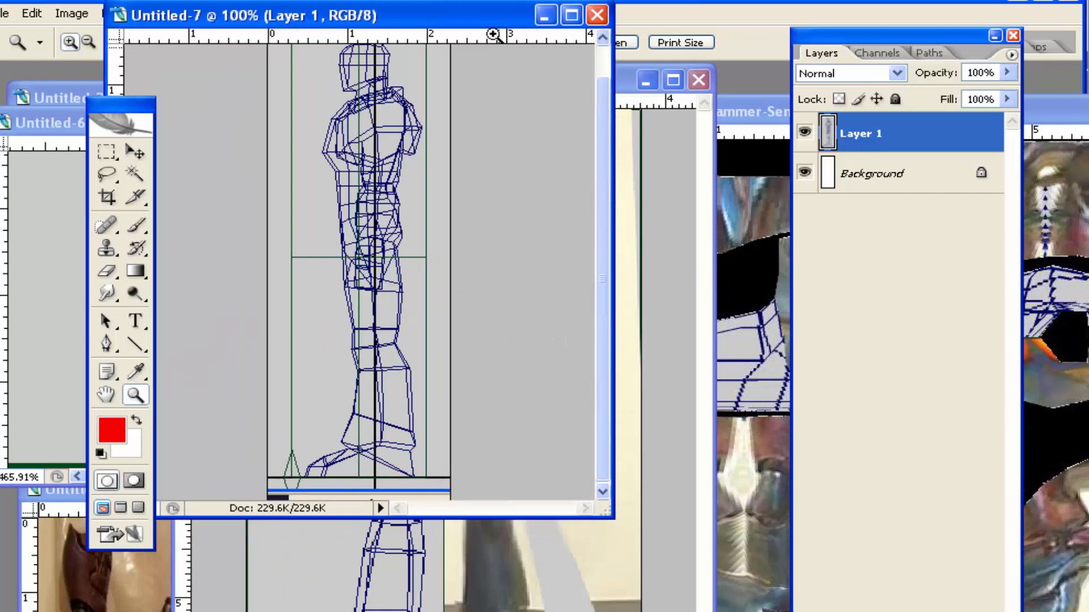
left_click_drag(603, 512, 675, 600)
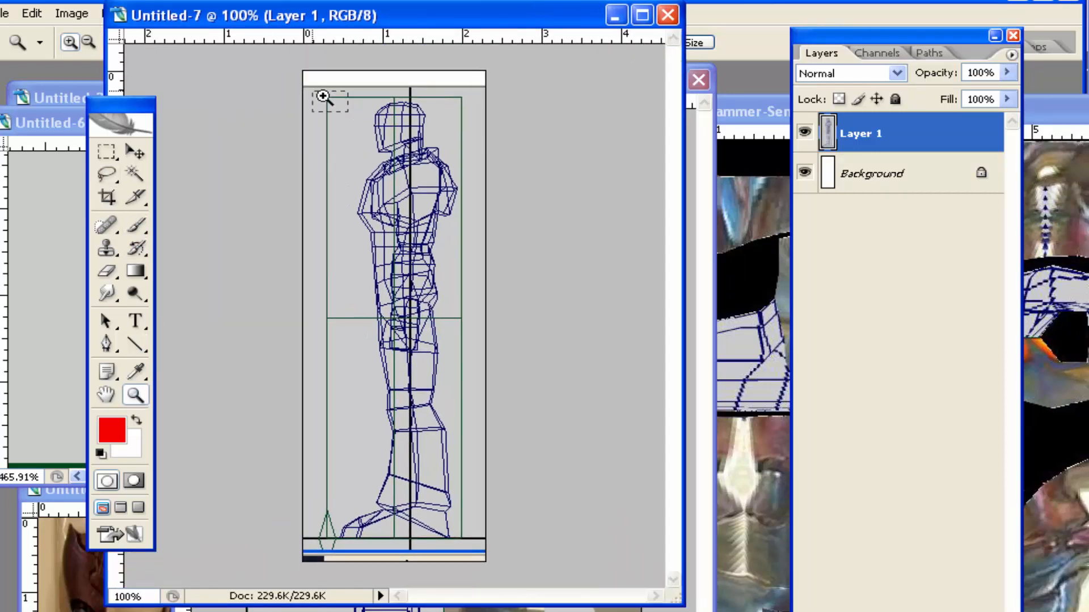
left_click_drag(340, 104, 301, 82)
left_click(107, 197)
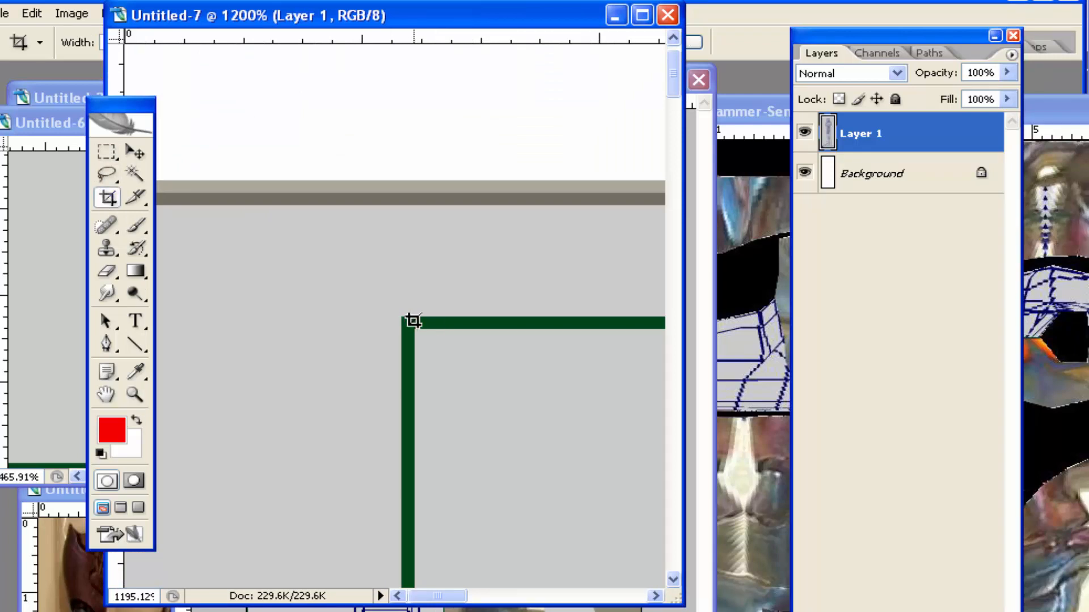
left_click_drag(406, 321, 381, 321)
key("Return")
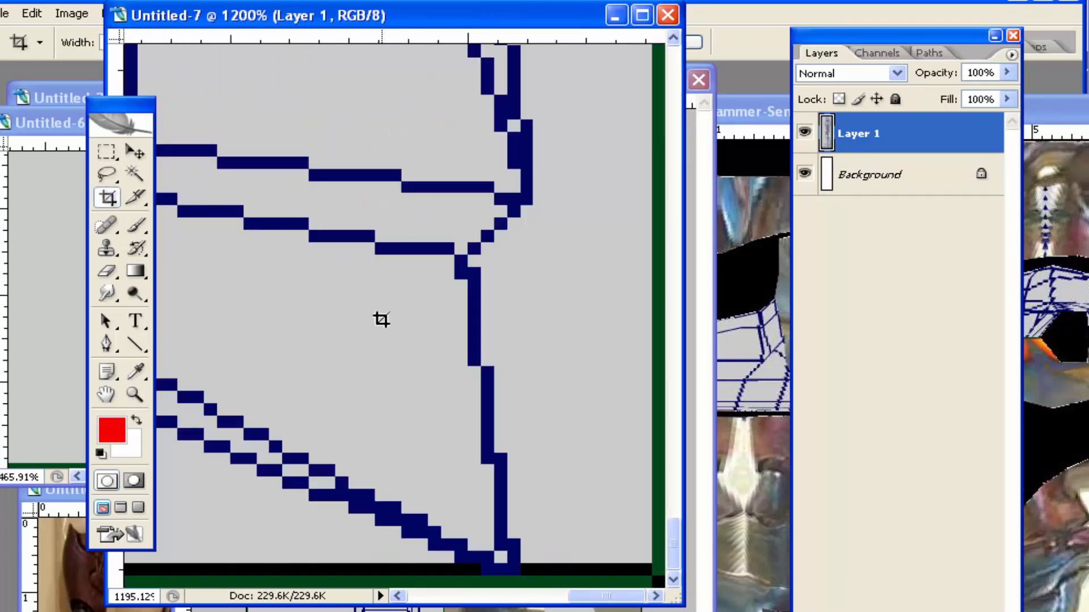
Fit the cropped Untitled-7 image on screen and delete its Background layer, keeping the wireframe on Layer 1
left_click_drag(359, 1, 485, 2)
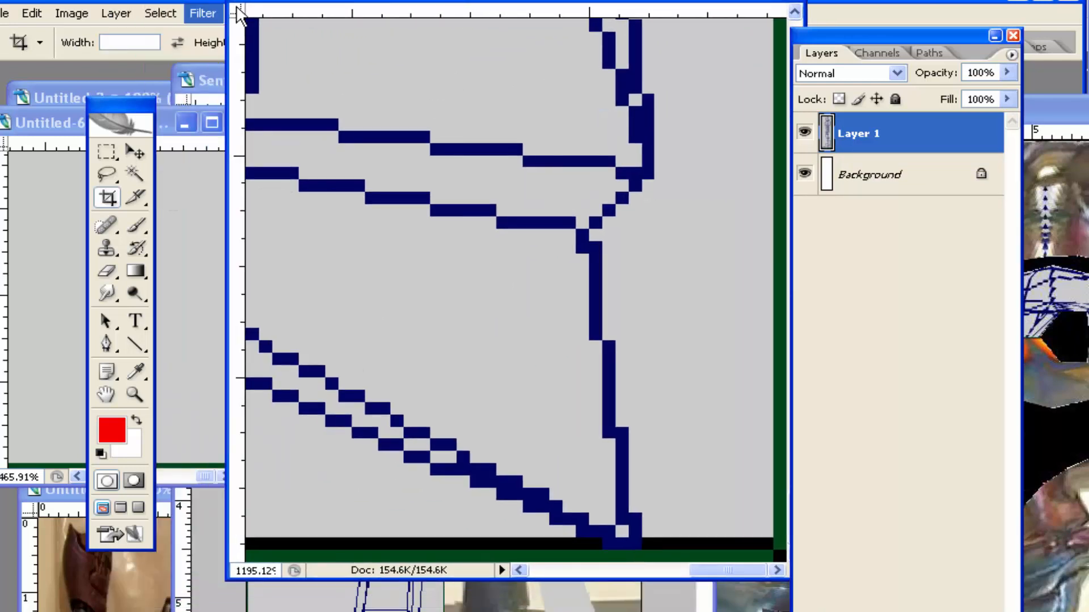
left_click_drag(325, 2, 326, 66)
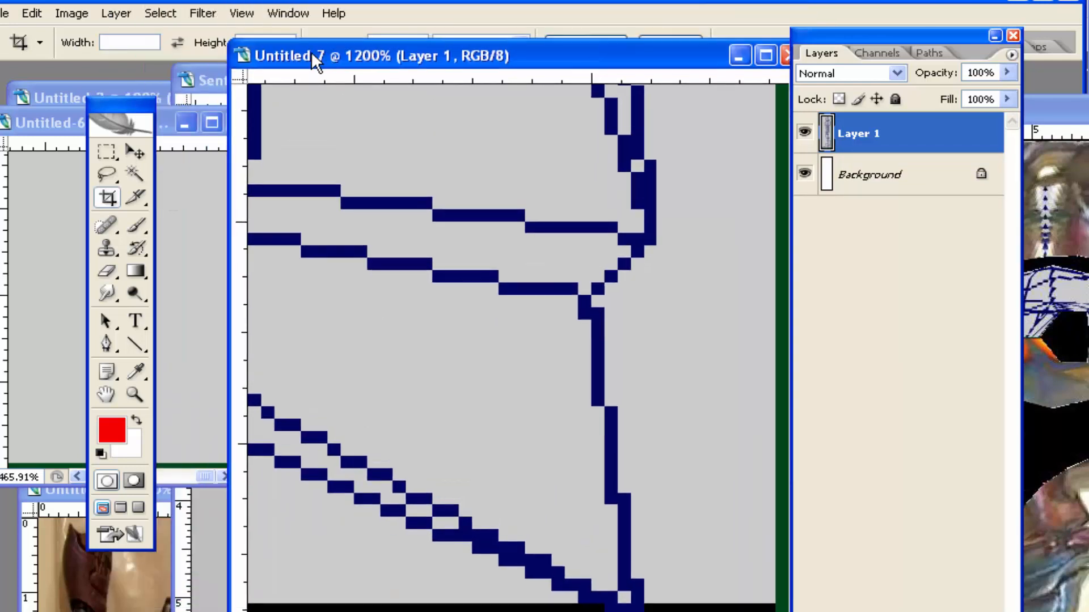
left_click(238, 13)
left_click(305, 168)
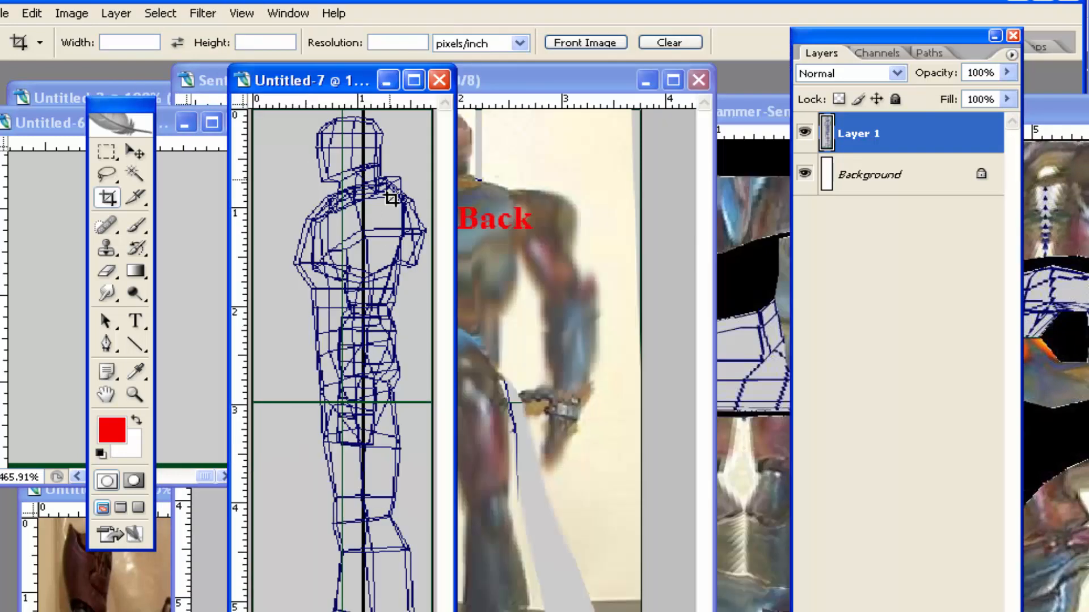
left_click_drag(341, 79, 393, 63)
left_click_drag(894, 178, 972, 611)
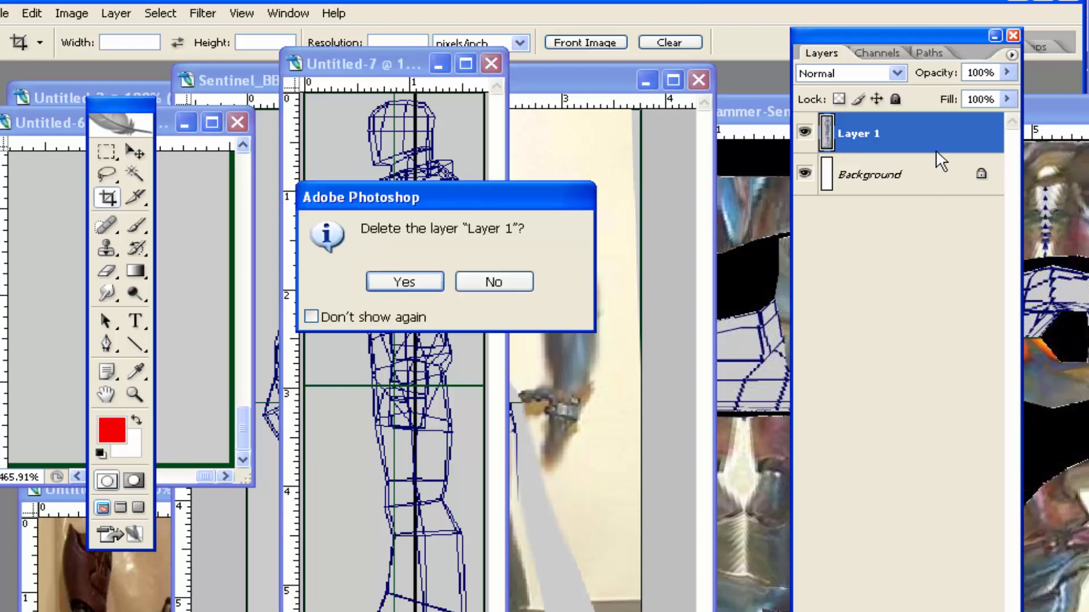
left_click(488, 282)
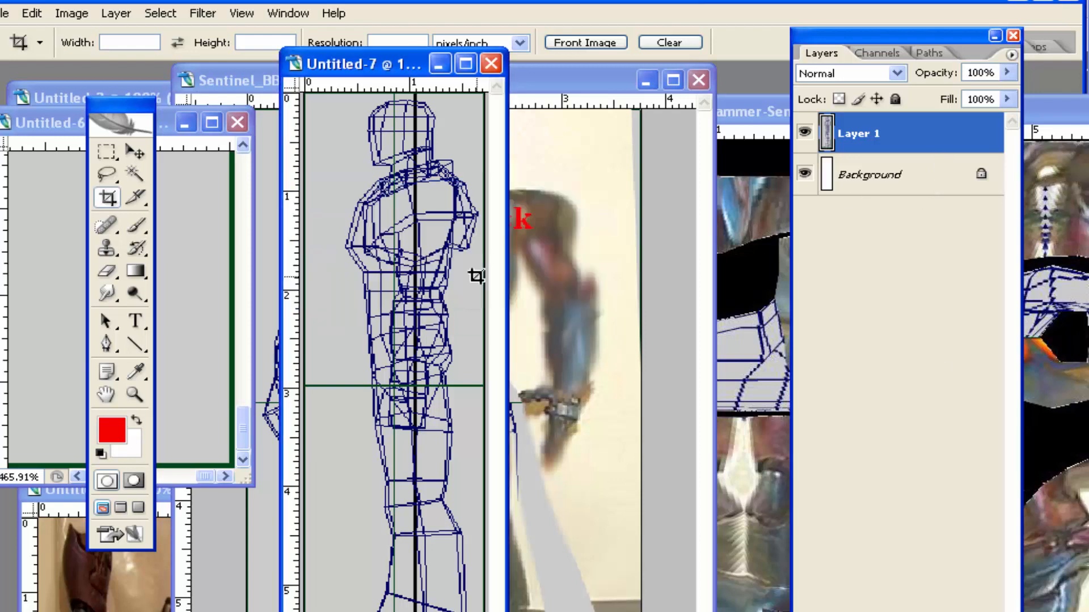
left_click_drag(894, 175, 973, 611)
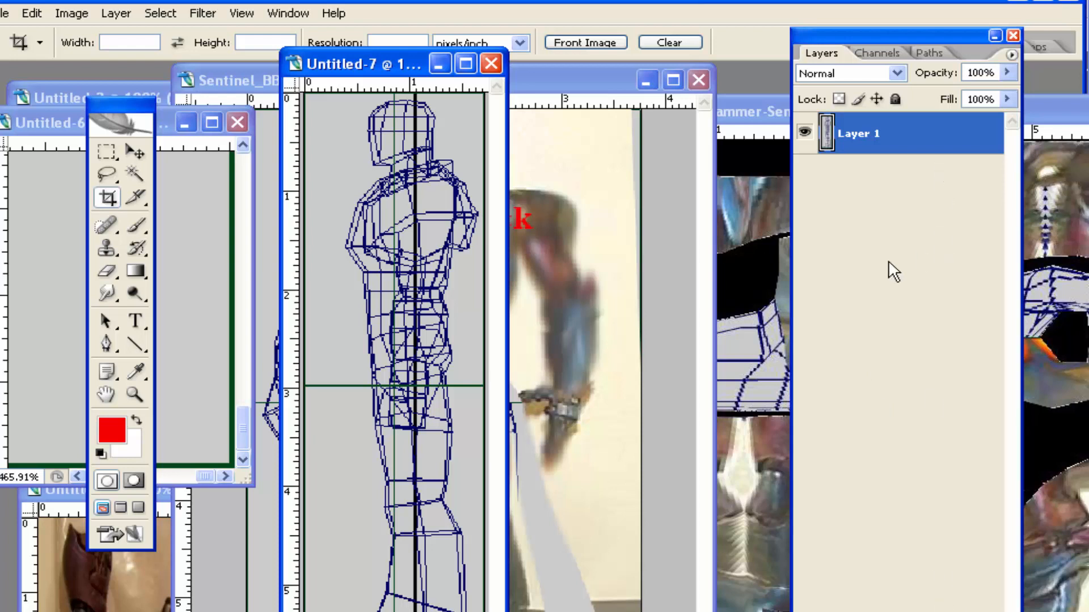
Add a new black-filled layer above the Untitled-7 wireframe and set its Fill to 46%
left_click(936, 611)
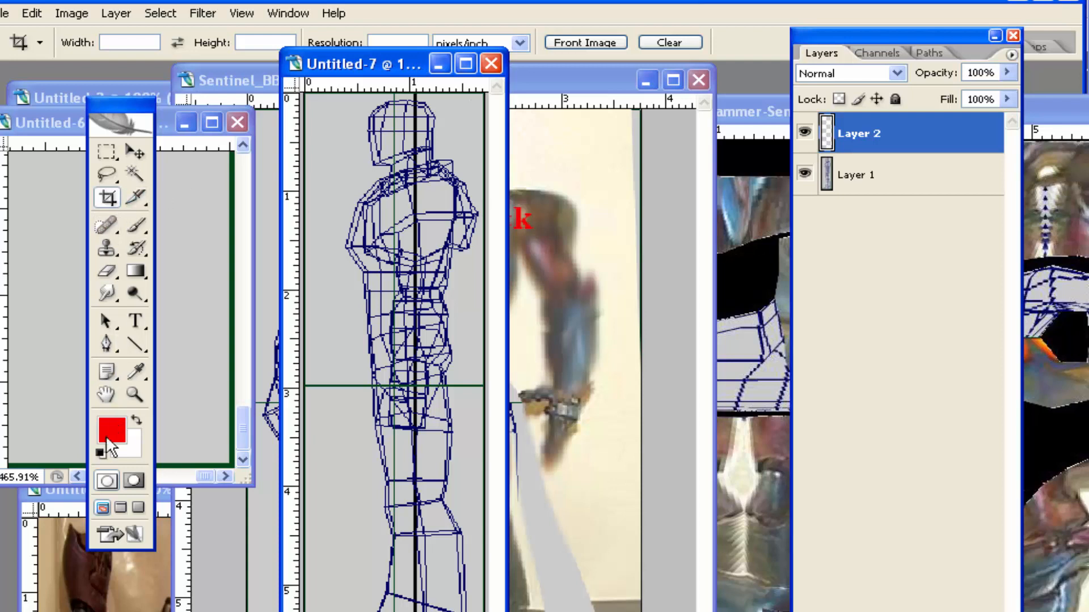
left_click(134, 266)
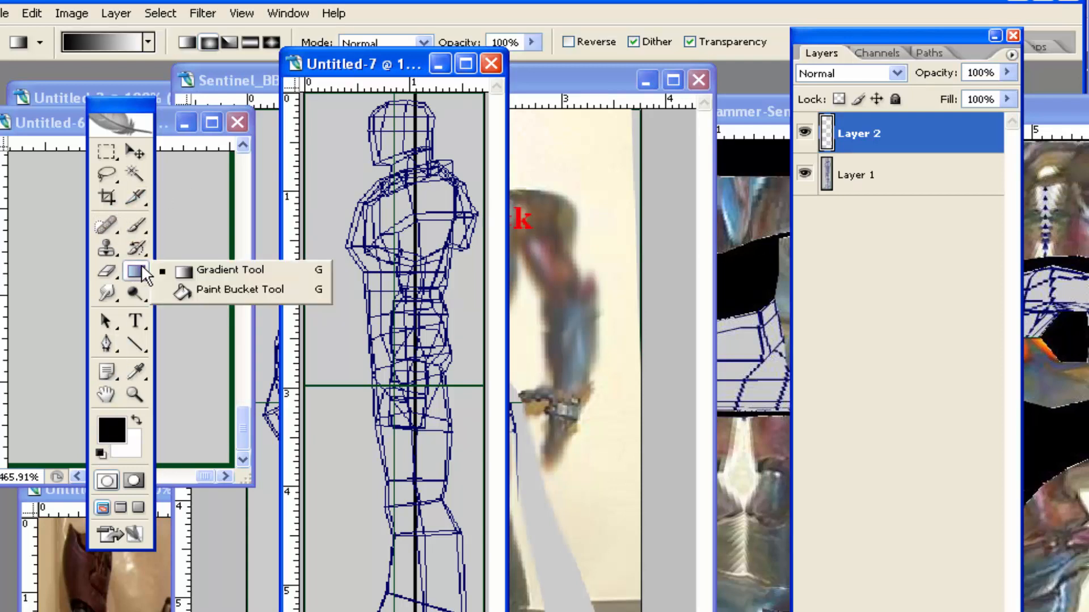
left_click(169, 291)
left_click(332, 157)
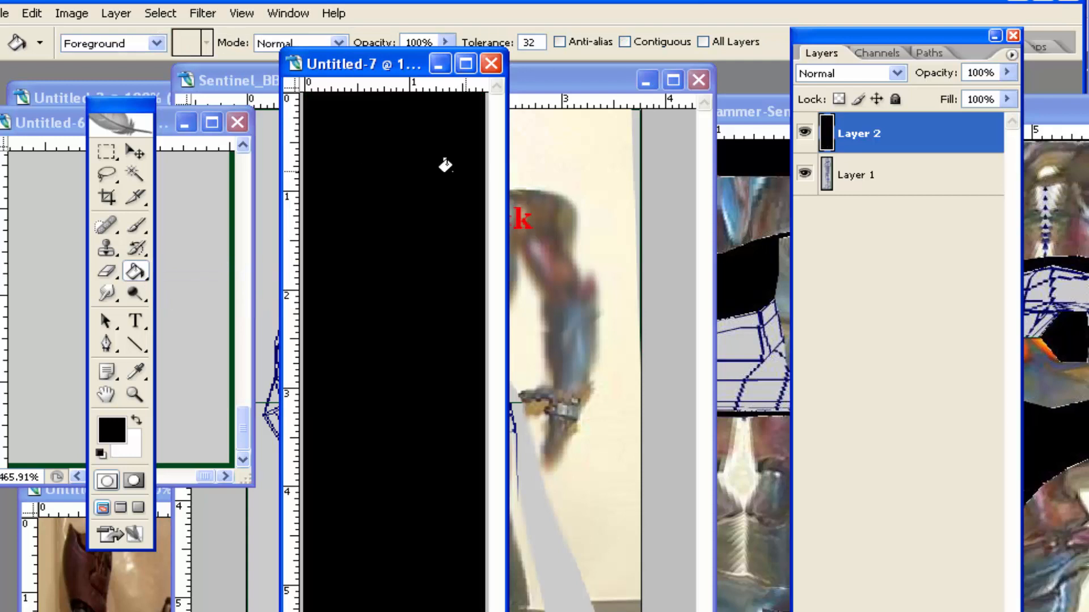
left_click(1006, 98)
left_click_drag(997, 118, 946, 122)
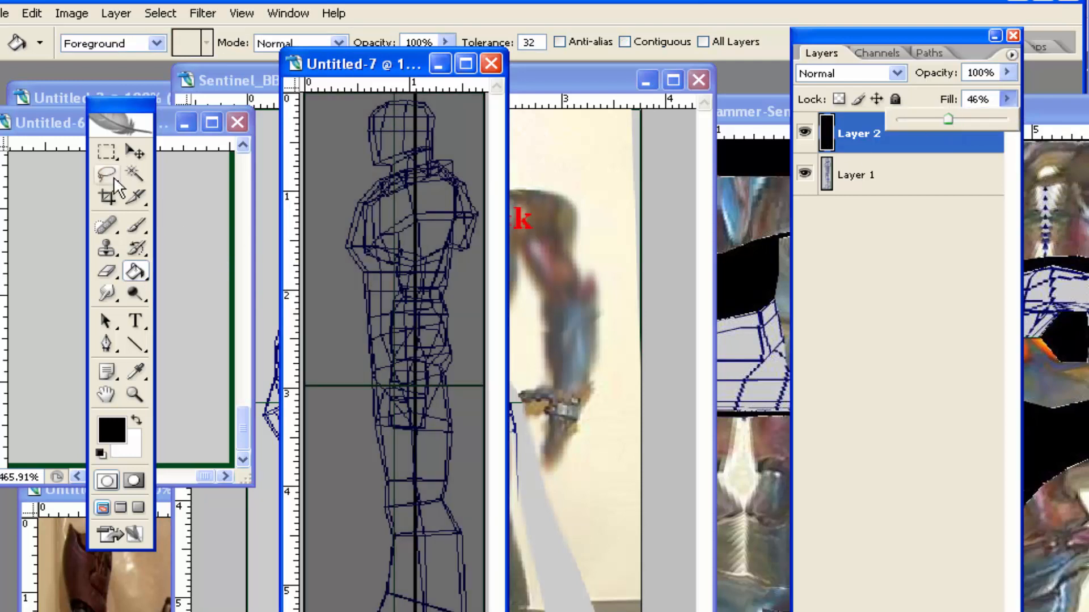
Select the area of Layer 2 to the right of the figure's vertical centre line and fill it with white
left_click(110, 157)
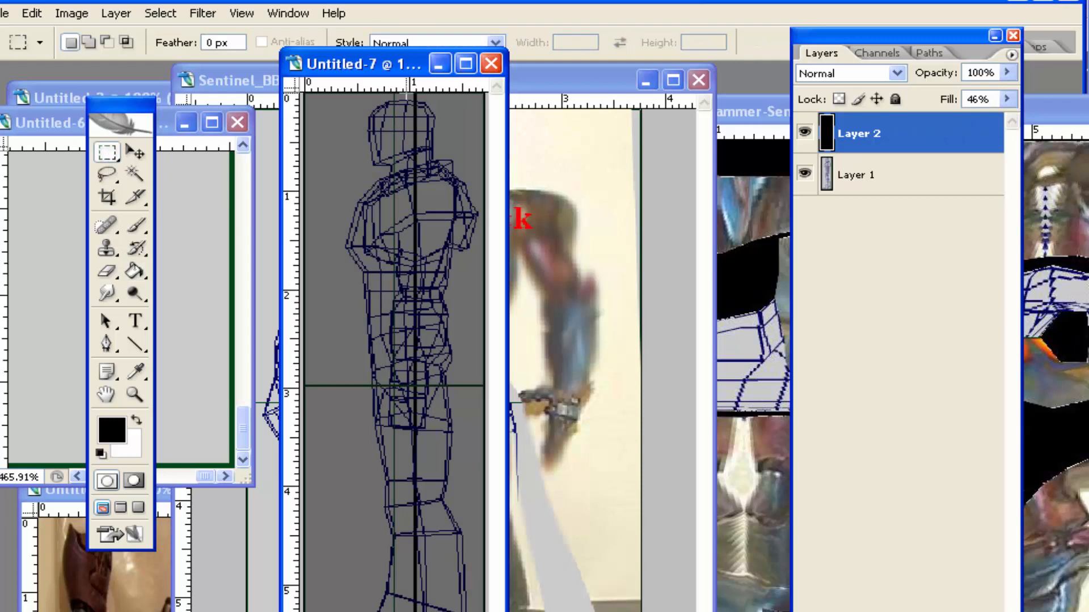
left_click_drag(447, 204, 485, 610)
key("Right")
key("Right")
key("Right")
key("Right")
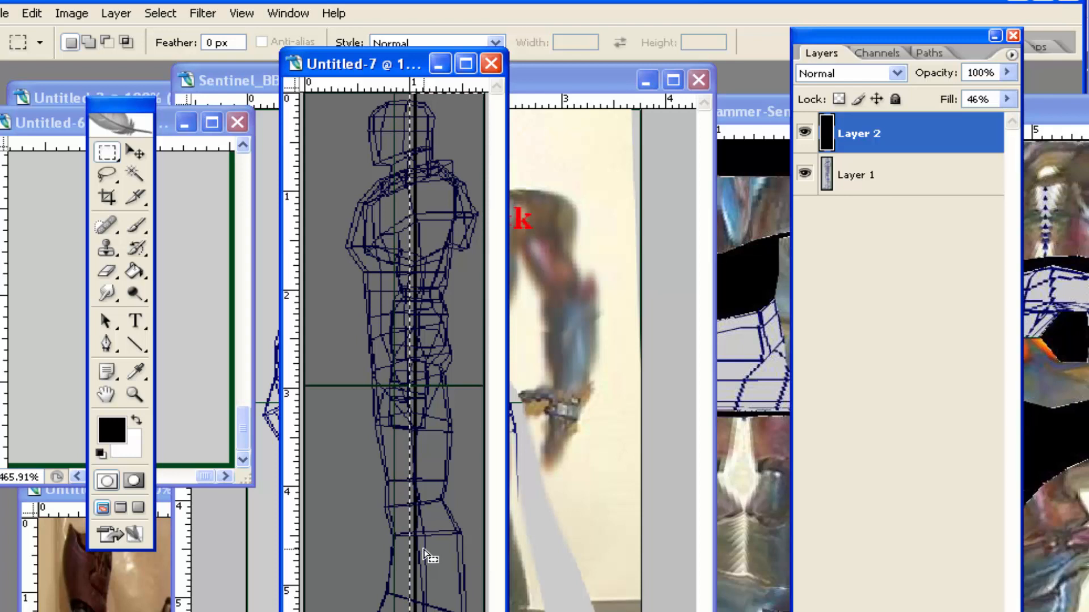
left_click(139, 418)
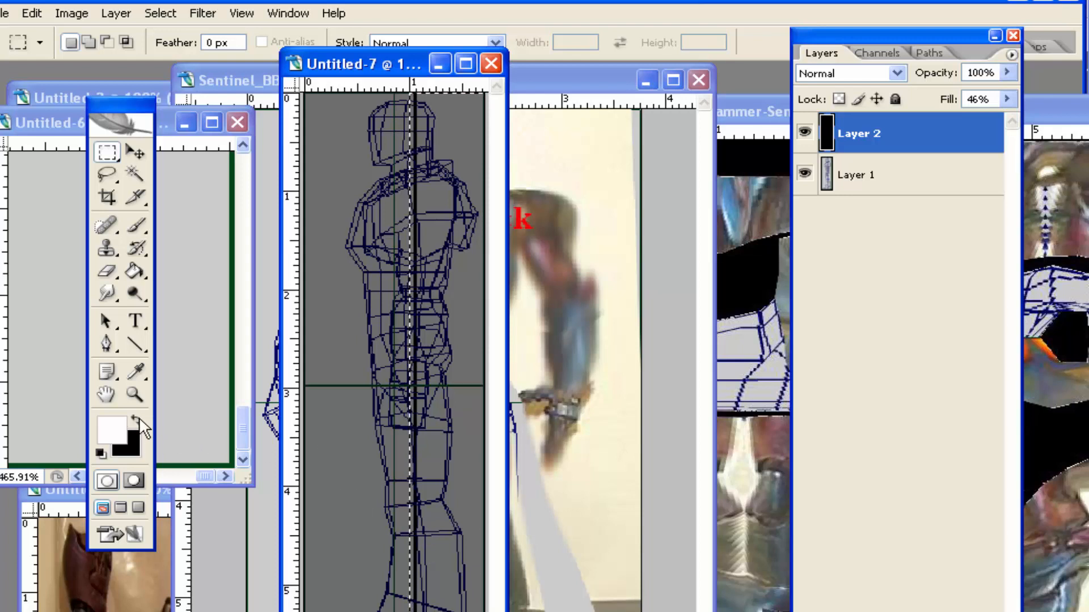
left_click(135, 271)
left_click(436, 165)
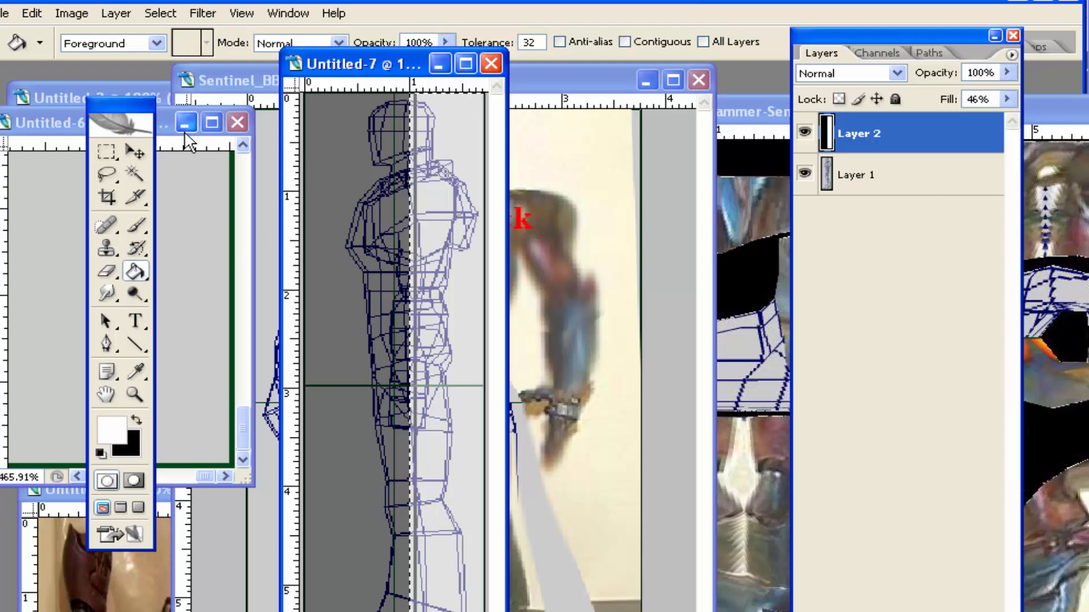
Deselect the white half and apply a blur to Layer 2 to soften the black-white boundary
left_click(107, 154)
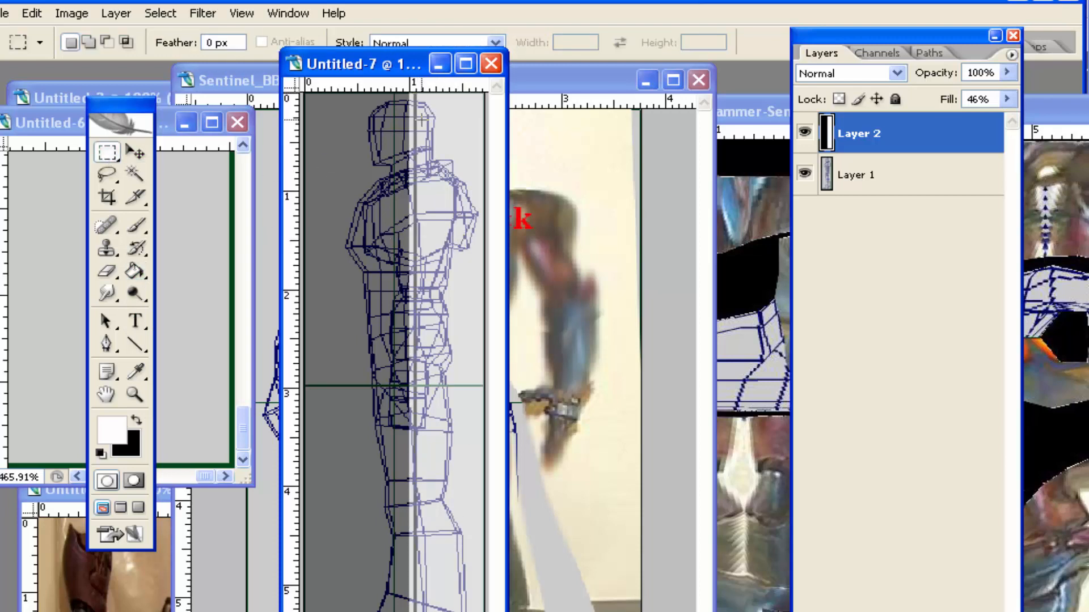
left_click(202, 13)
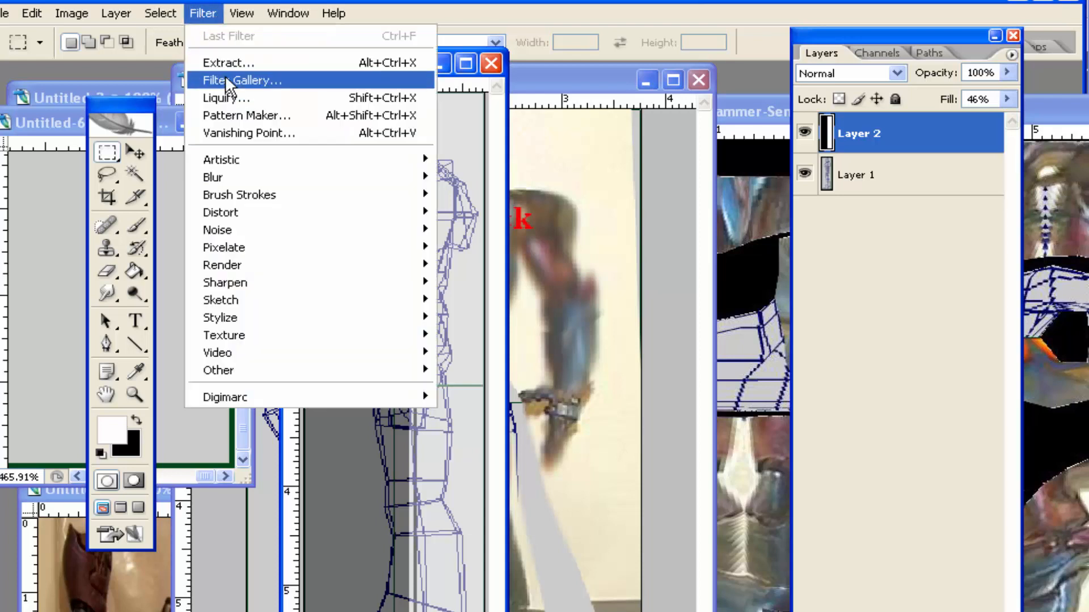
mouse_move(398, 174)
left_click(500, 249)
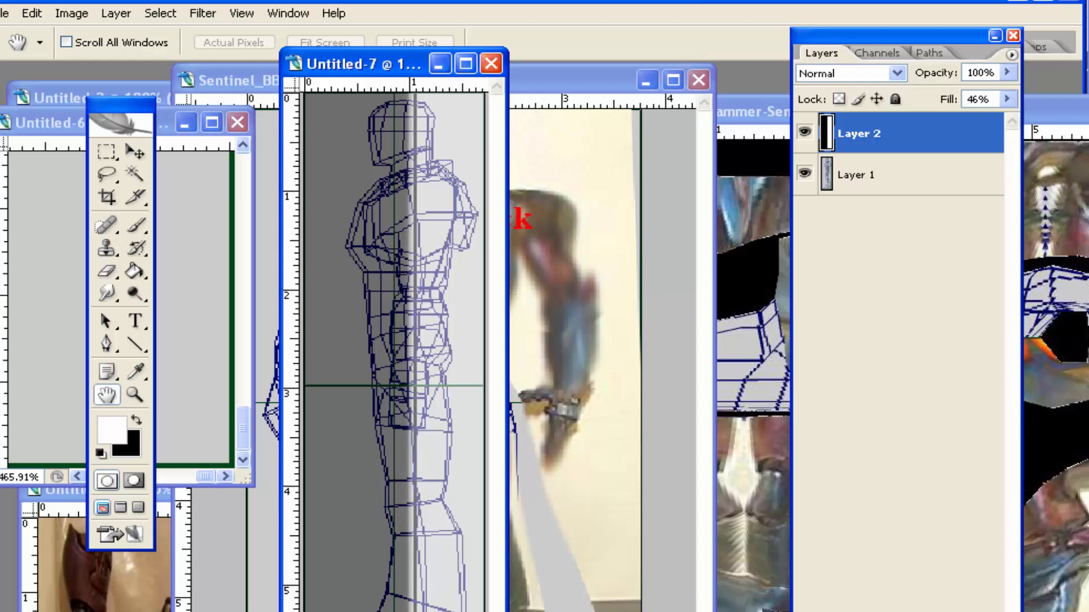
key("m")
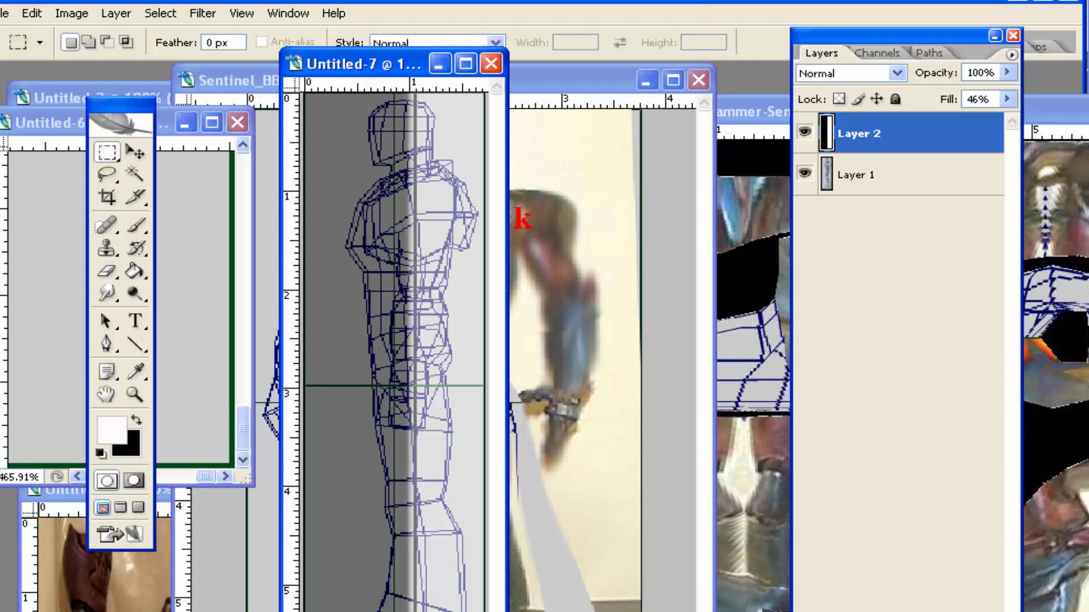
Set the Fill of Layer 2 to 100%
left_click(1008, 100)
left_click_drag(995, 124, 1037, 130)
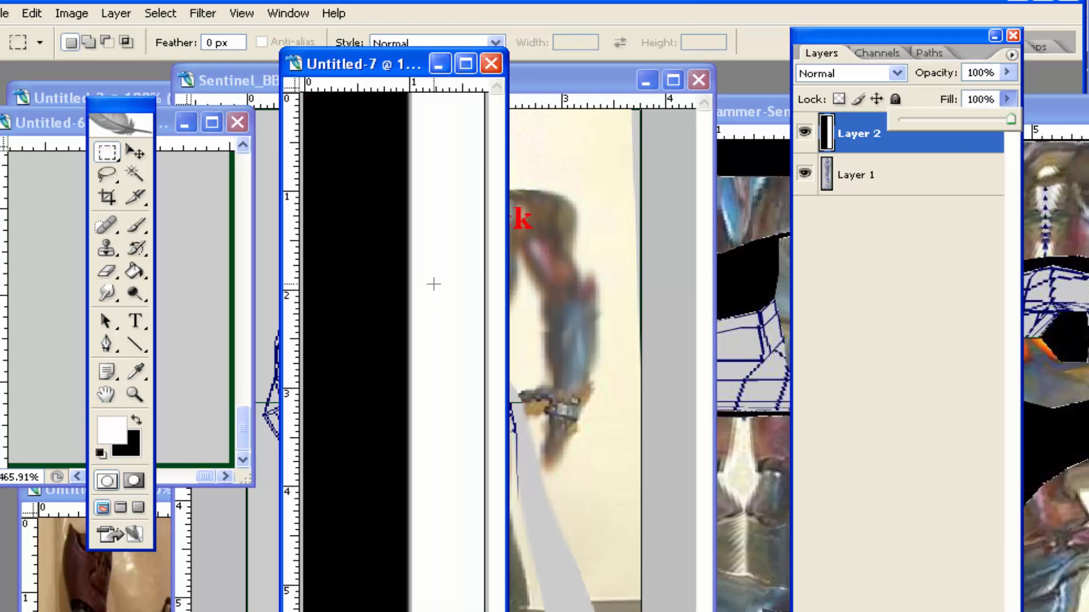
left_click(434, 284)
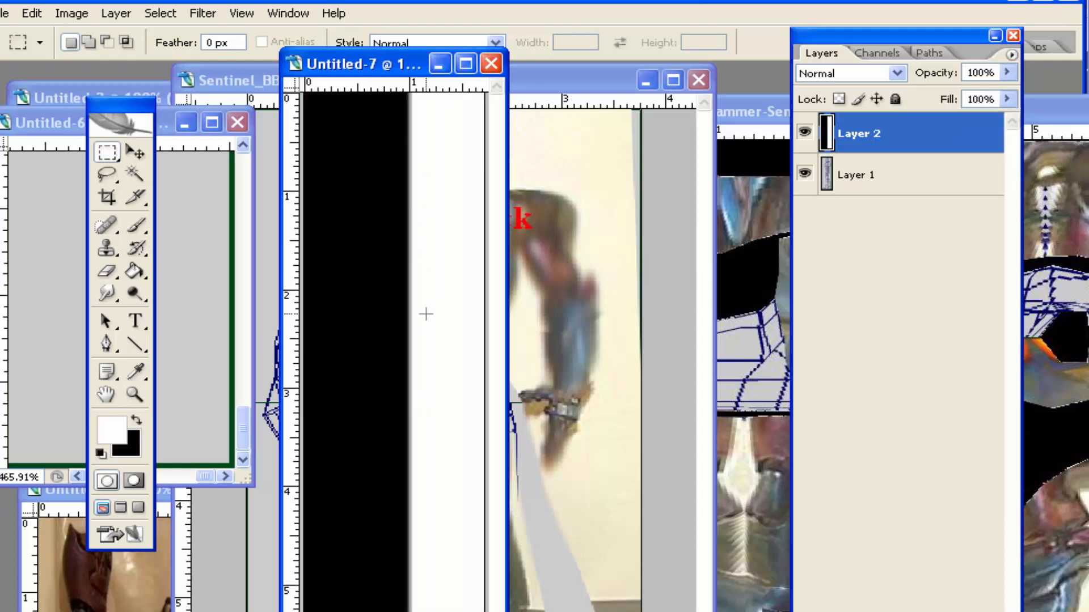
Save the side template to the Desktop as Sentinel_BSA.psd in Photoshop format
left_click(6, 14)
left_click(57, 227)
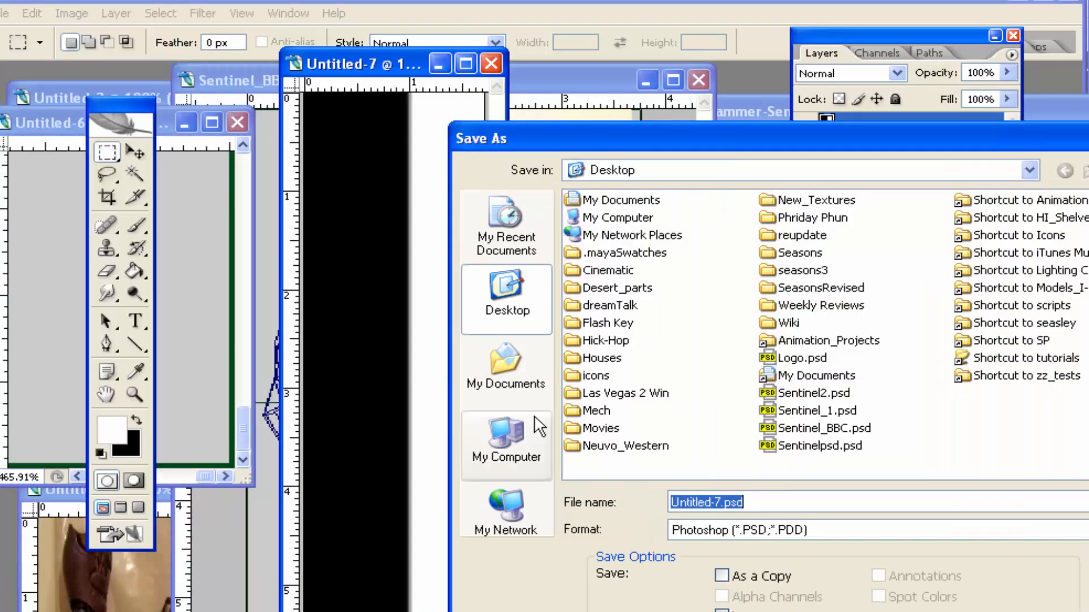
left_click(779, 506)
key("shift+Left")
key("shift+Left")
key("shift+Left")
key("shift+Left")
key("shift+Left")
key("shift+Left")
key("shift+Left")
key("shift+Left")
key("shift+Left")
key("shift+Left")
type("Sent")
type("inel_")
type("A")
key("BackSpace")
type("BSA")
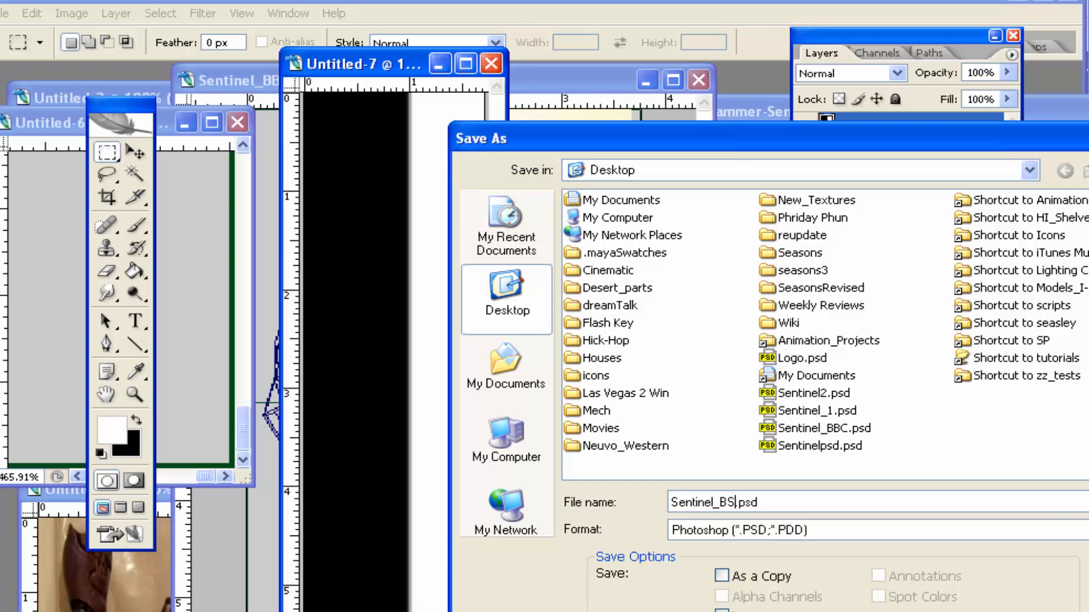
key("Return")
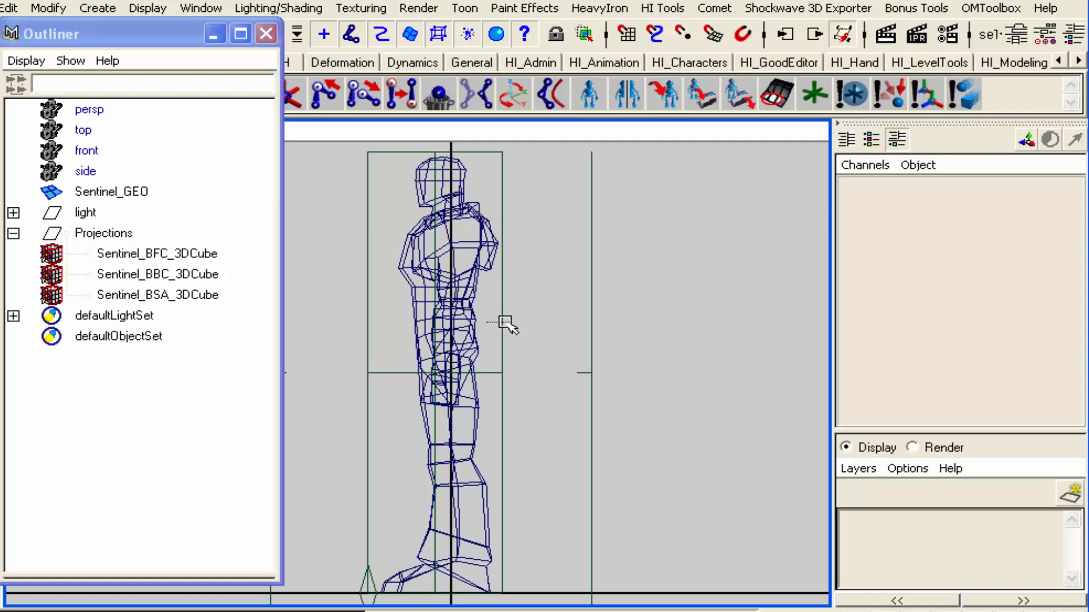
In Maya, change the image of the Sentinel_BSA_File texture on the side projection to Sentinel_BSA.psd
left_click(500, 321)
key("m")
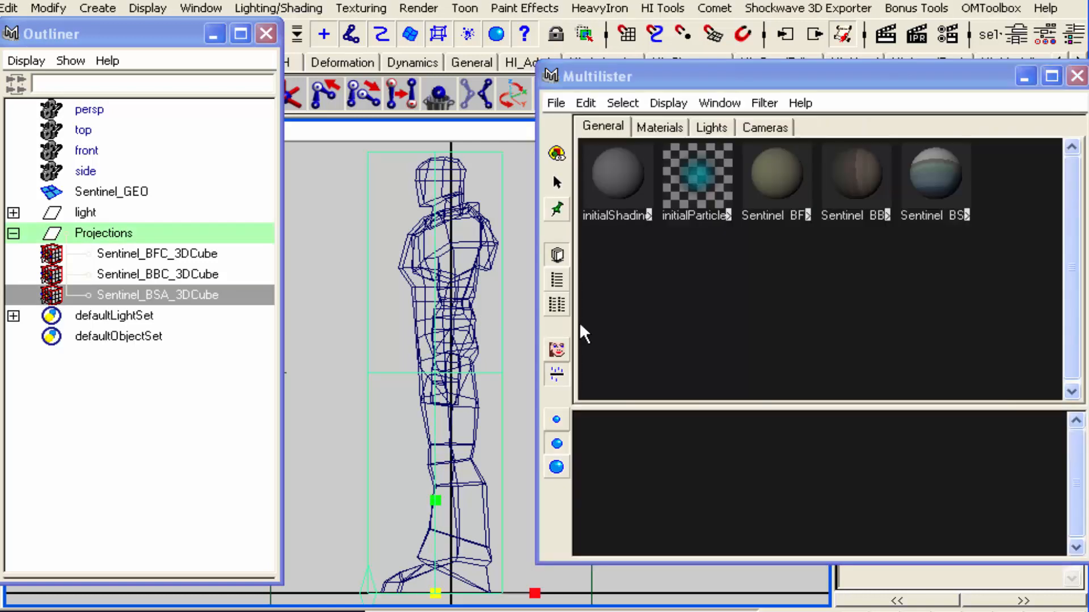
left_click(964, 213)
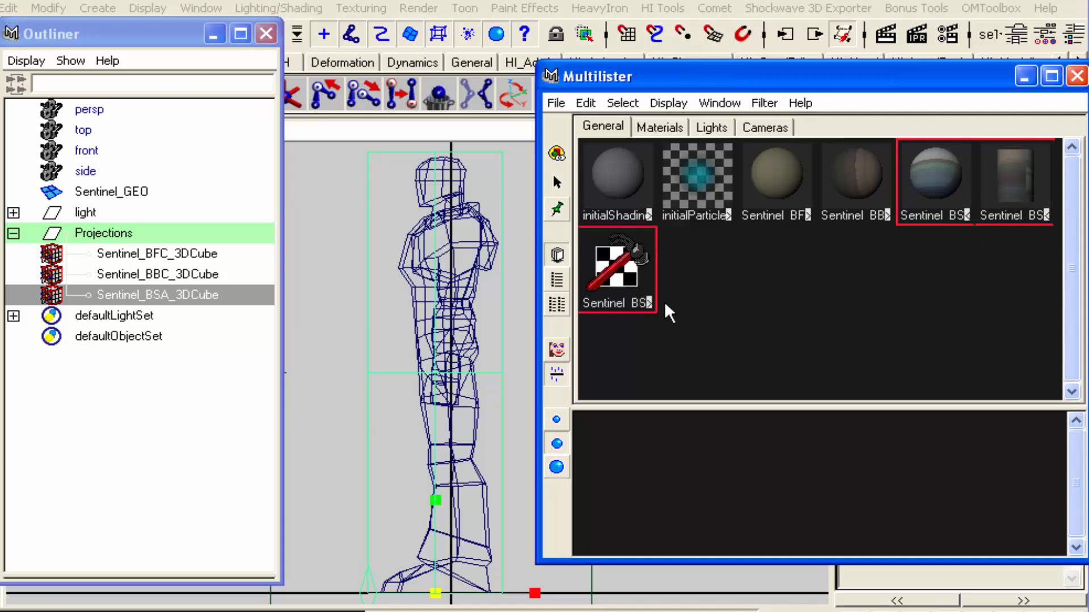
double_click(762, 301)
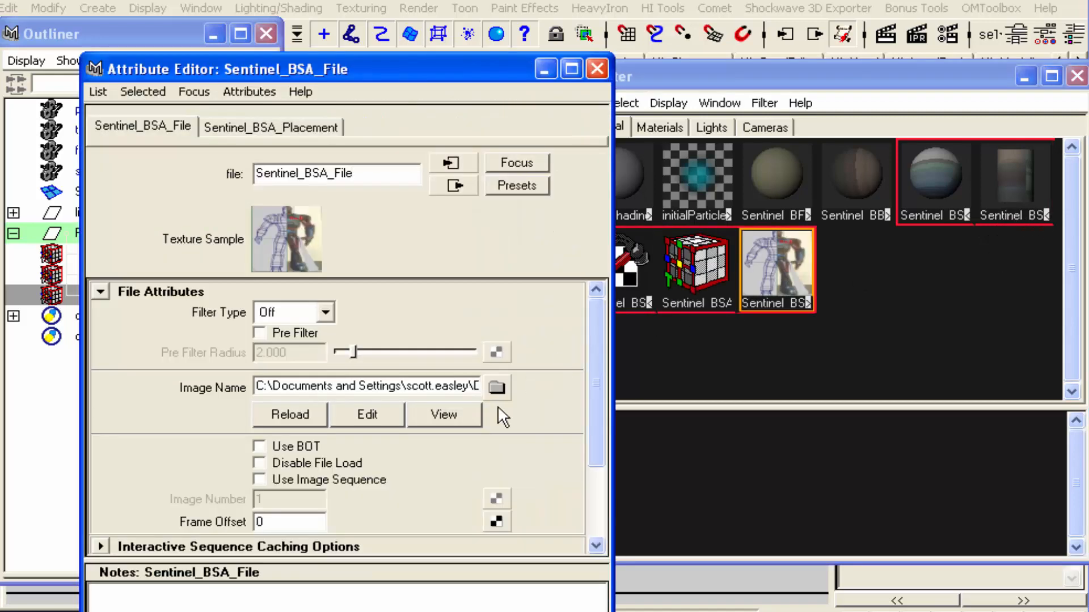
left_click_drag(460, 386, 588, 399)
left_click_drag(480, 391, 534, 390)
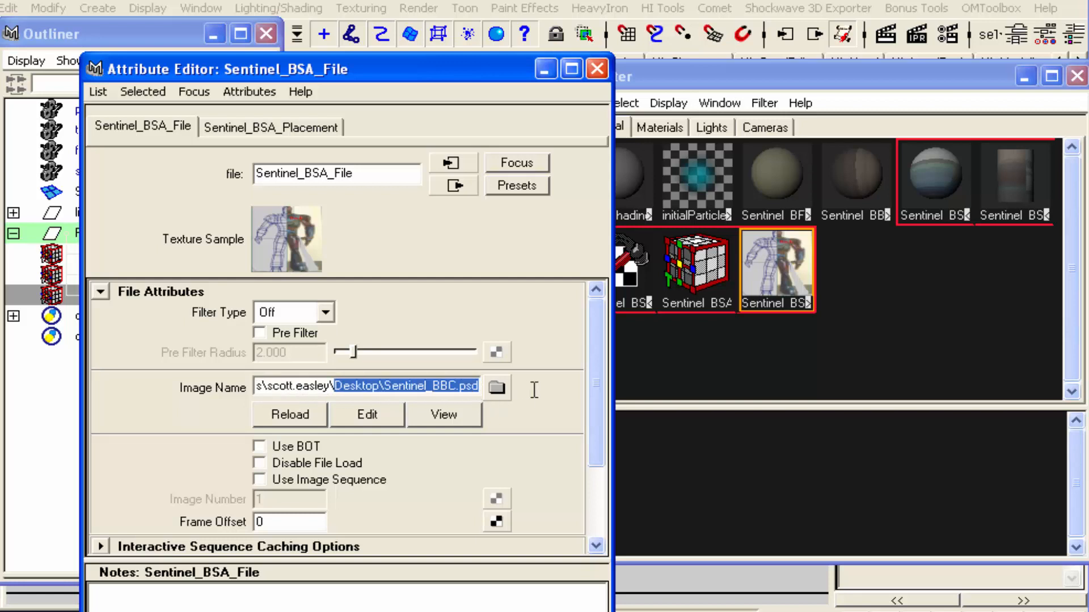
left_click(456, 385)
type("SA")
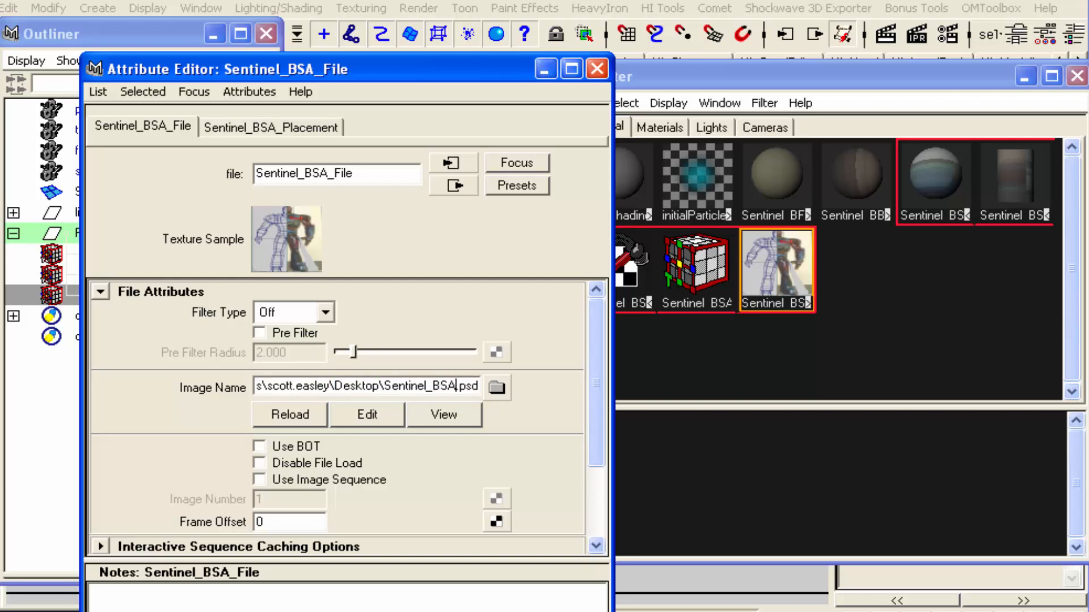
key("Return")
left_click(597, 68)
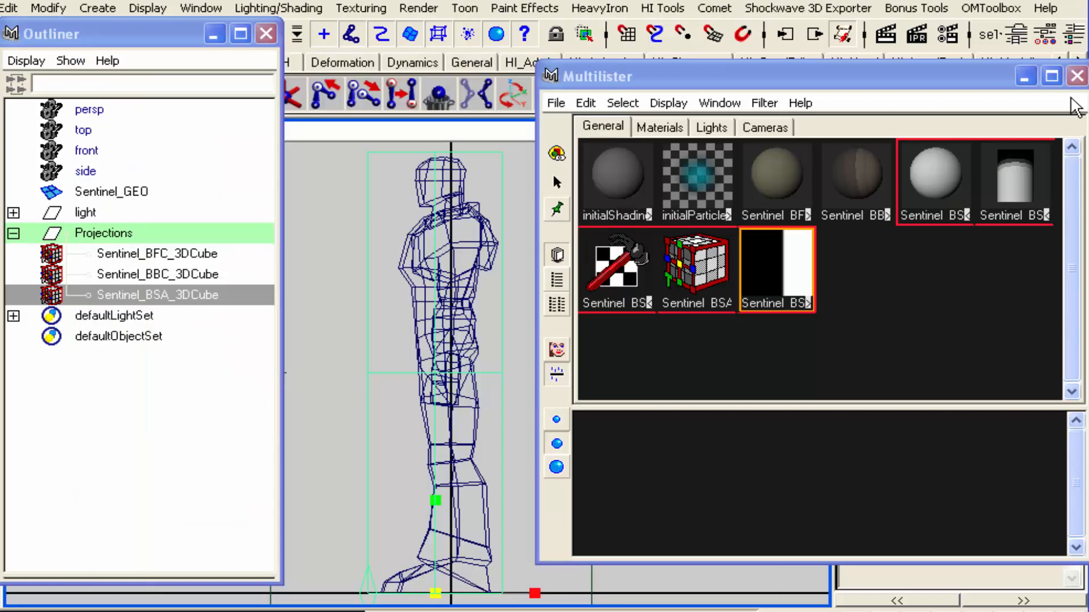
Close the Multilister and Outliner, deselect the side projection, and show the Sentinel in the perspective view
left_click(1077, 76)
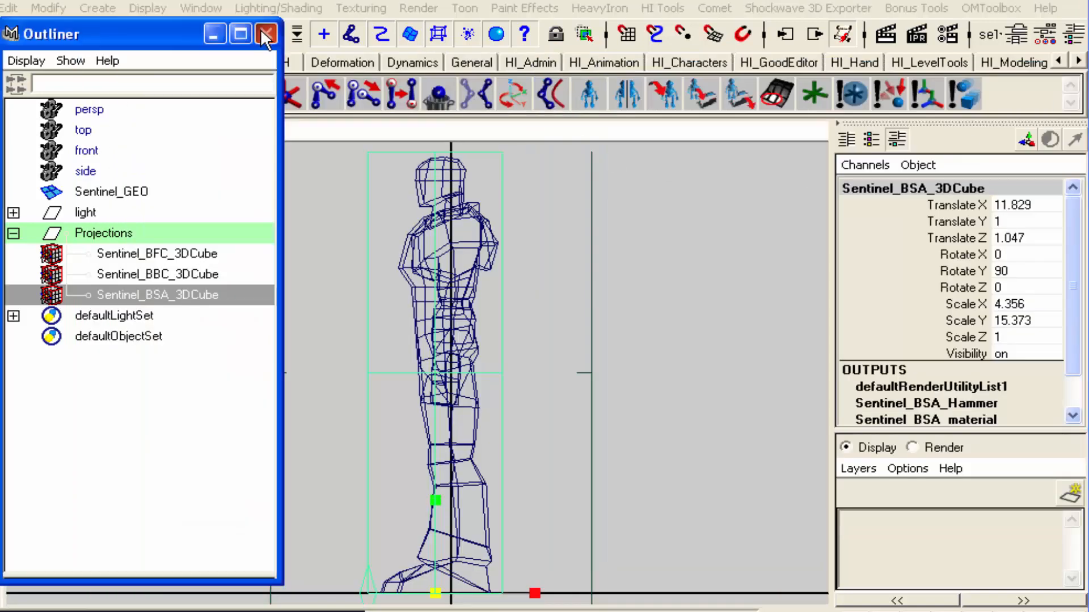
left_click(266, 34)
left_click(270, 261)
left_click(697, 298)
key("space")
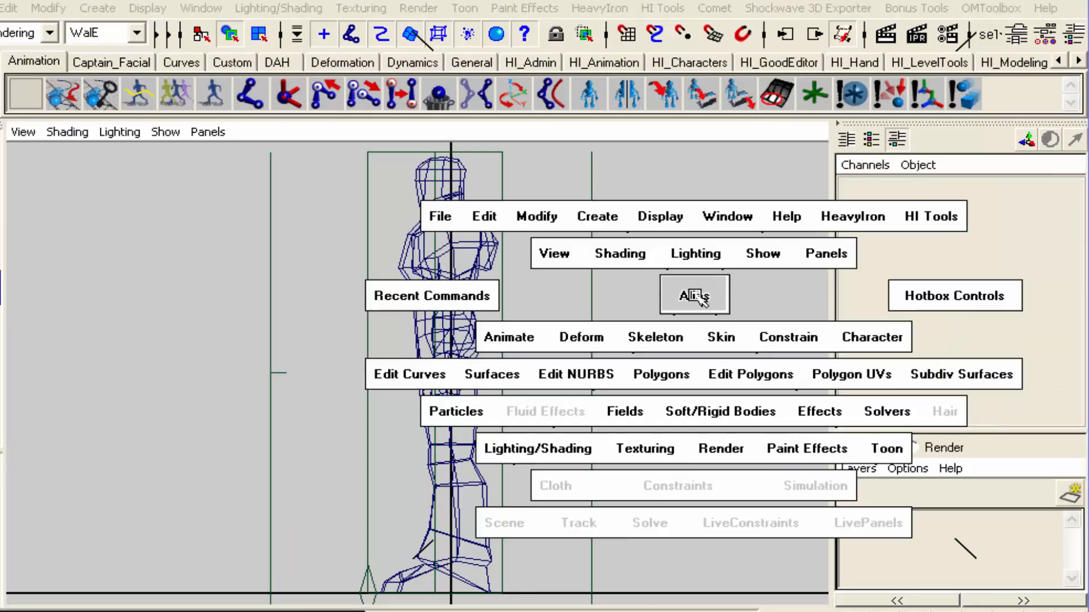
left_click_drag(697, 295, 689, 270)
left_click_drag(613, 363, 617, 346, "alt")
right_click_drag(534, 371, 624, 380, "alt")
Assign the Sentinel_BFC front material to the Sentinel mesh from the Multilister
key("m")
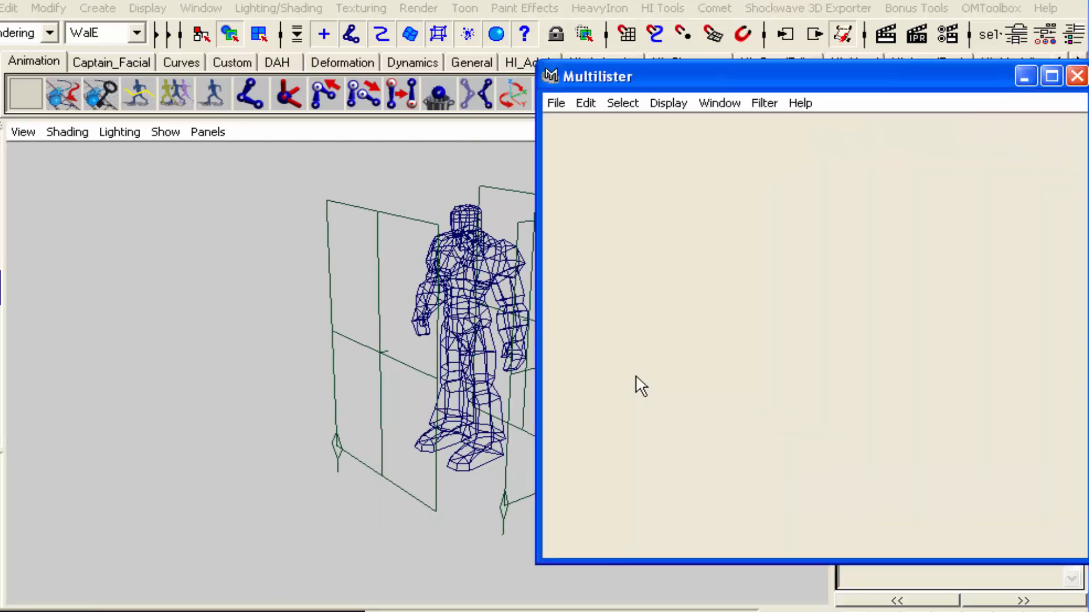
left_click(781, 175)
left_click_drag(753, 70, 890, 209)
left_click(462, 215)
left_click(723, 241)
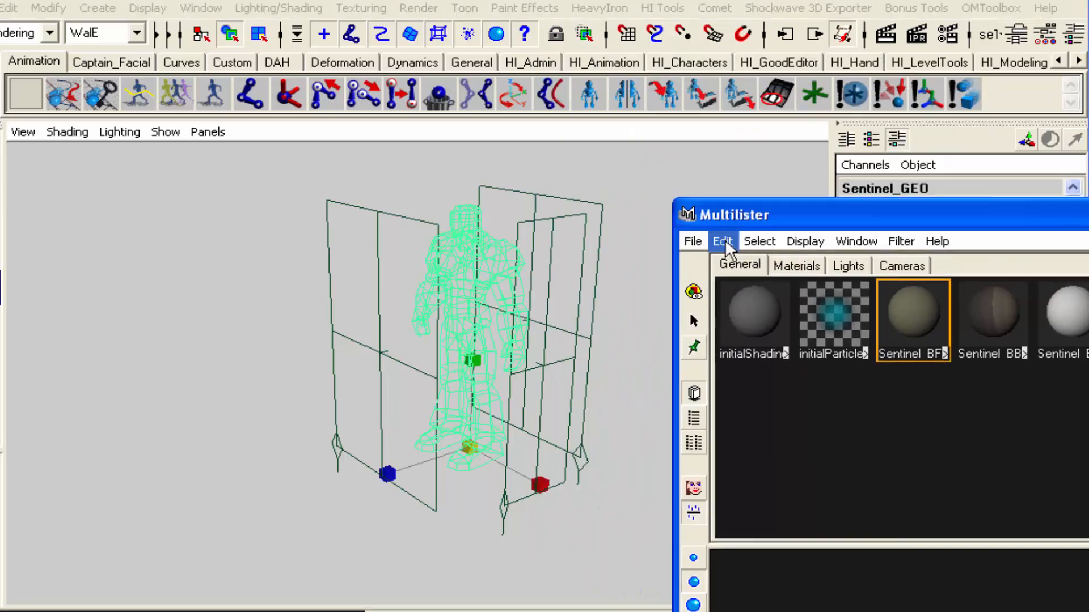
left_click(728, 264)
Render the front-textured Sentinel in perspective, both as a full figure and close up on the upper body
left_click(885, 36)
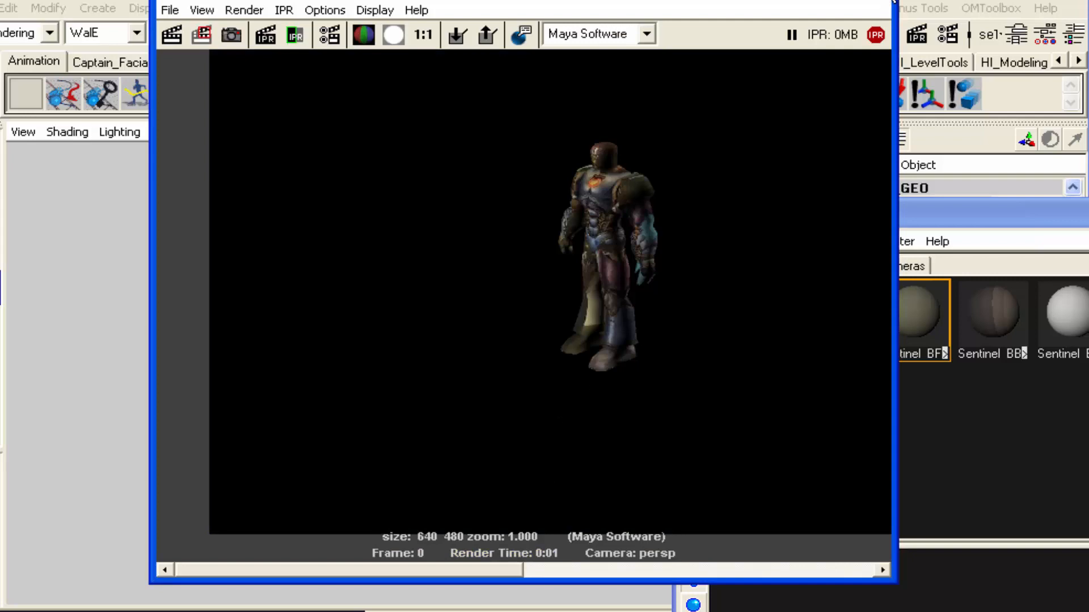
left_click(885, 1)
right_click_drag(397, 438, 766, 458, "alt")
middle_click_drag(472, 296, 393, 515, "alt")
right_click_drag(569, 385, 543, 432, "alt")
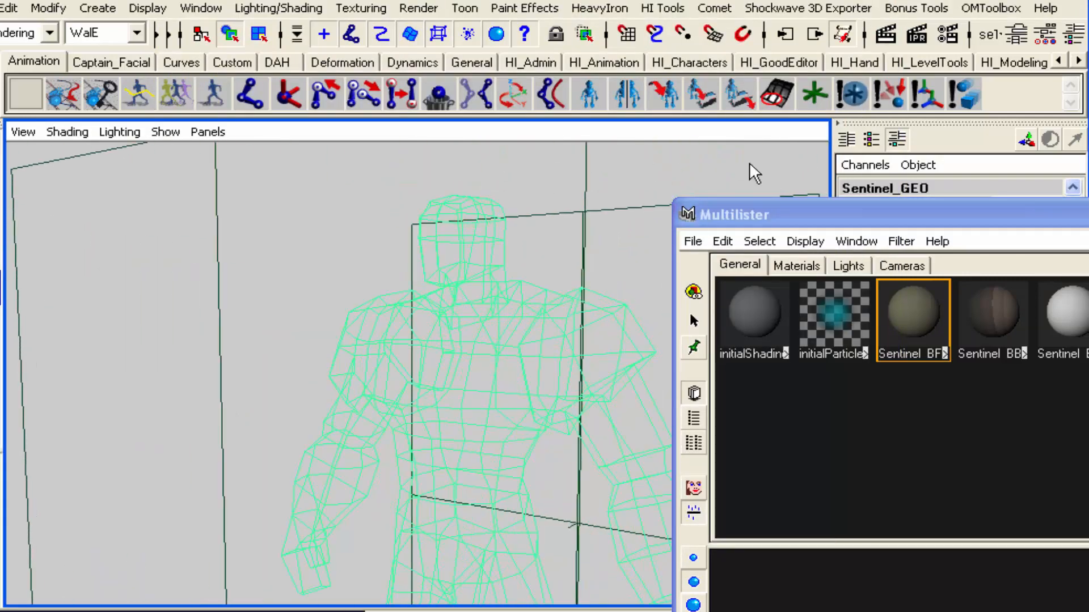
left_click(885, 35)
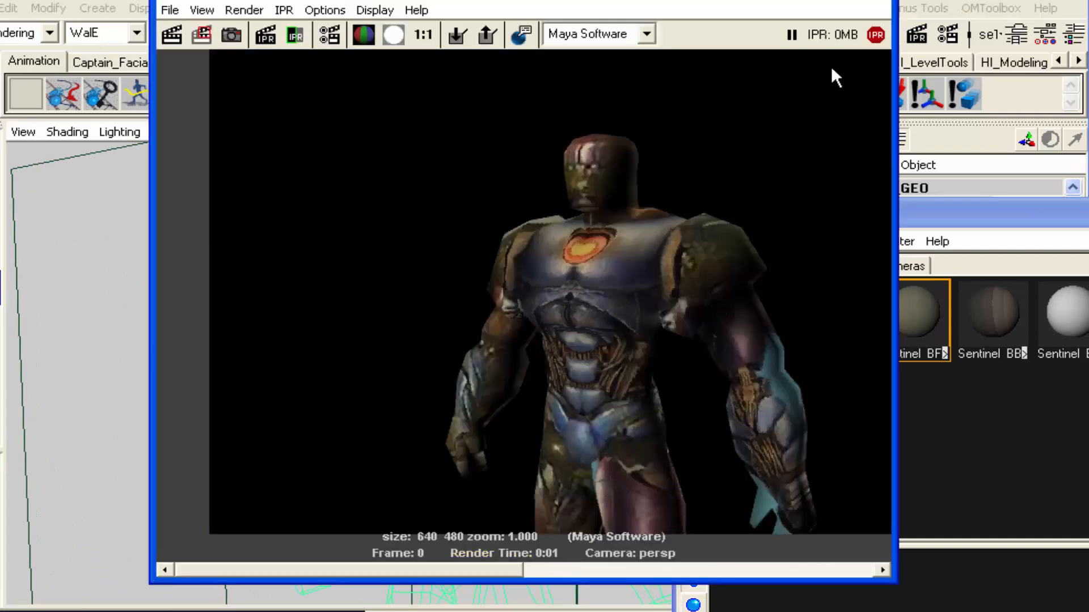
left_click(885, 1)
Assign the Sentinel_BBC back material to the selected Sentinel mesh
left_click(1004, 326)
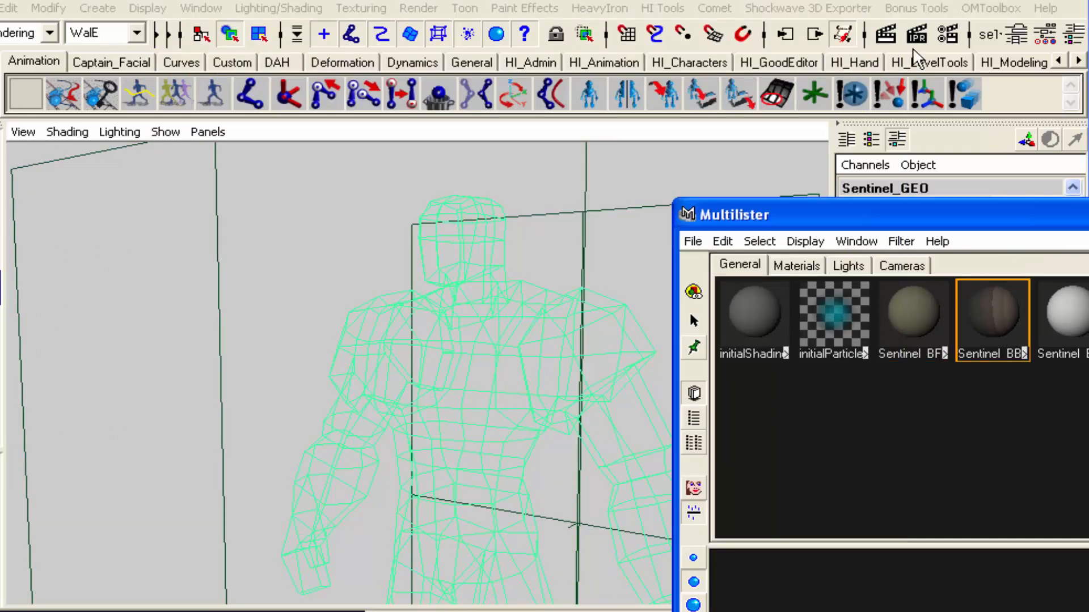
left_click(722, 241)
left_click(726, 267)
Render the Sentinel from behind and from the front to check the back projection
left_click_drag(599, 326, 280, 359, "alt")
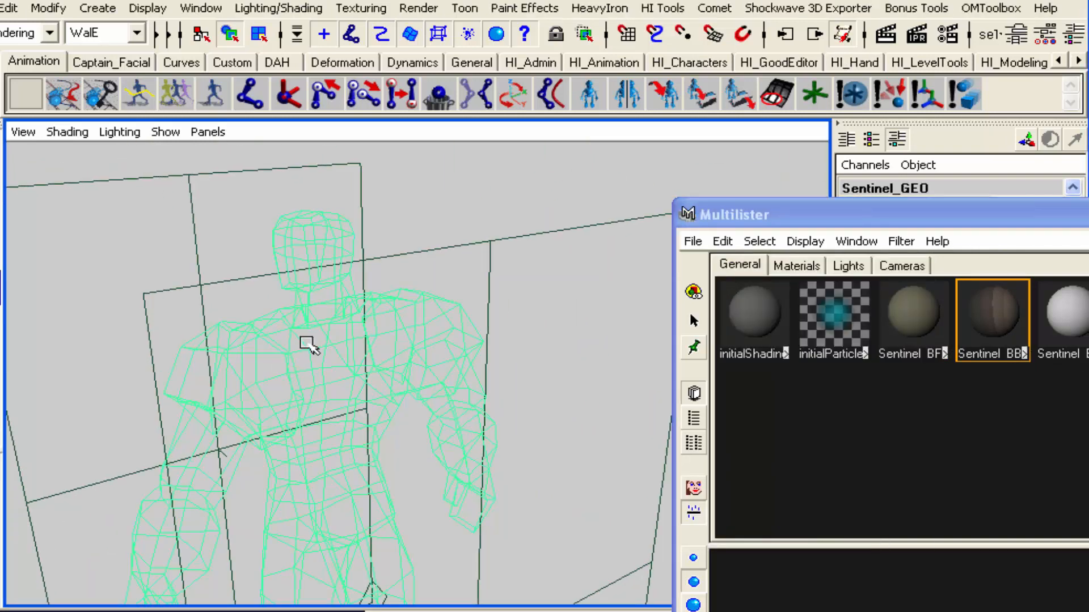
left_click(885, 35)
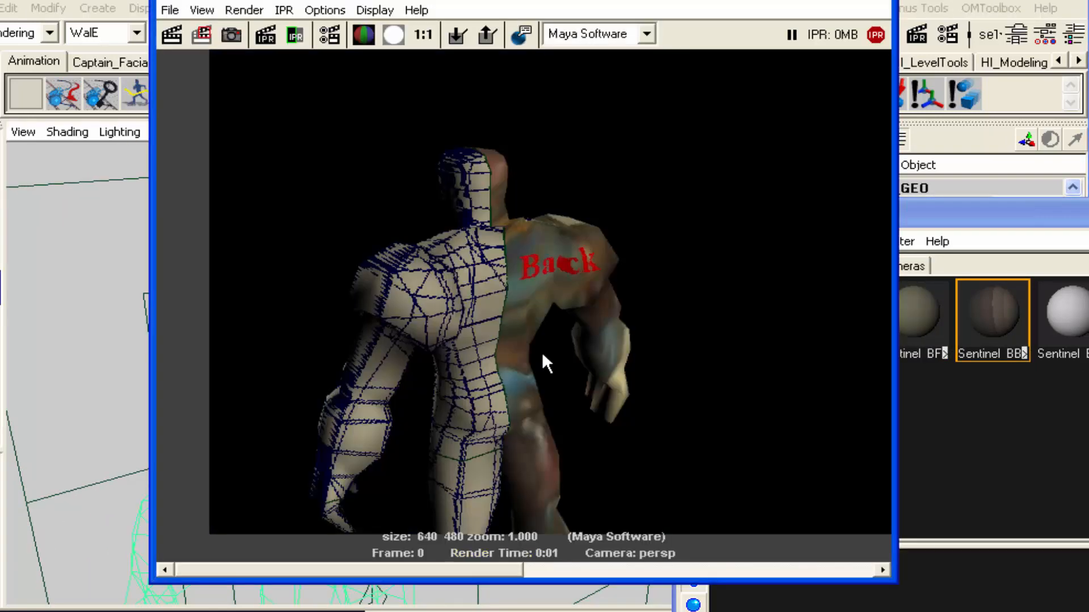
middle_click_drag(605, 321, 554, 329, "alt")
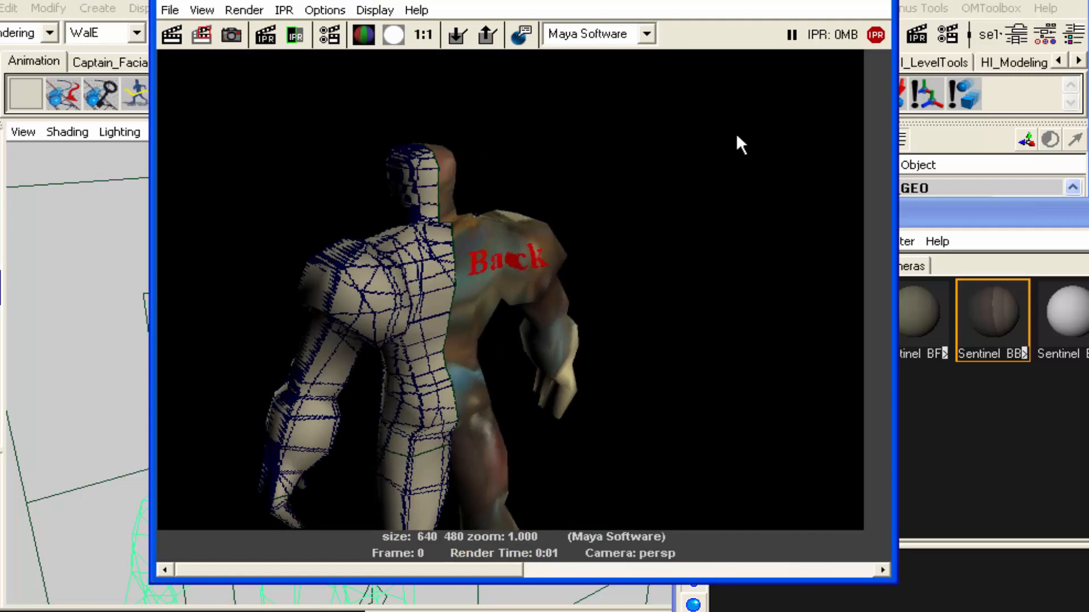
left_click(889, 4)
left_click_drag(428, 403, 669, 341, "alt")
left_click(885, 35)
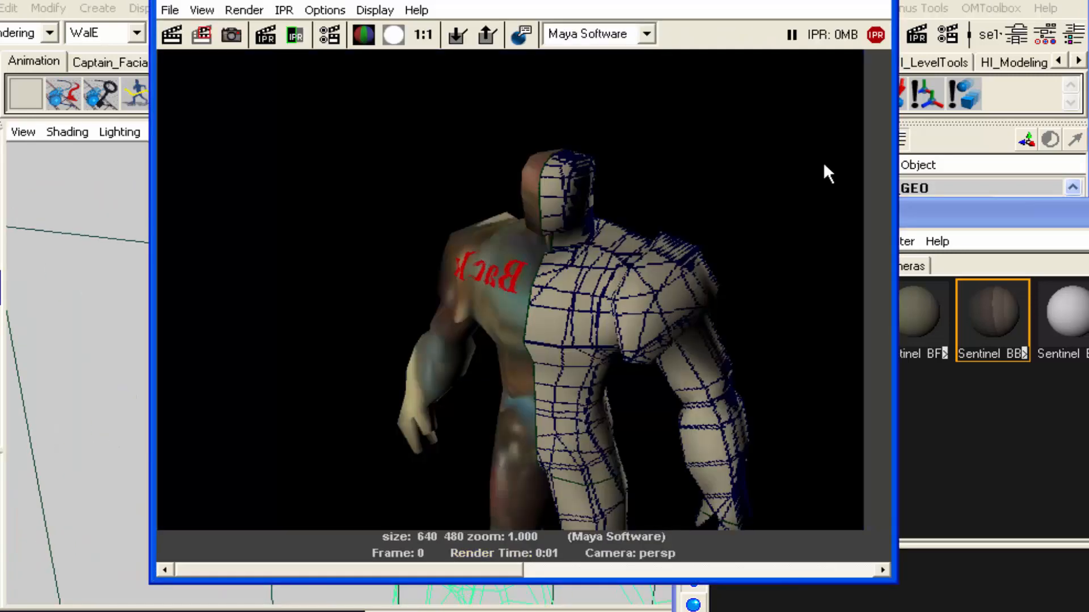
Assign the Sentinel_BSA side alpha material to the selected Sentinel mesh from the Multilister
left_click(889, 3)
left_click_drag(620, 322, 452, 364, "alt")
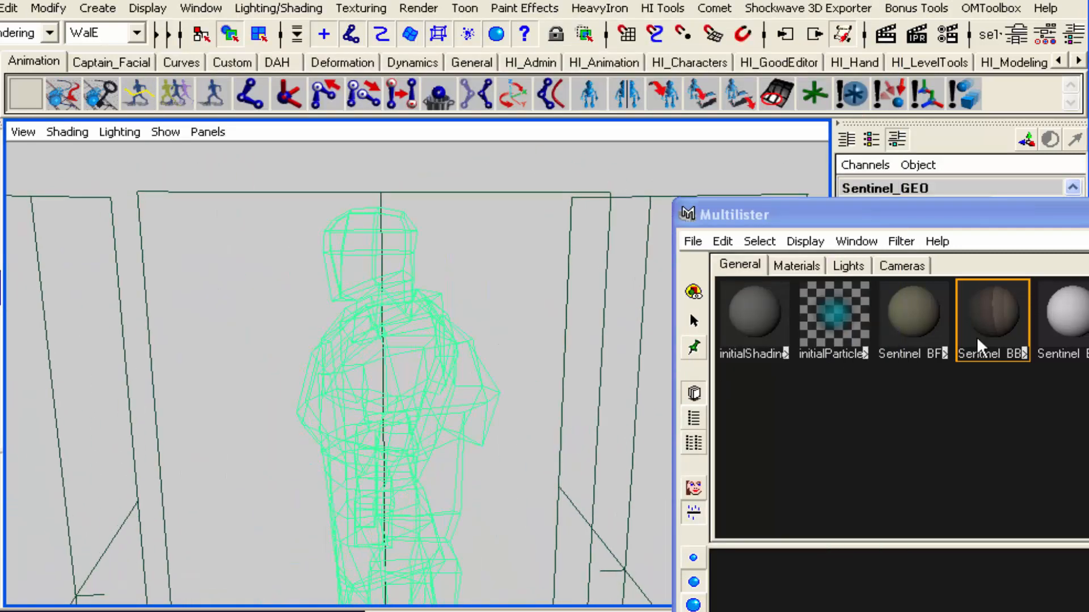
left_click(1074, 306)
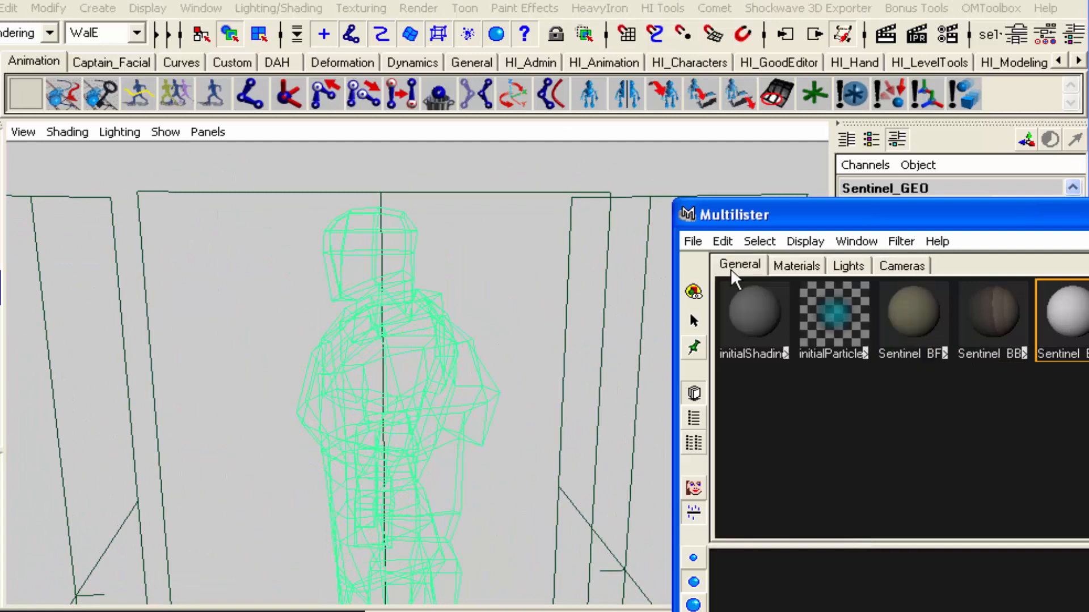
Render the Sentinel in perspective from two angles to check the side alpha projection
left_click(885, 36)
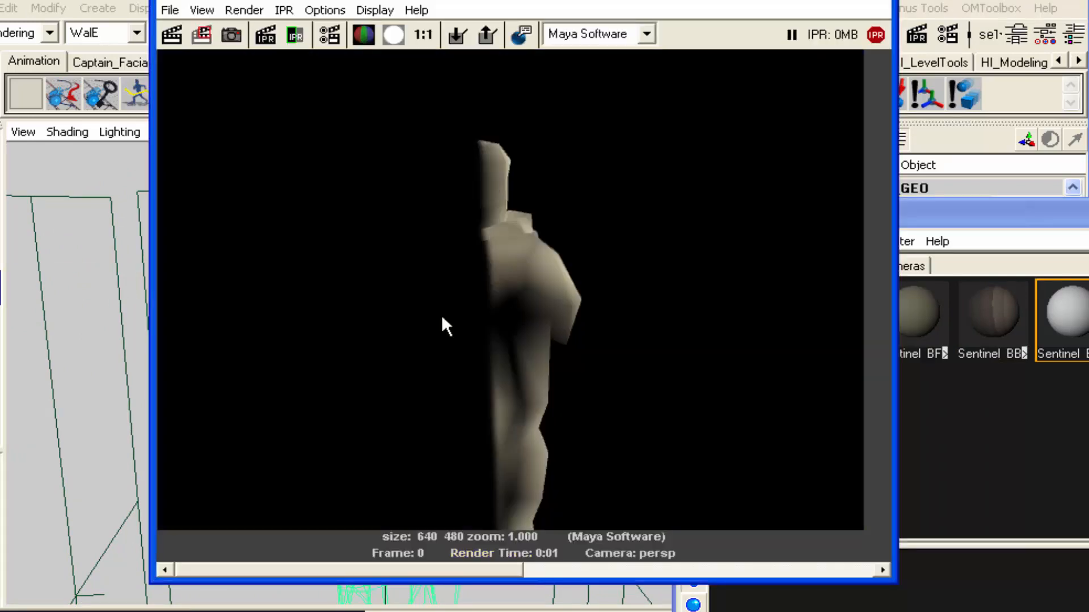
left_click(882, 4)
left_click_drag(573, 300, 456, 340, "alt")
left_click(886, 36)
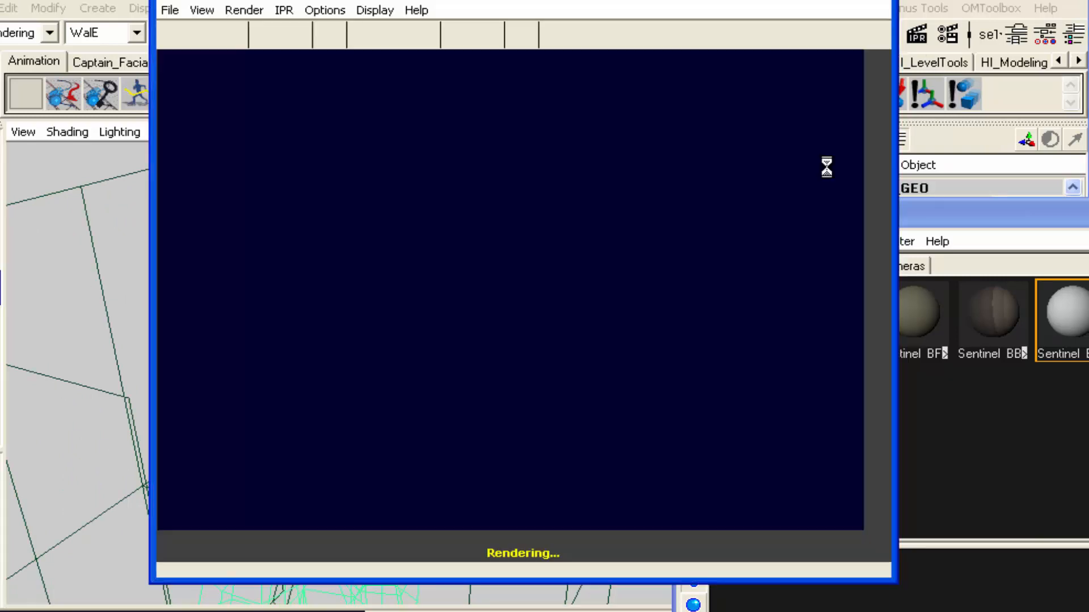
left_click(887, 3)
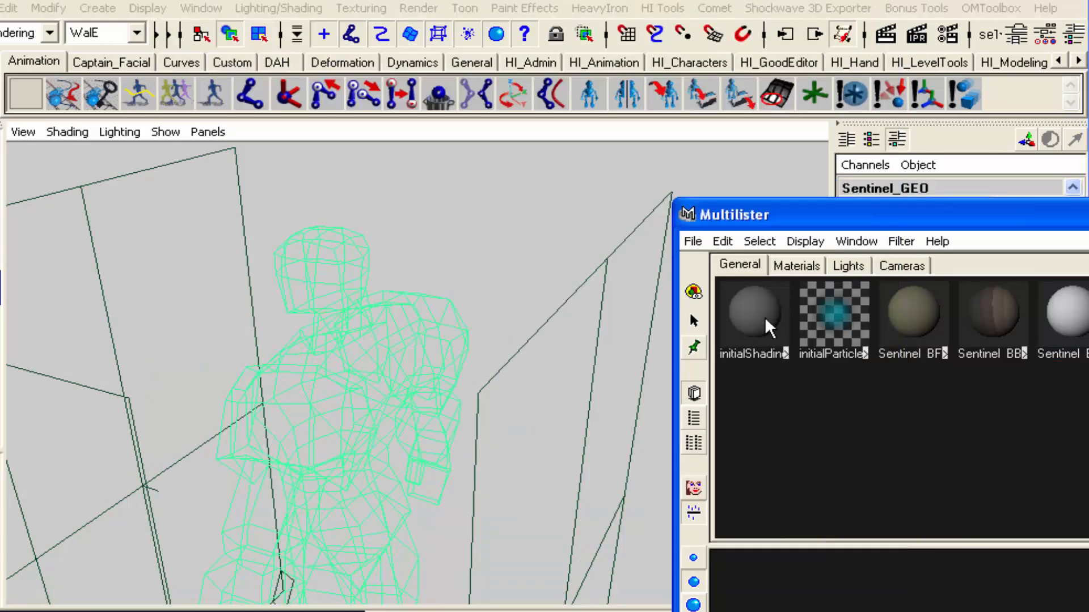
Save the scene to the Desktop as Sentinel_3.ma
left_click_drag(740, 211, 562, 104)
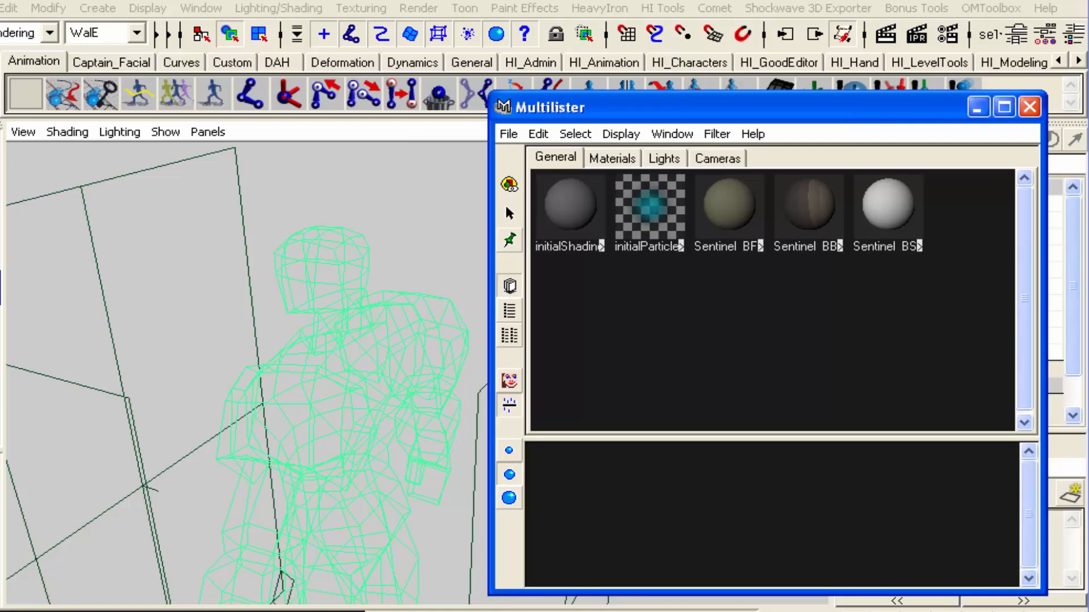
left_click(0, 8)
left_click(8, 105)
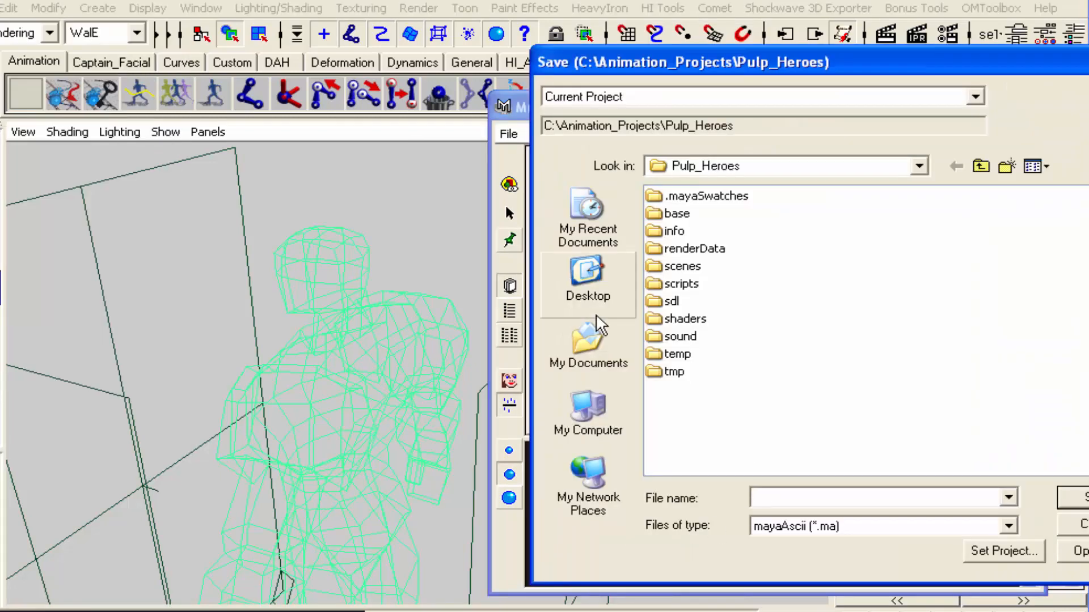
left_click(587, 289)
type("Se")
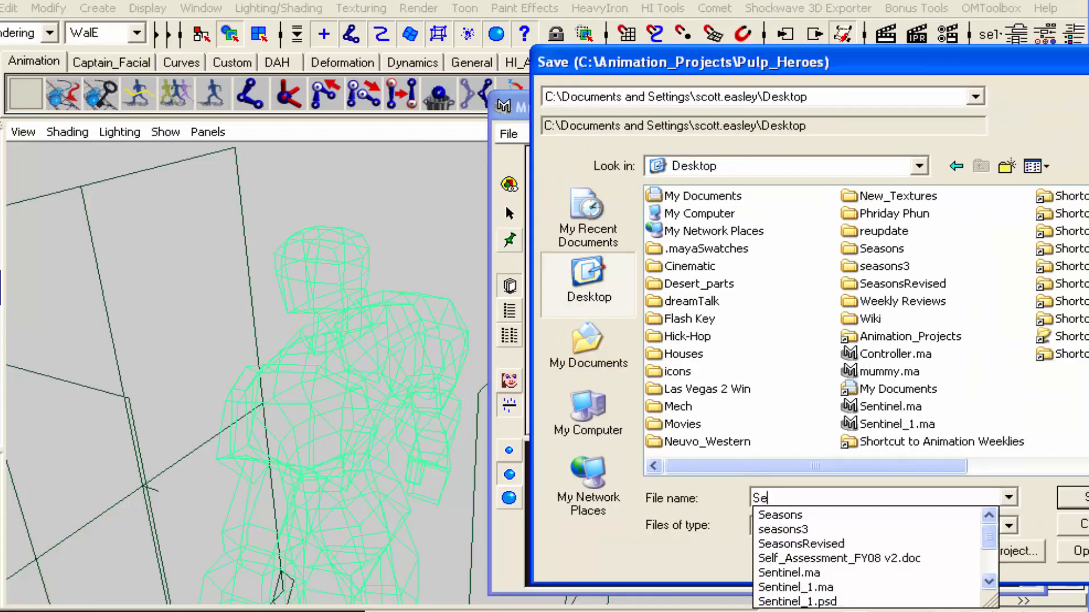
type("ntinel_3.")
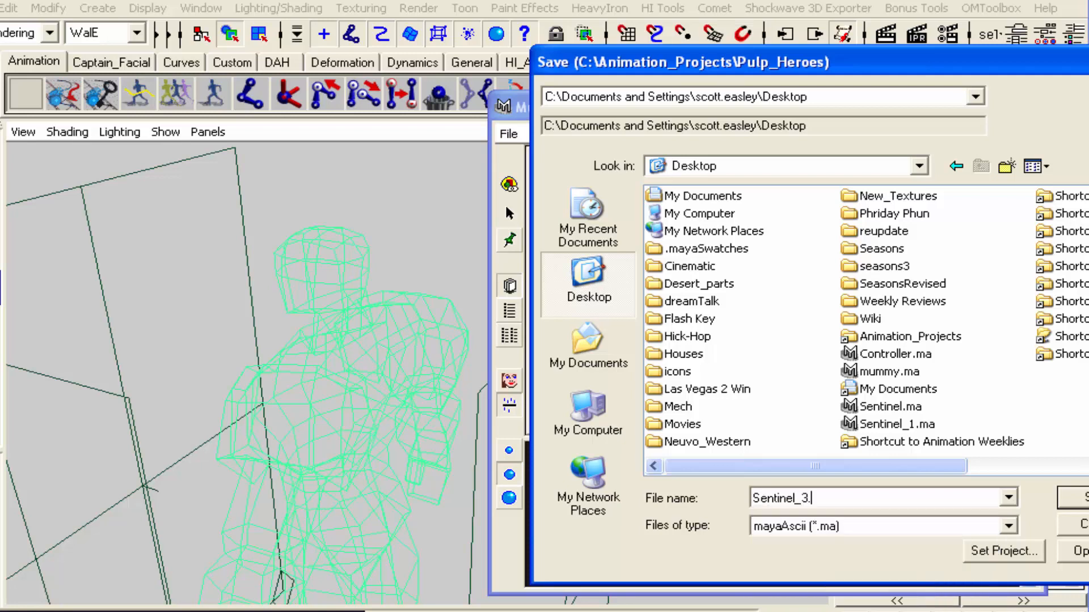
type("ma")
key("Return")
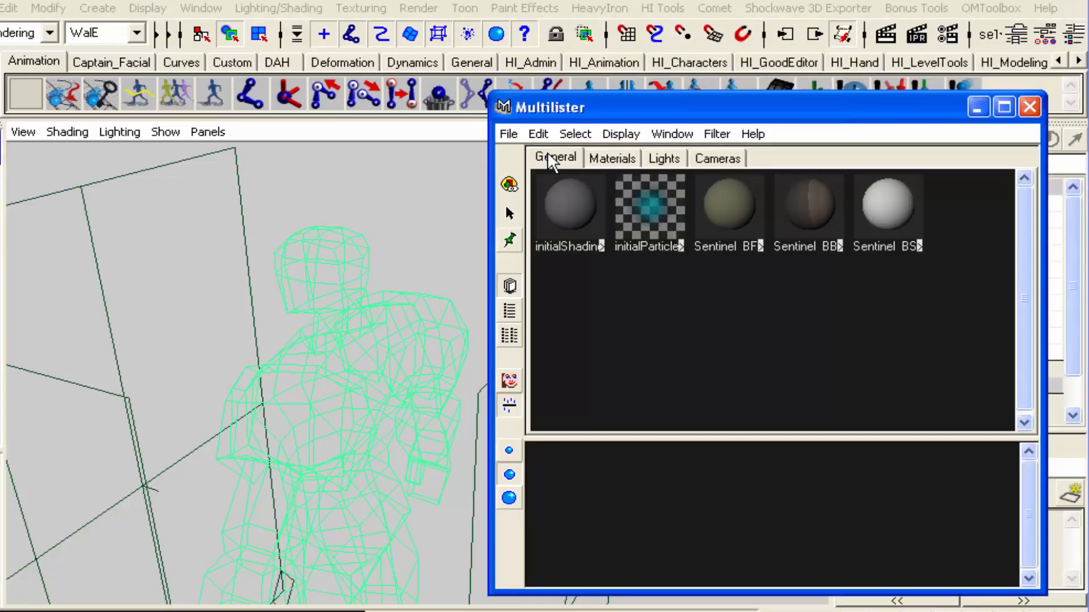
Set new 2D textures to Normal placement and create a Layered Shader material
left_click(538, 134)
left_click(544, 181)
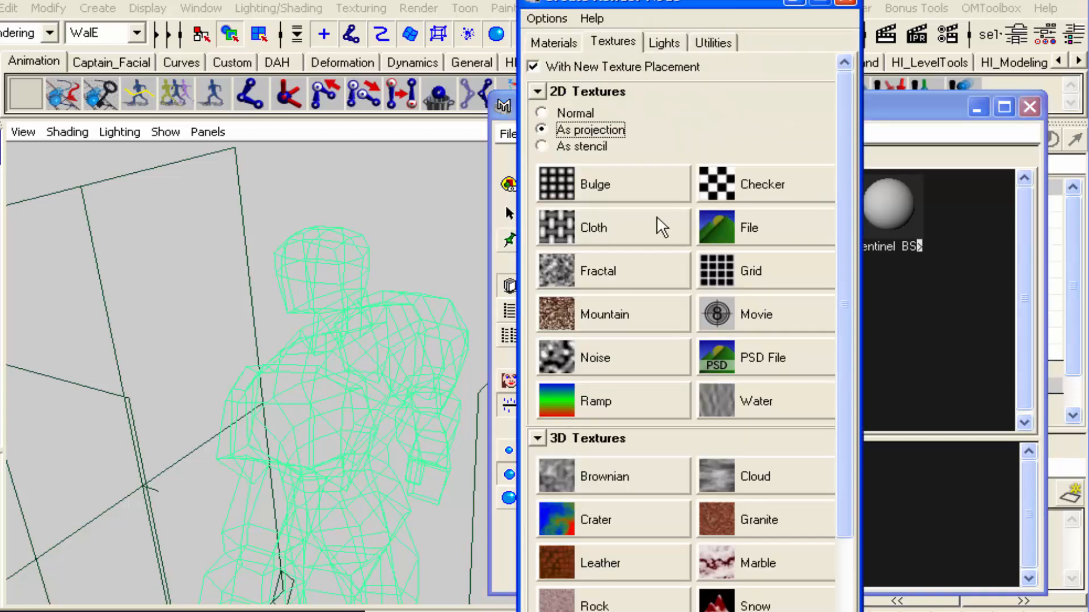
left_click(575, 114)
left_click(553, 41)
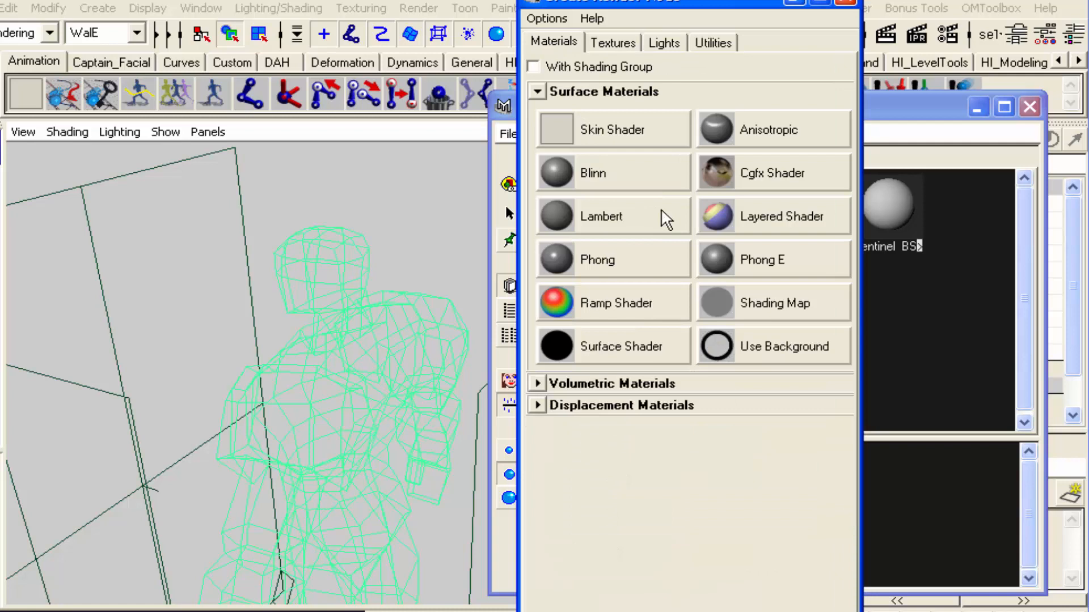
left_click(762, 218)
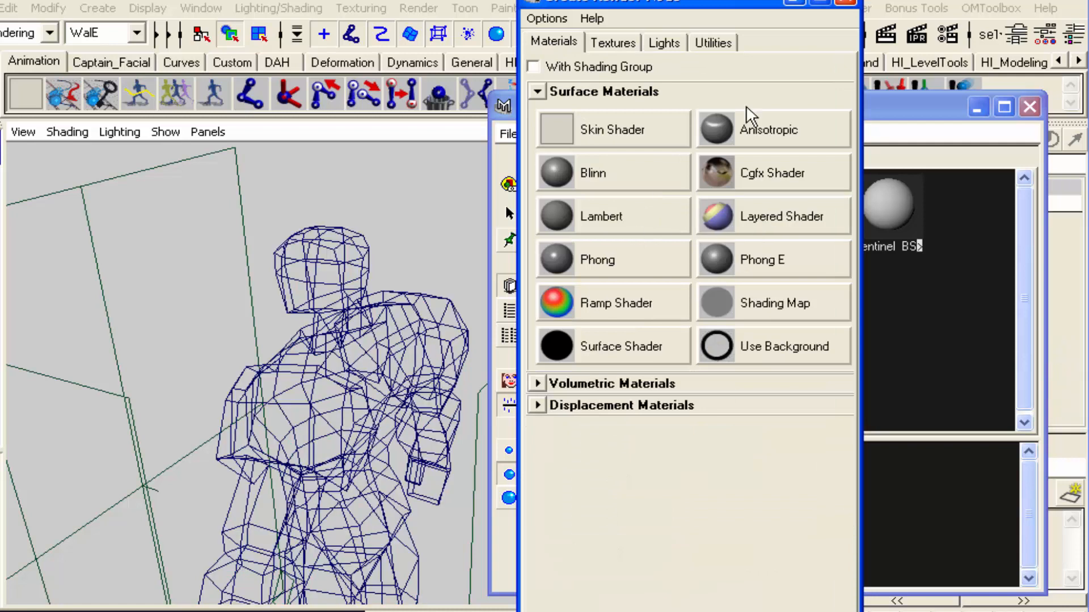
left_click(845, 2)
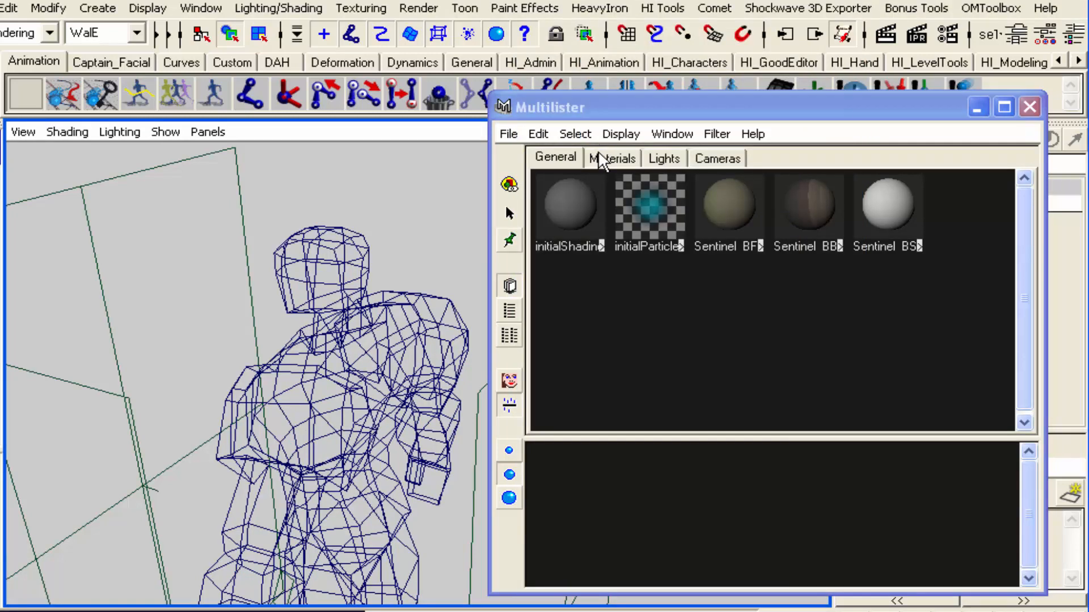
Assign the new layered shader to the Sentinel mesh and select its shading group
left_click(610, 157)
left_click(978, 250)
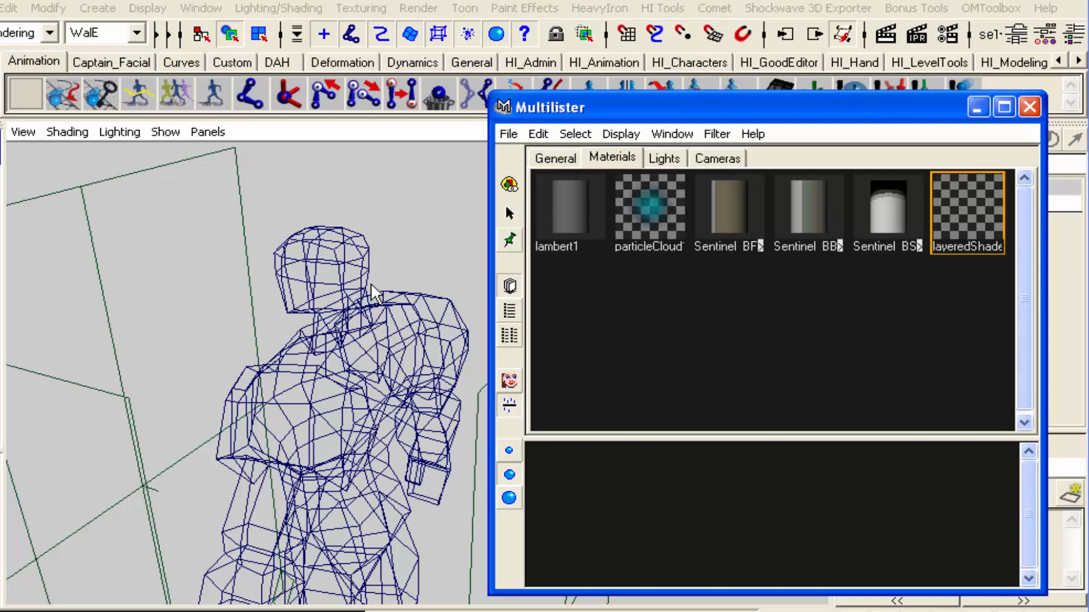
left_click(441, 265)
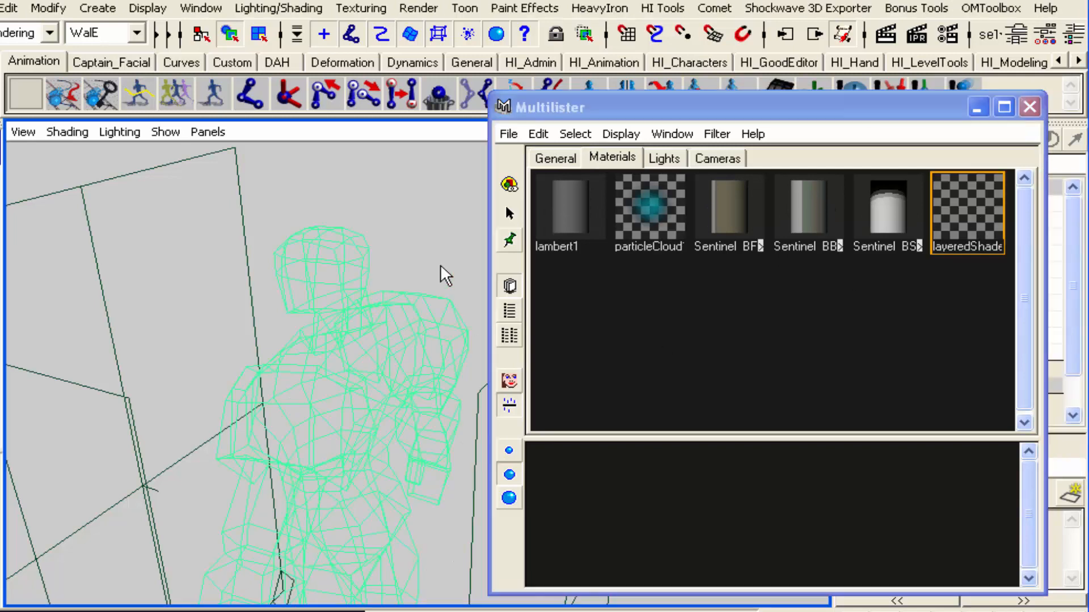
left_click(556, 157)
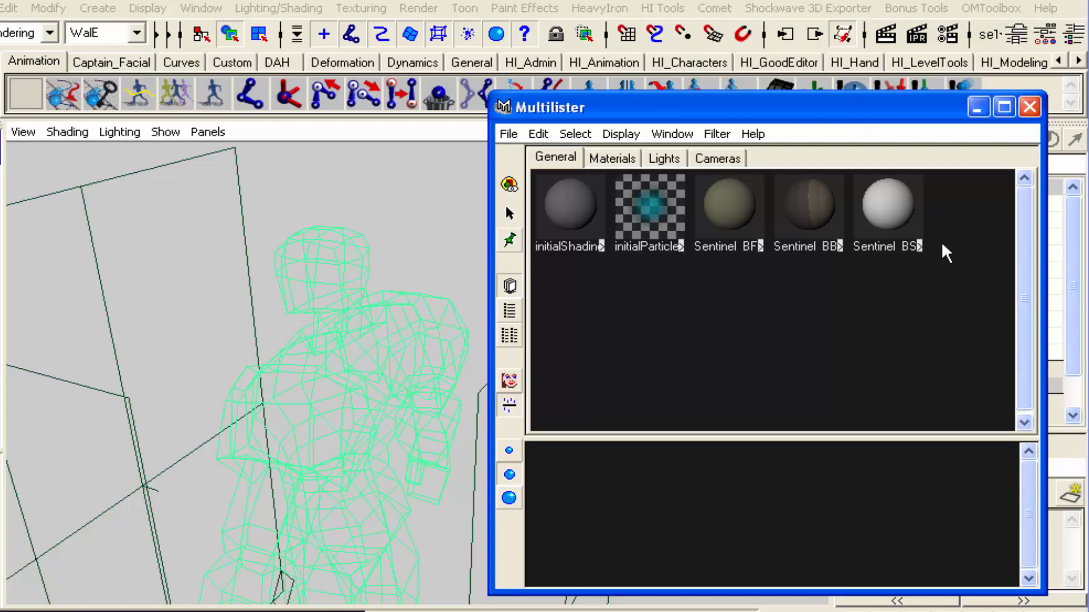
left_click(611, 159)
left_click(970, 227)
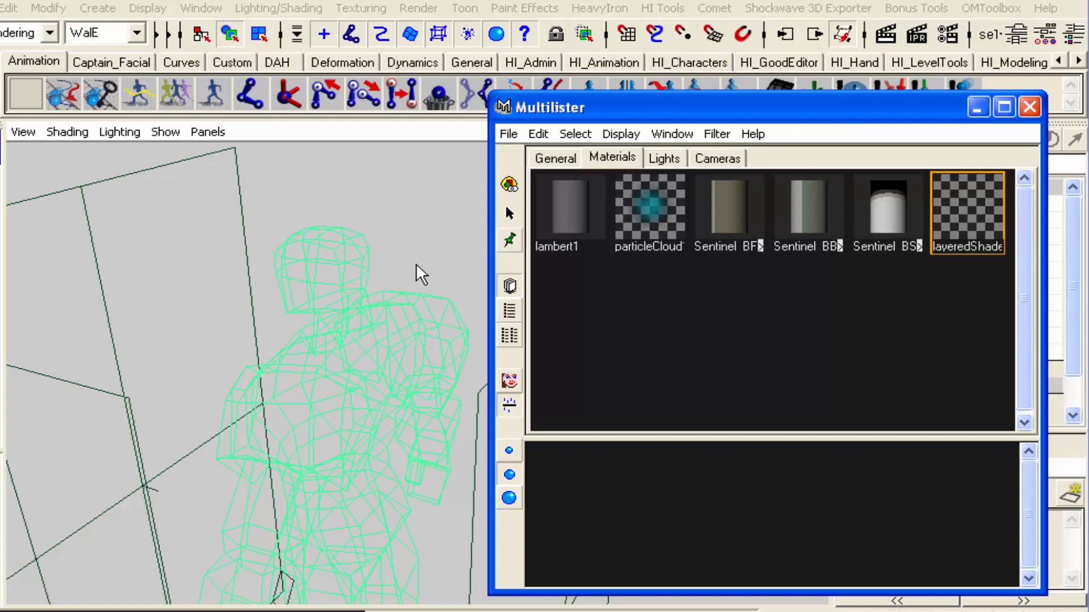
left_click(537, 134)
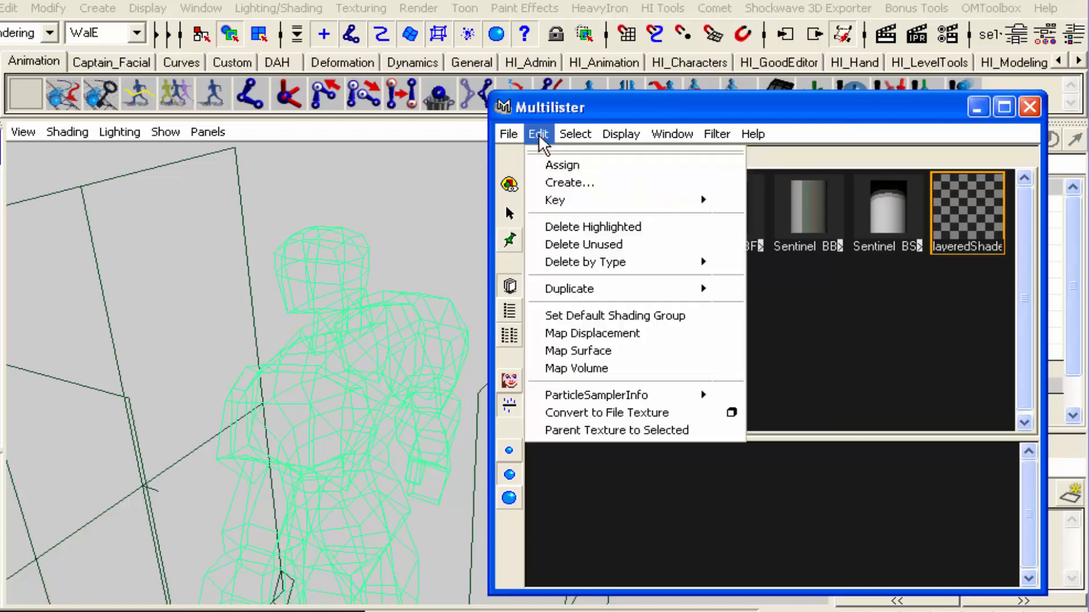
left_click(558, 166)
left_click(782, 348)
left_click(555, 158)
left_click(971, 218)
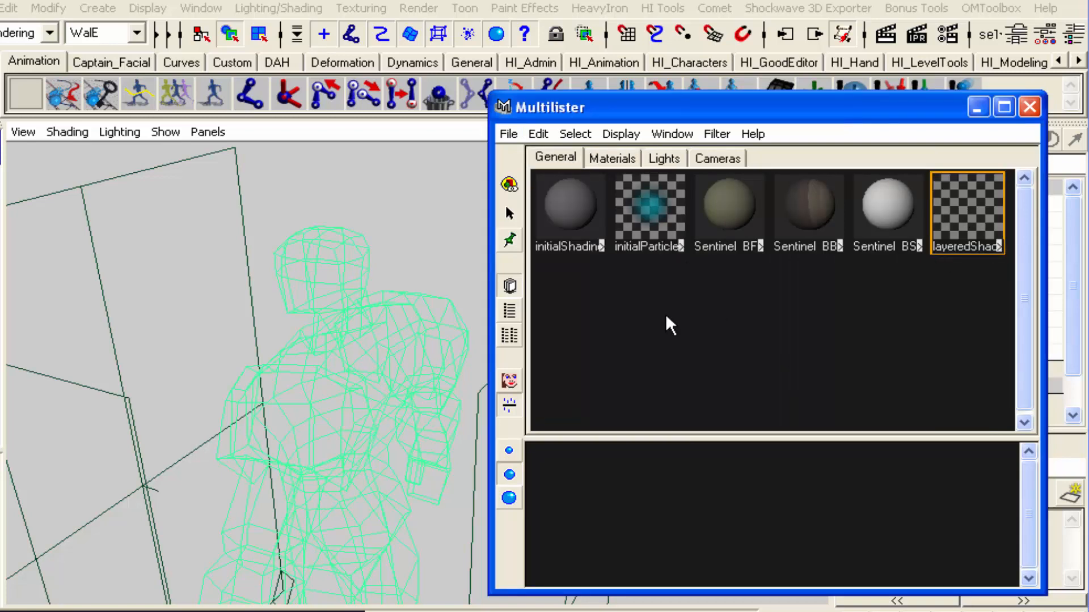
Examine the layered shader's layer, color and transparency attributes, and clear the mesh selection
left_click(535, 133)
left_click(972, 199)
double_click(971, 199)
left_click_drag(397, 69, 319, 0)
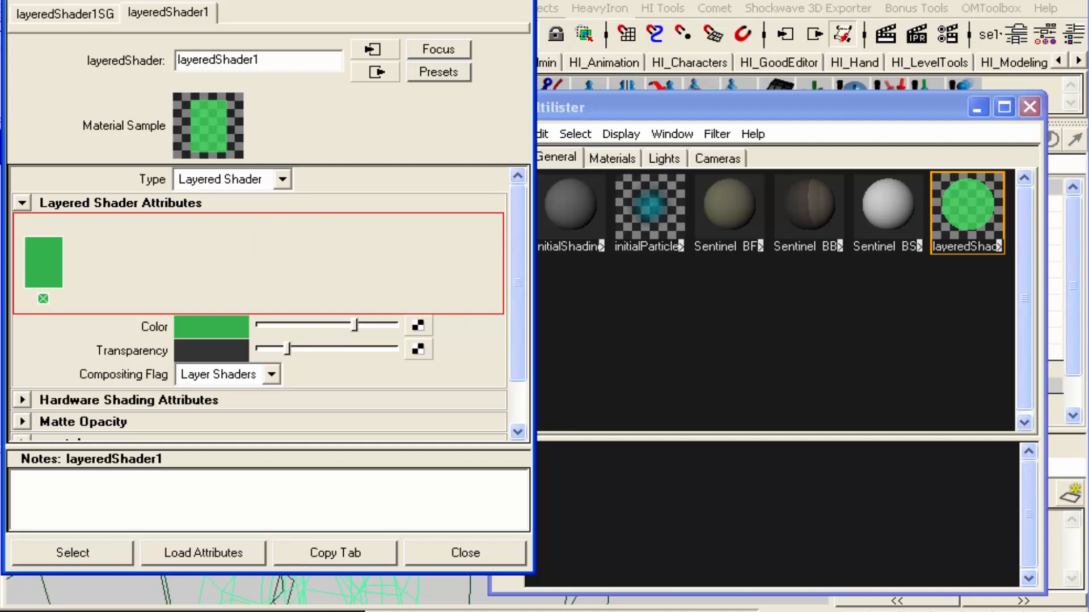
left_click(518, 0)
left_click(417, 185)
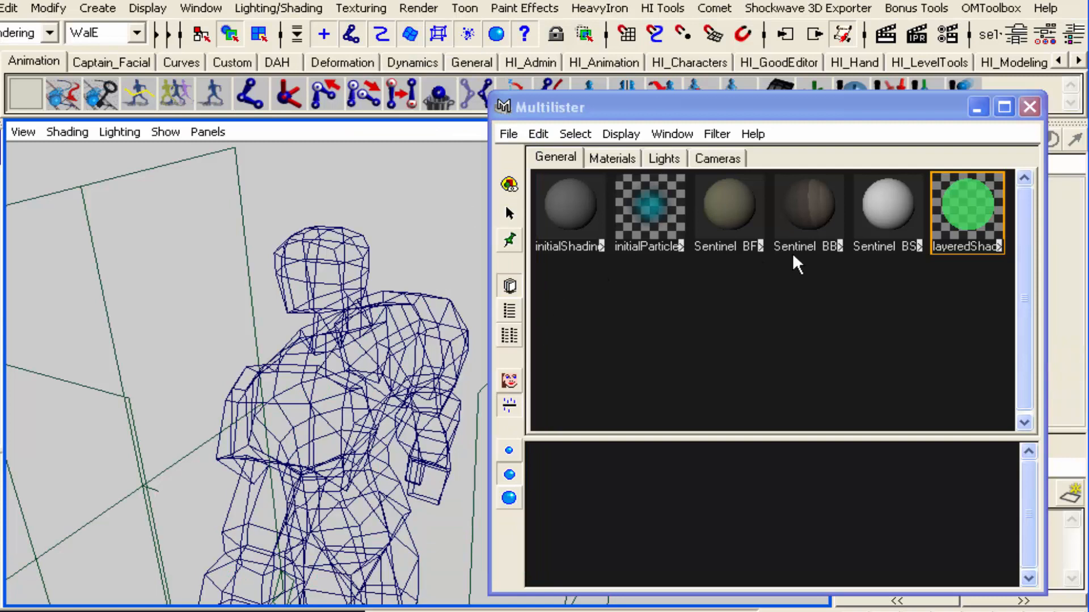
Compare the attributes of Sentinel_BBC_material and Sentinel_BSA_material, ending with Sentinel_BBC_material loaded
double_click(804, 208)
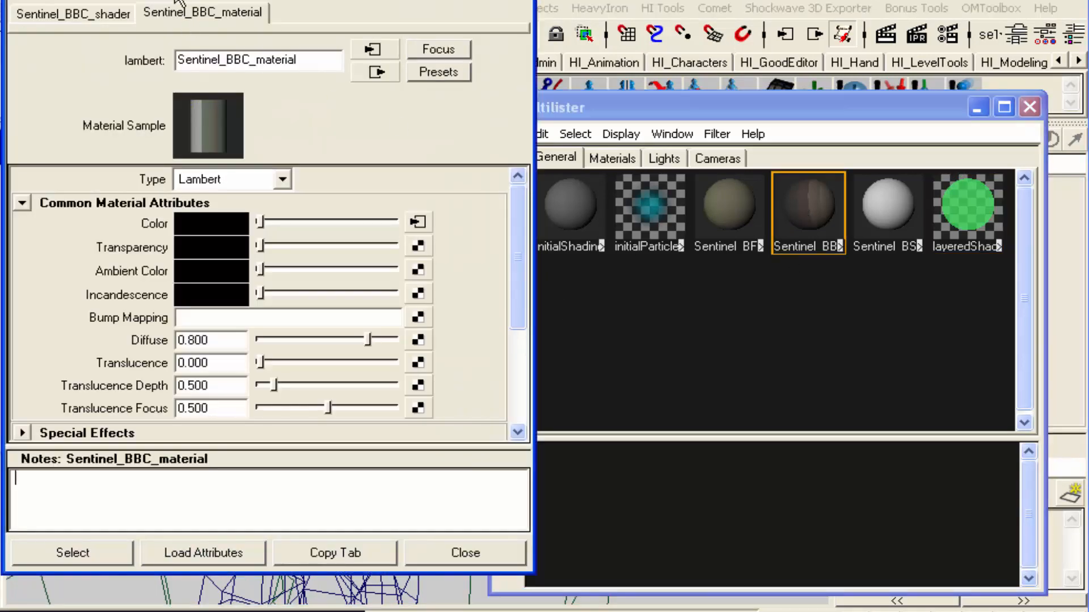
left_click_drag(142, 0, 709, 277)
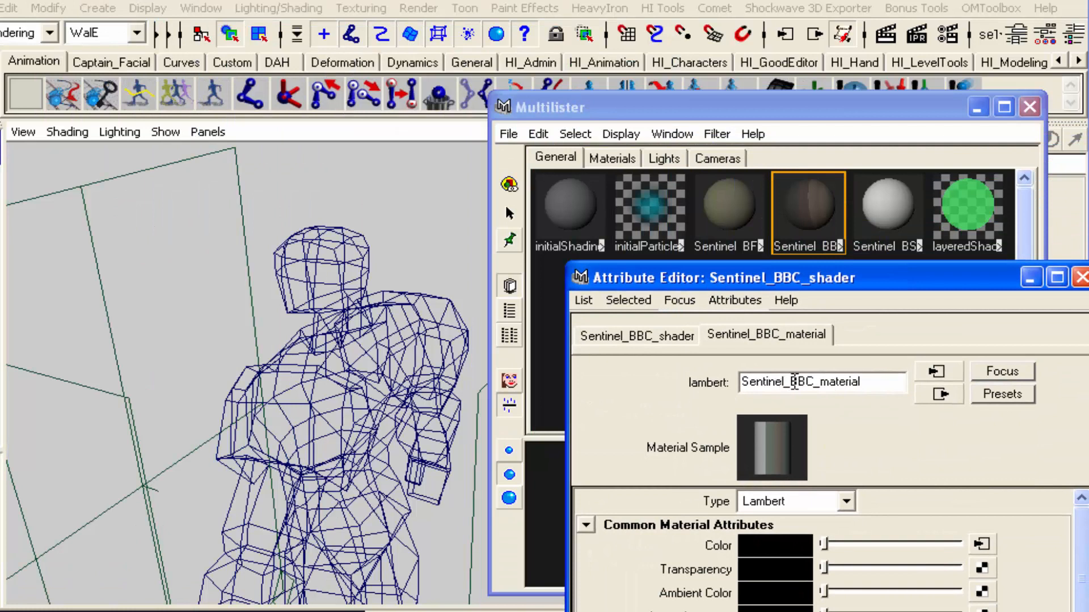
left_click_drag(792, 278, 257, 18)
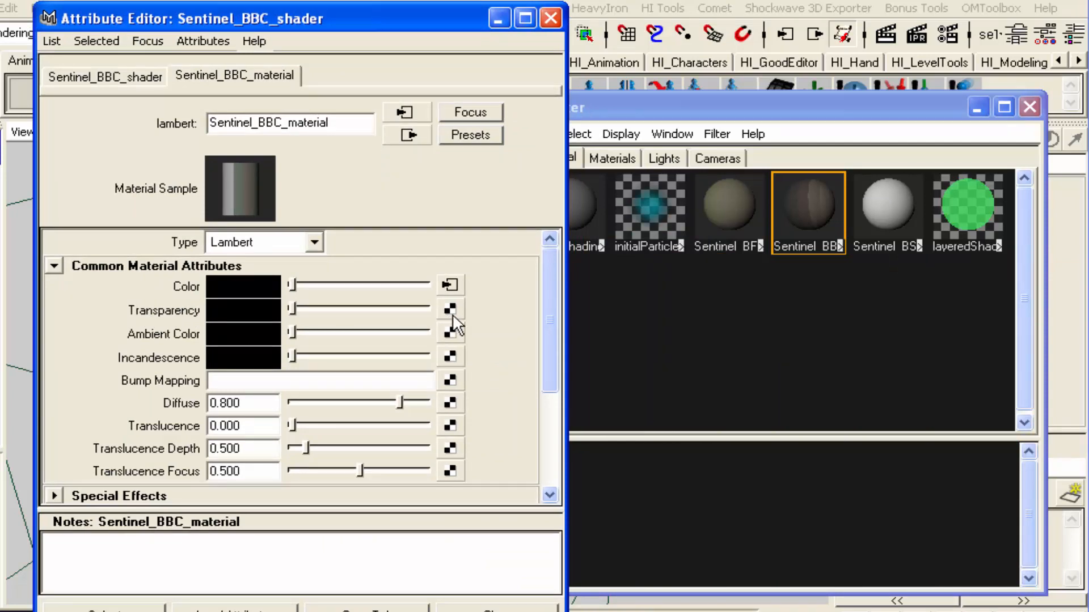
left_click(897, 209)
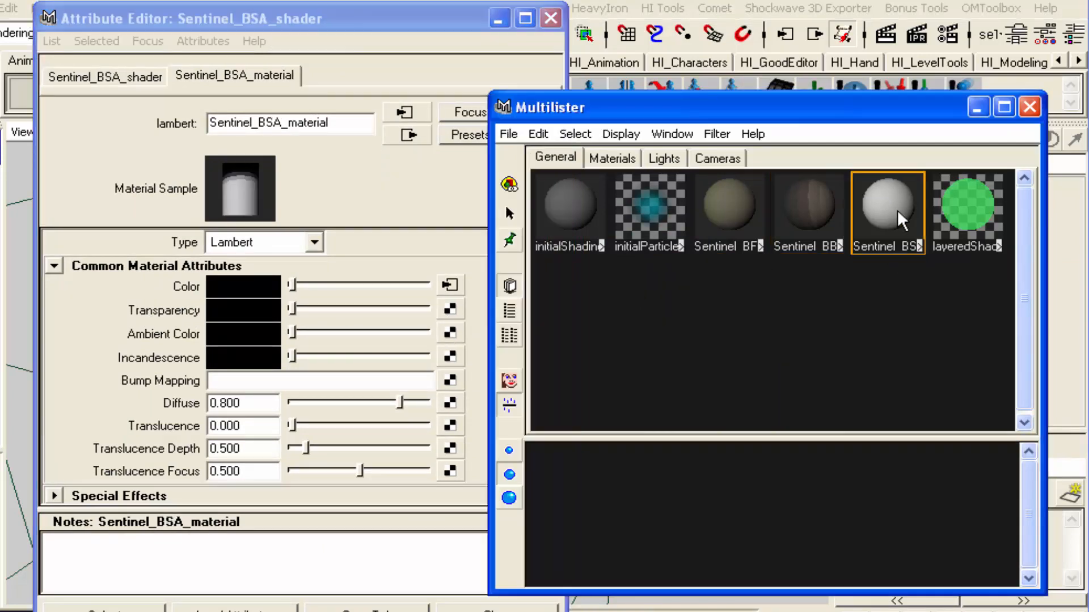
left_click(813, 209)
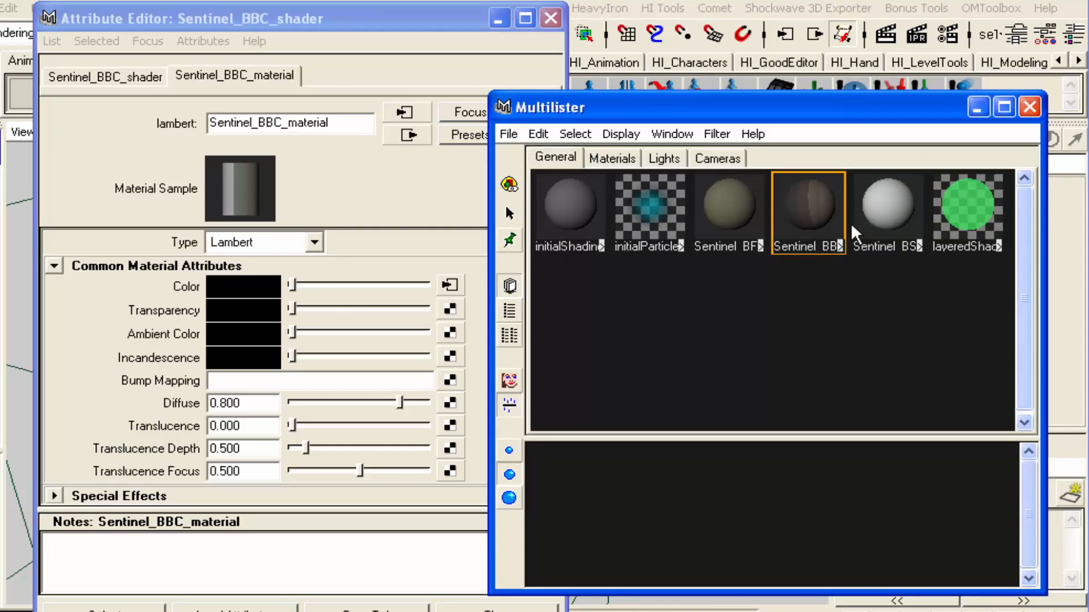
left_click(878, 214)
left_click(794, 211)
left_click(876, 205)
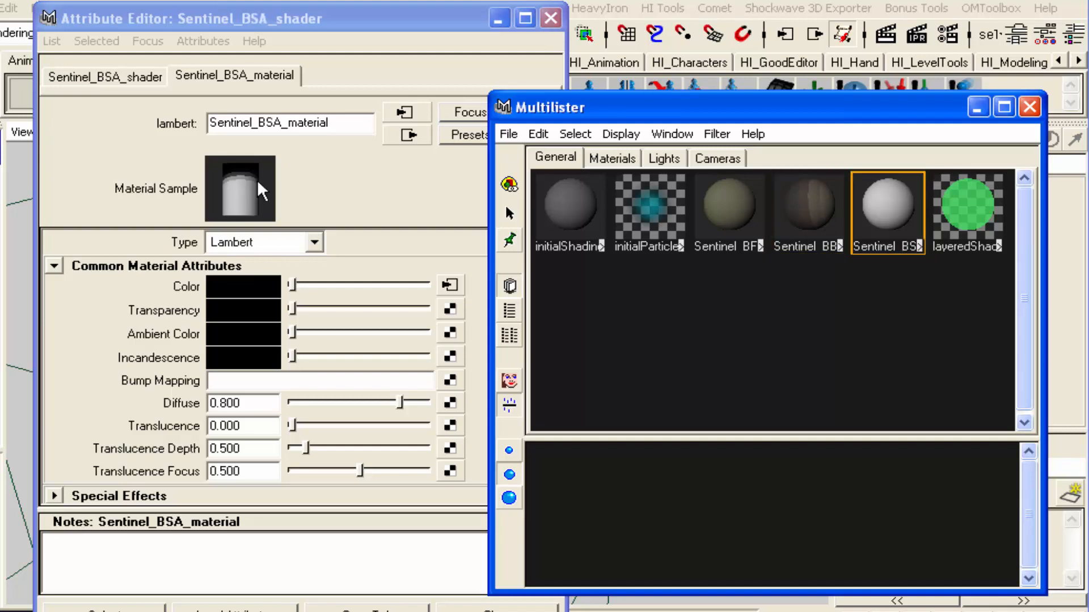
left_click(806, 201)
left_click(882, 206)
left_click(815, 205)
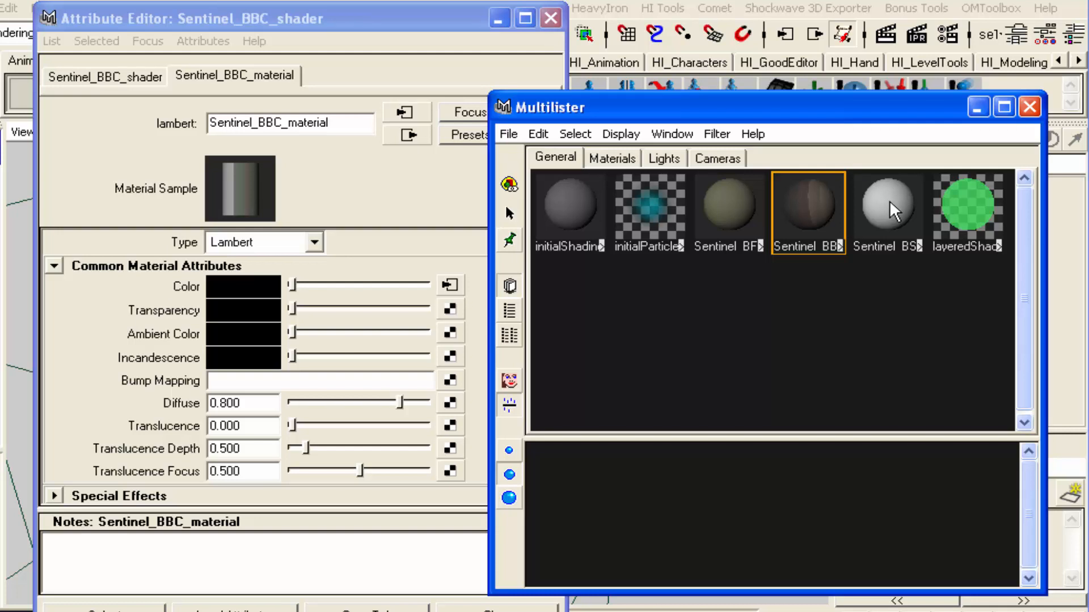
Map Sentinel_BSA_material onto the Transparency of Sentinel_BBC_material, and close the Attribute Editor and Multilister
middle_click_drag(882, 202, 120, 315)
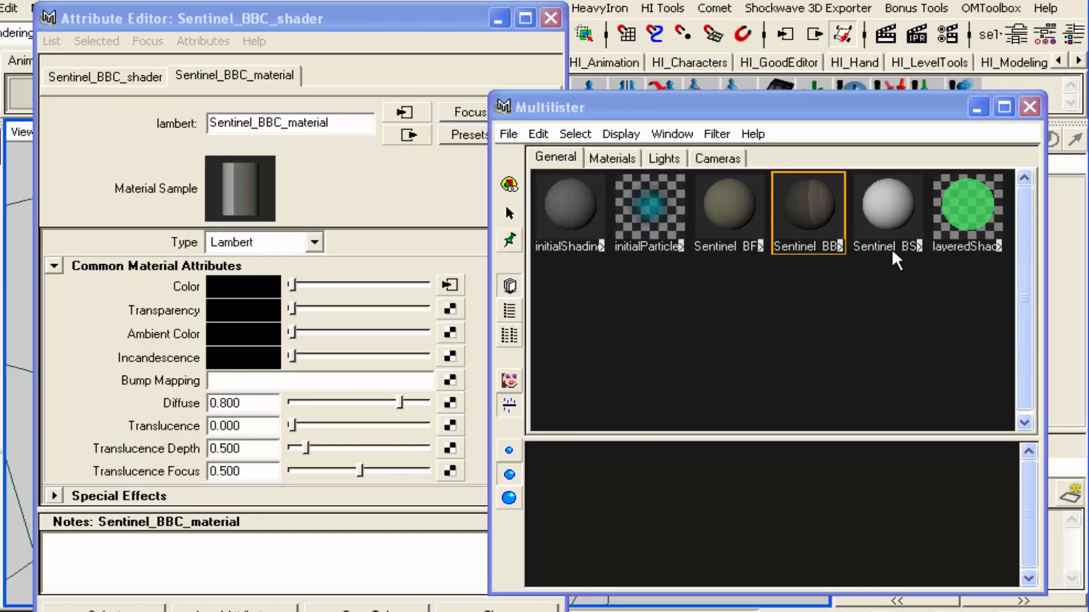
left_click(624, 157)
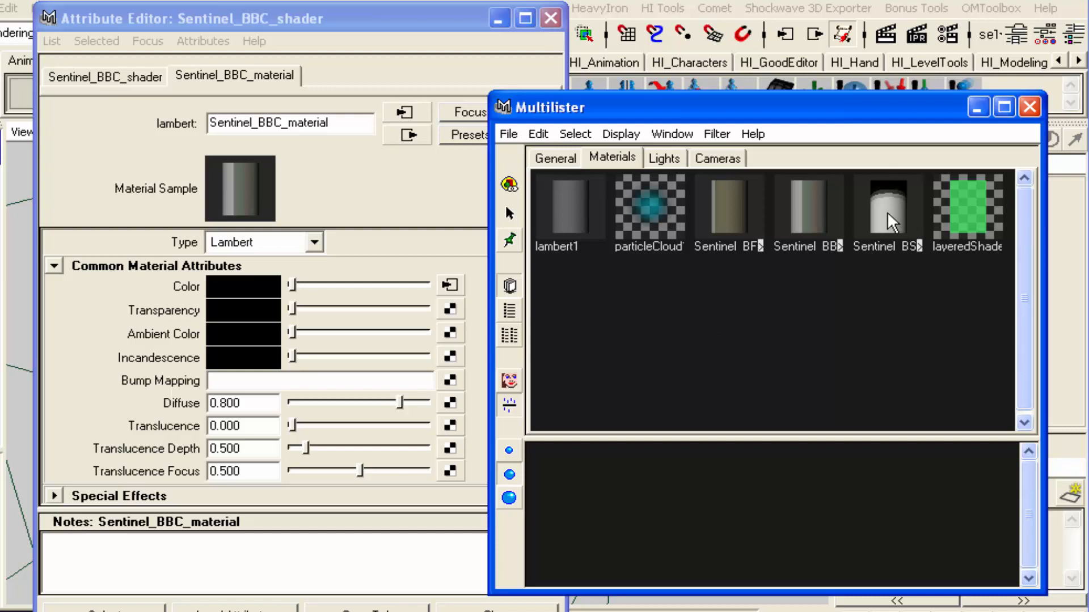
middle_click_drag(605, 320, 263, 313)
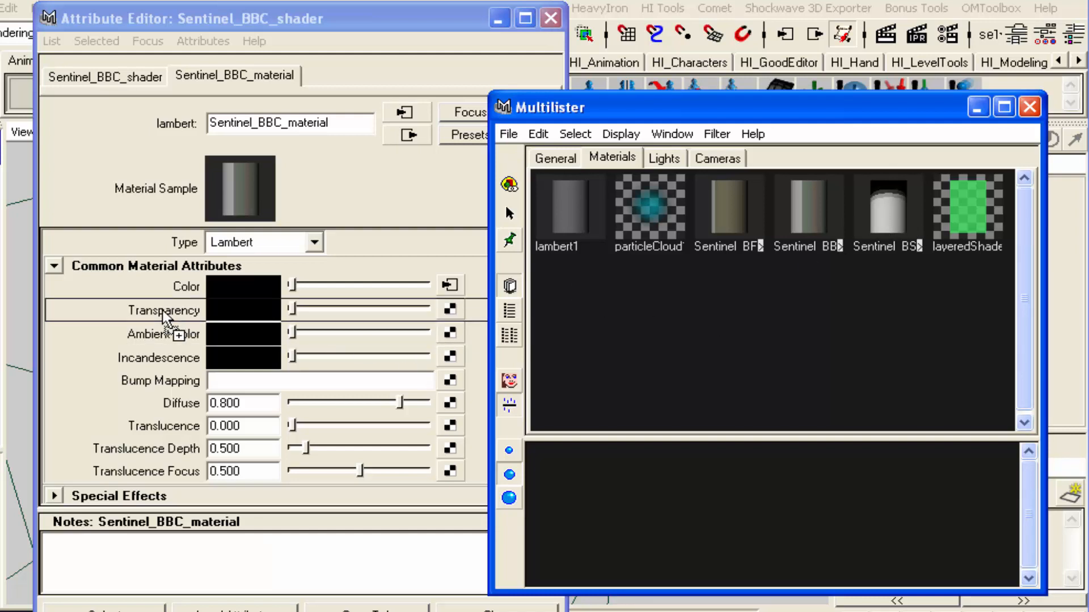
middle_click_drag(162, 310, 163, 309)
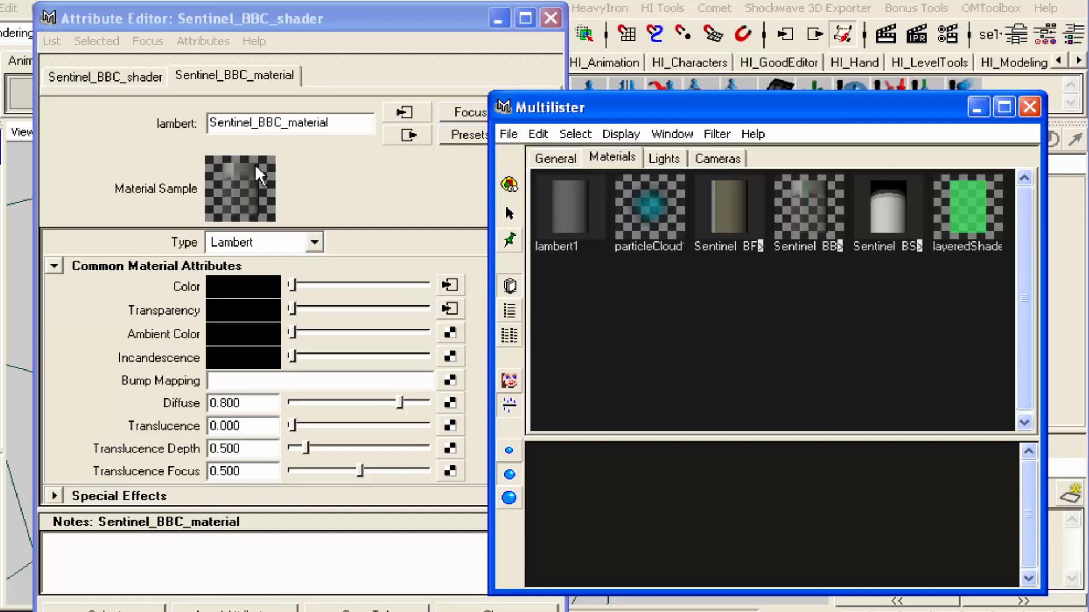
left_click(550, 18)
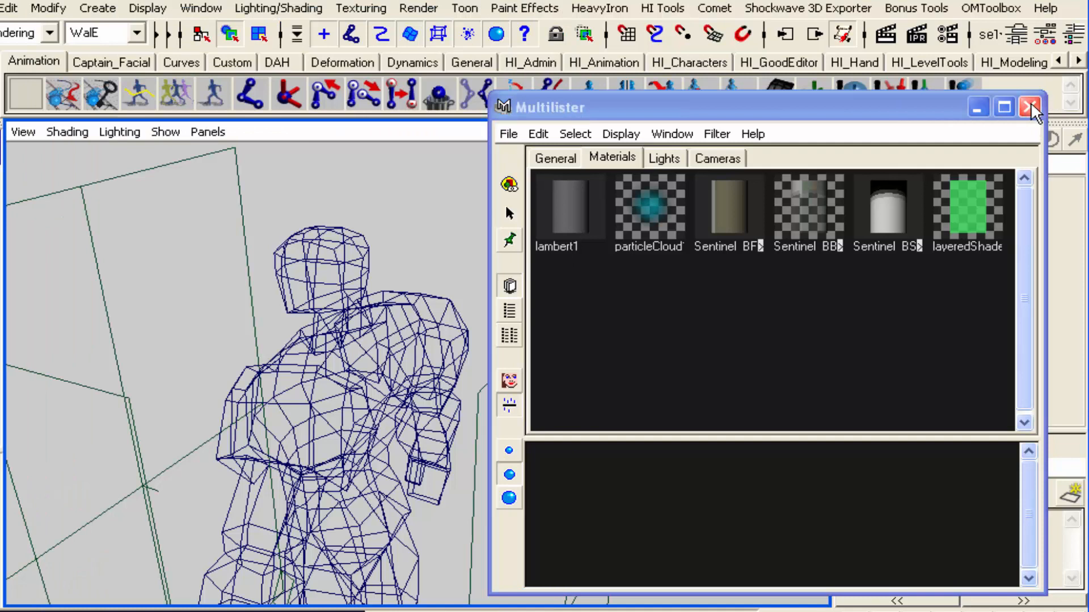
left_click(1029, 106)
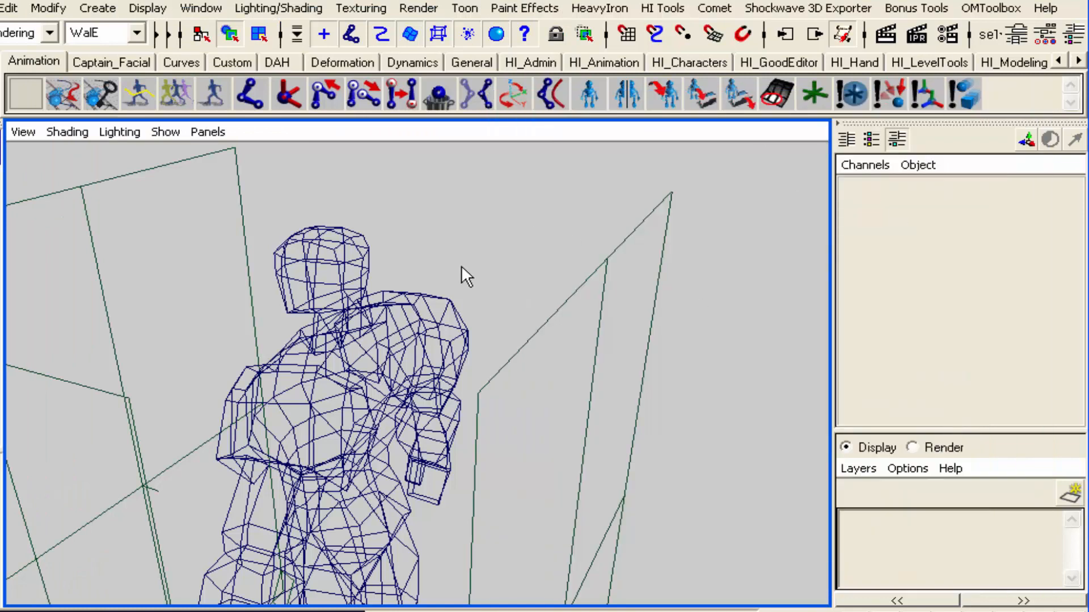
Select the Sentinel mesh and assign the shading group of Sentinel_BBC_material to it
left_click(367, 255)
key("m")
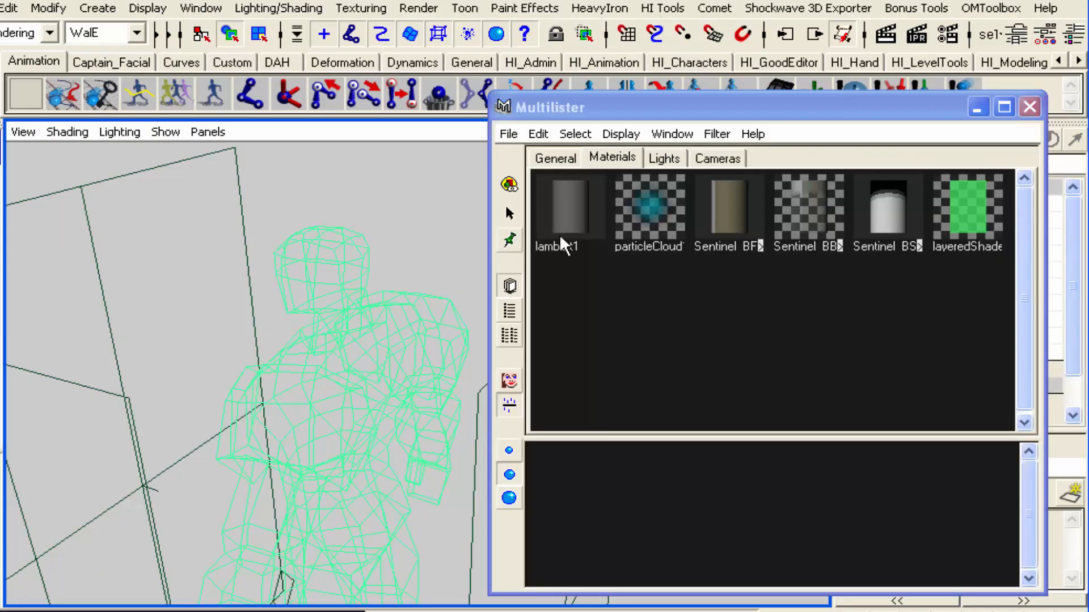
left_click(817, 215)
left_click(539, 135)
left_click(542, 161)
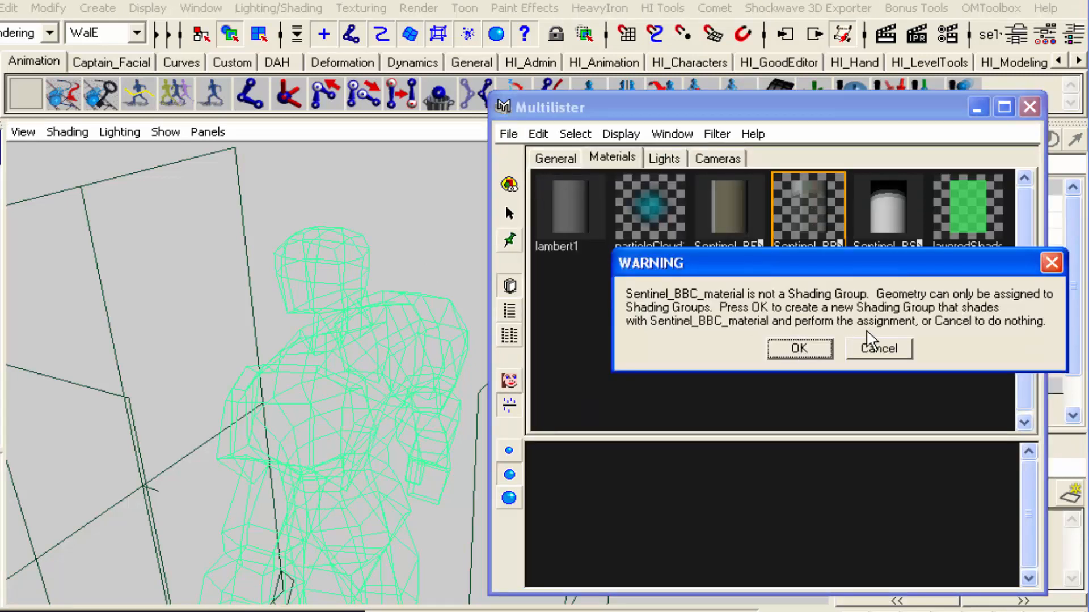
left_click(797, 349)
left_click(559, 158)
left_click(821, 220)
left_click(539, 134)
left_click(539, 162)
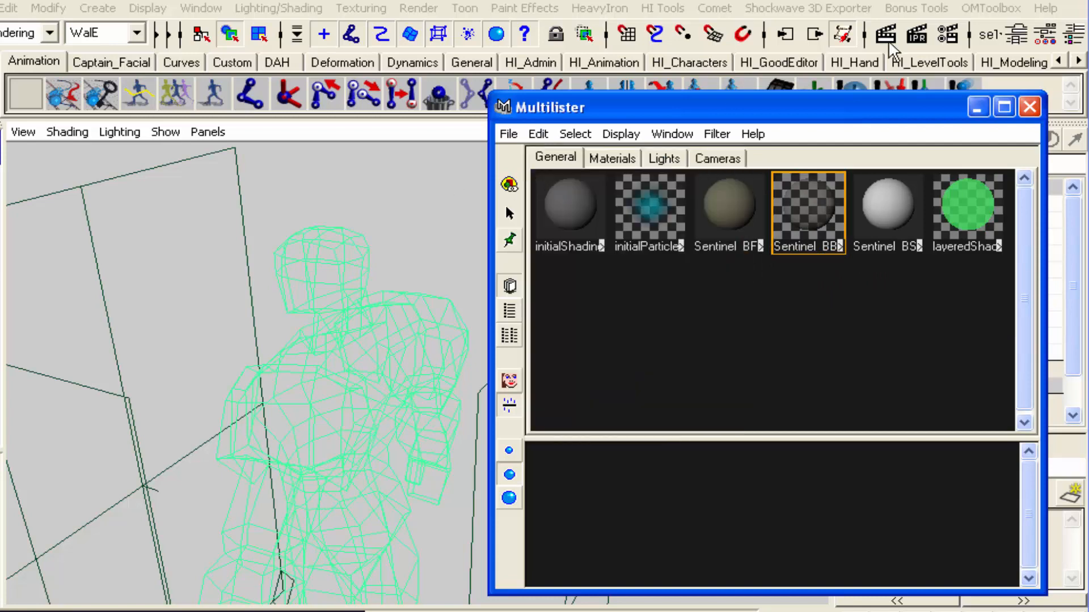
Render the Sentinel in the perspective view from two opposite angles to check the combined back and front projections
left_click(844, 36)
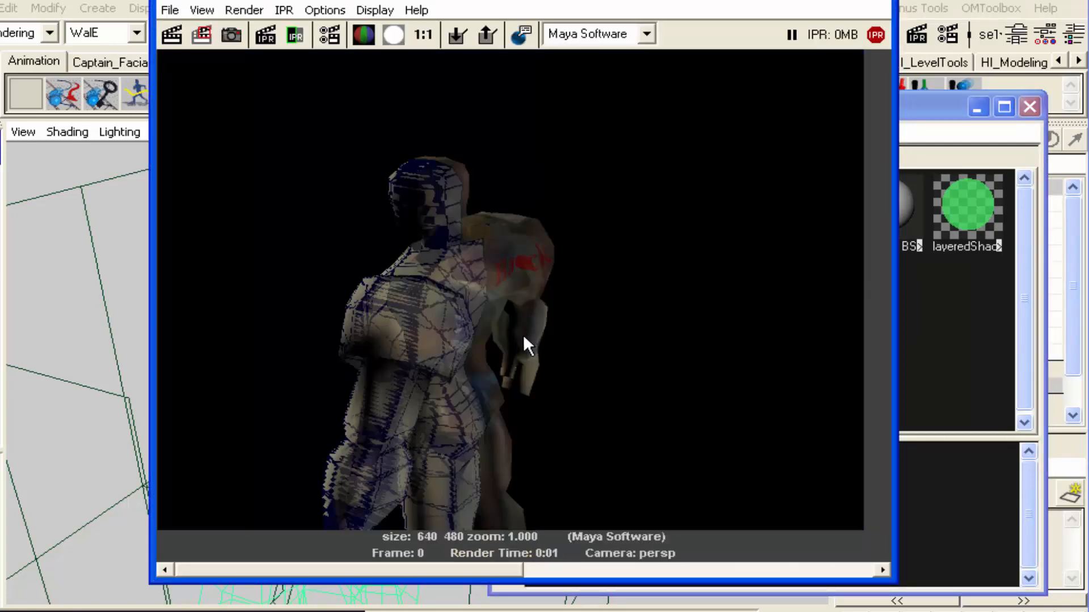
left_click(889, 0)
left_click_drag(333, 361, 486, 339, "alt")
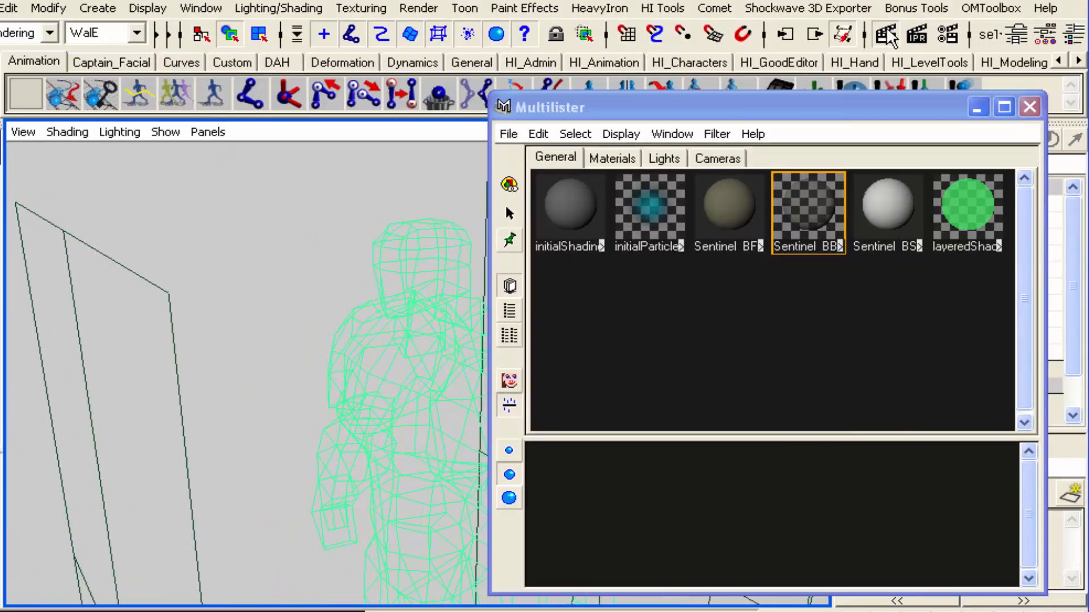
left_click(884, 35)
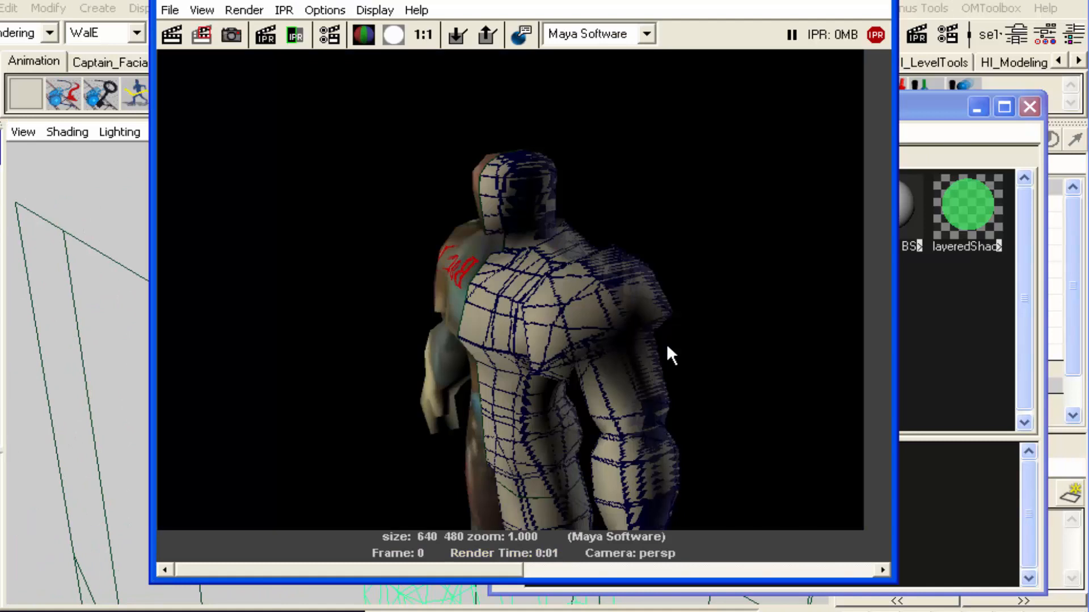